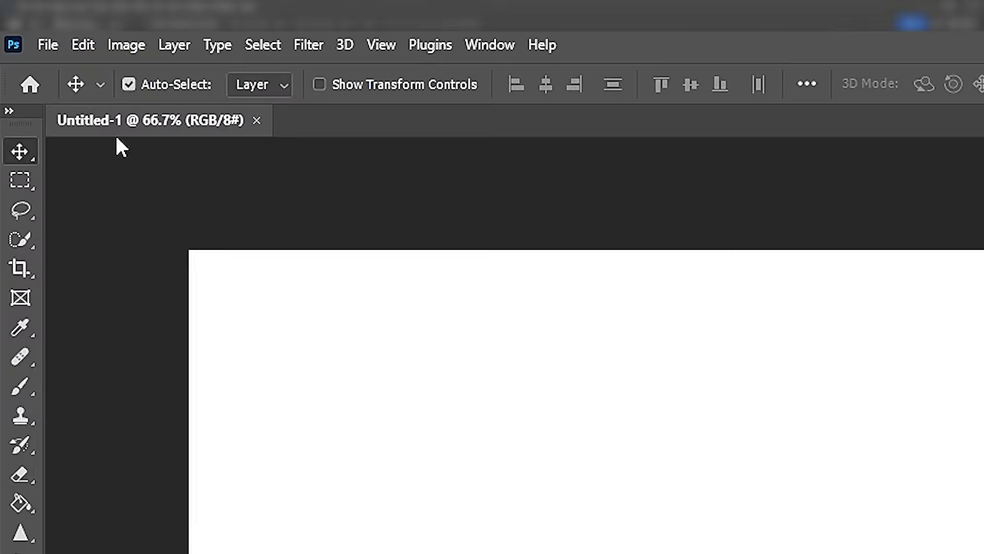
- In the Interface preferences, preview the available color themes and settle on the second-darkest gray one
left_click(82, 46)
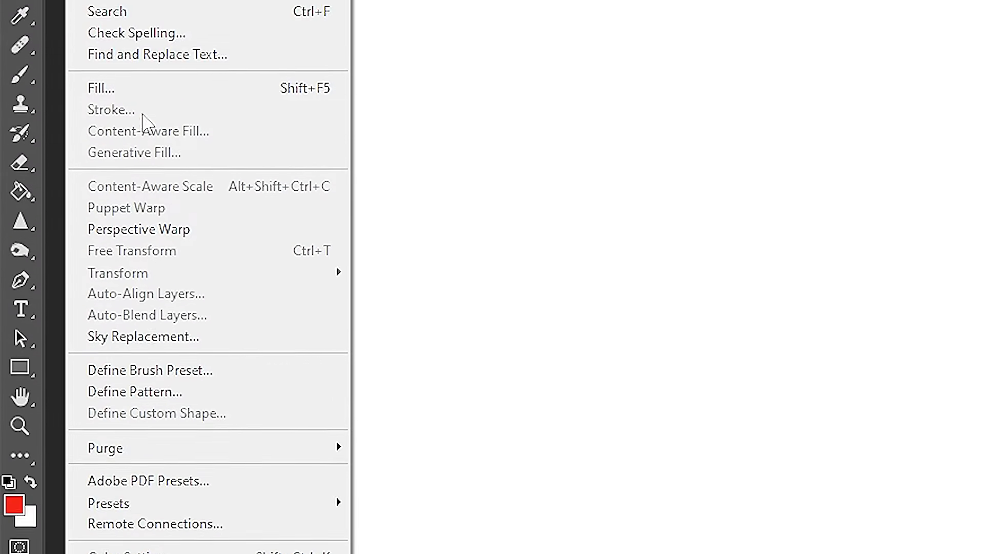
mouse_move(245, 494)
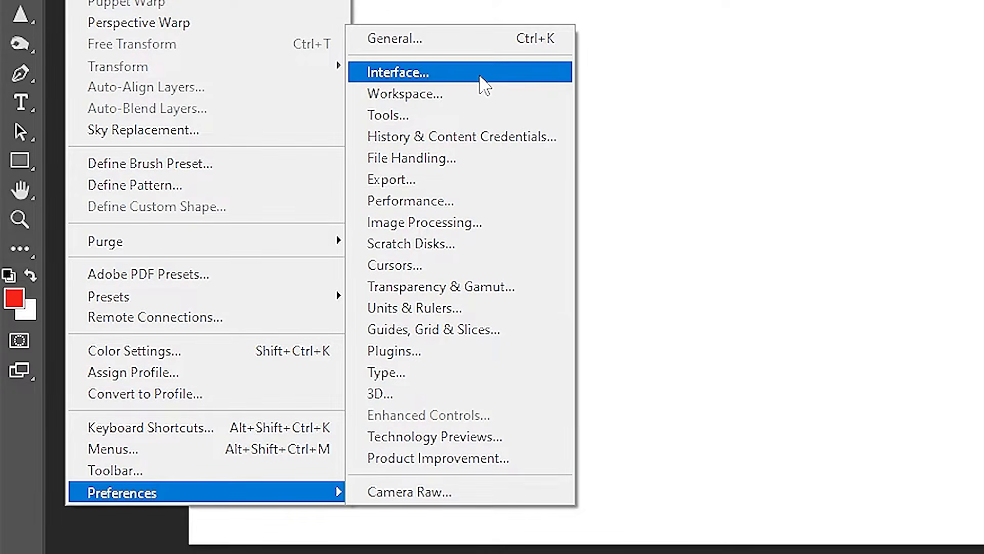
left_click(483, 84)
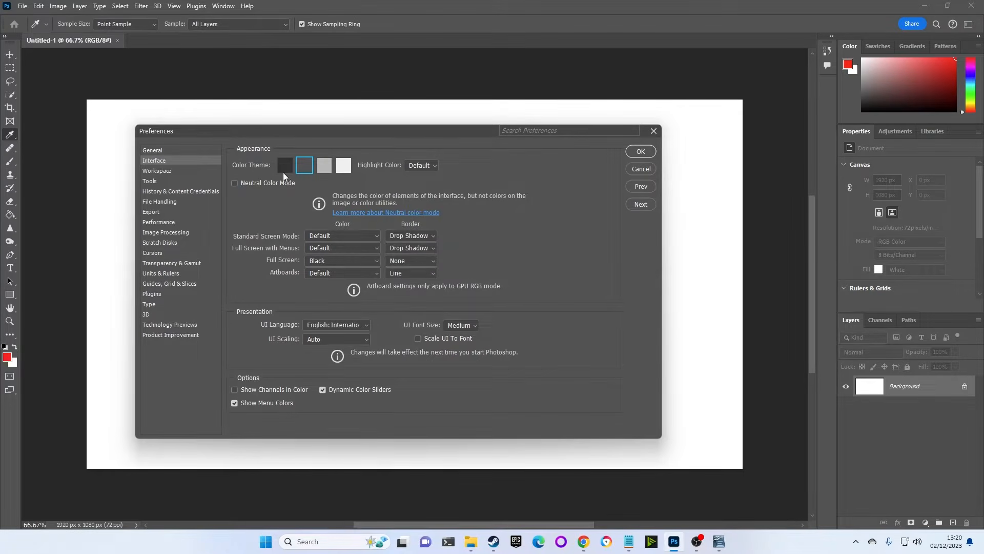
left_click(283, 166)
left_click(301, 168)
left_click(324, 170)
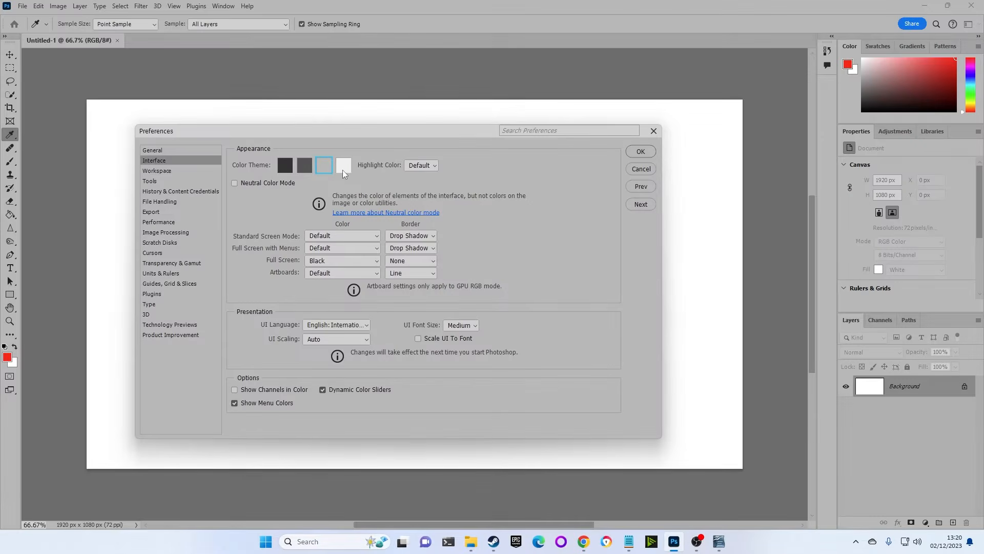
left_click(343, 171)
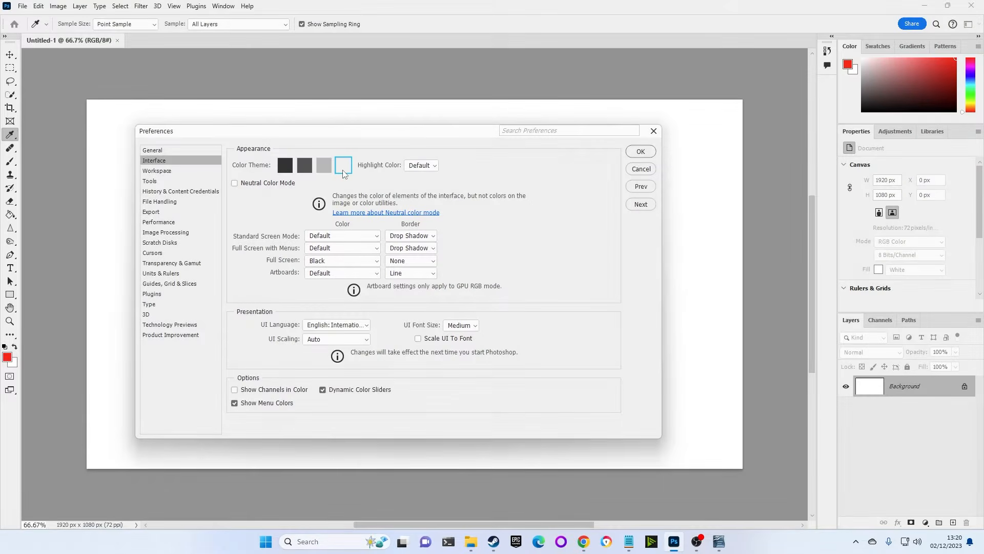
left_click(307, 168)
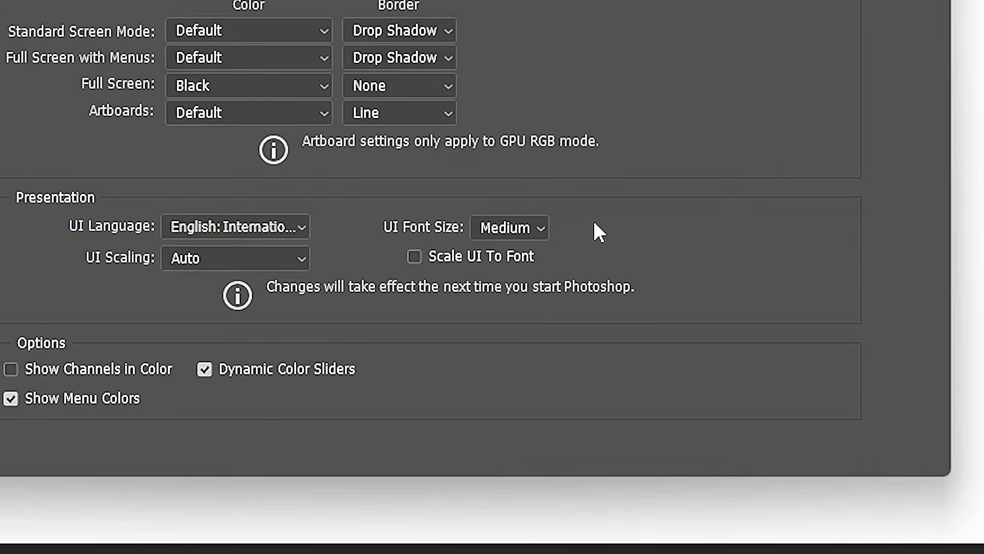
- Set the UI font size to Large, apply the preferences and activate the Move tool
left_click(544, 231)
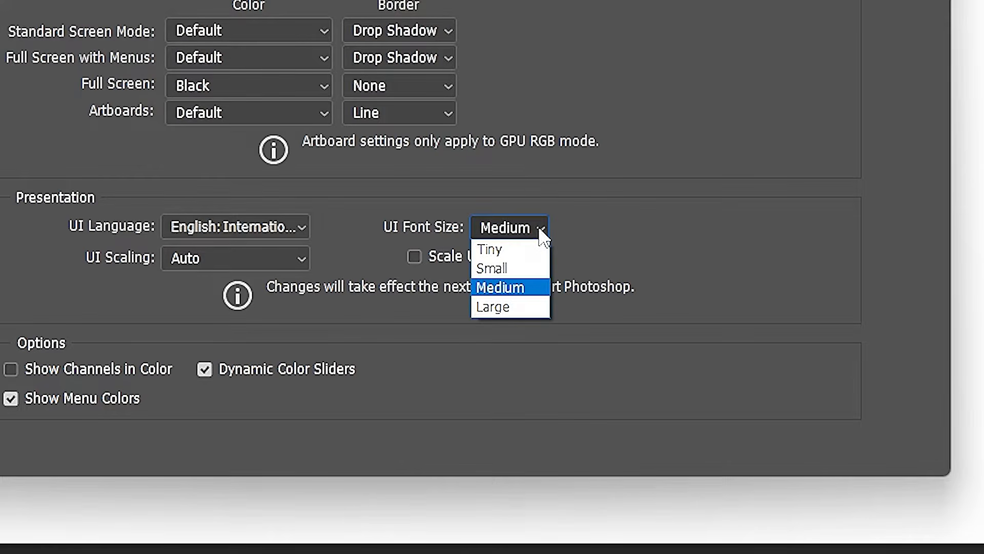
left_click(512, 307)
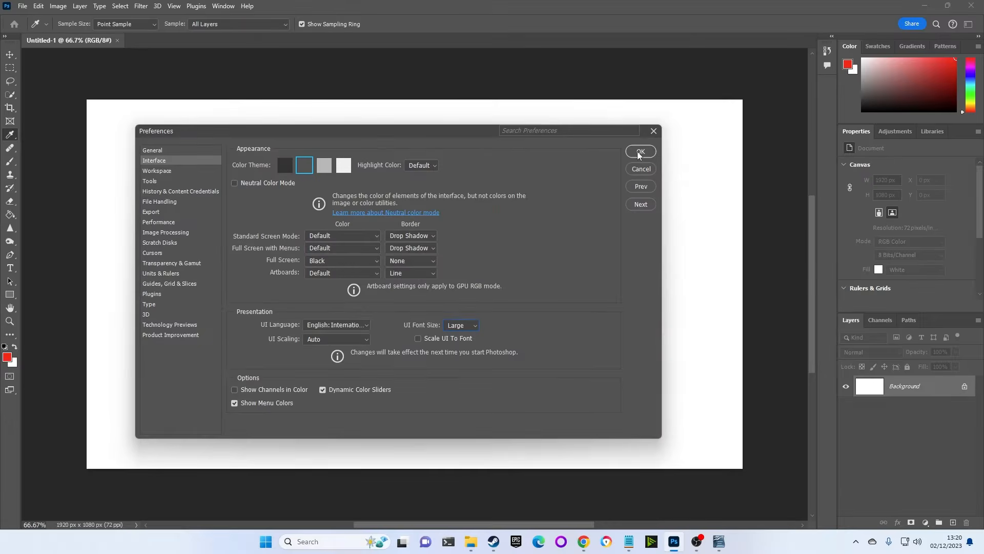
left_click(639, 152)
key("v")
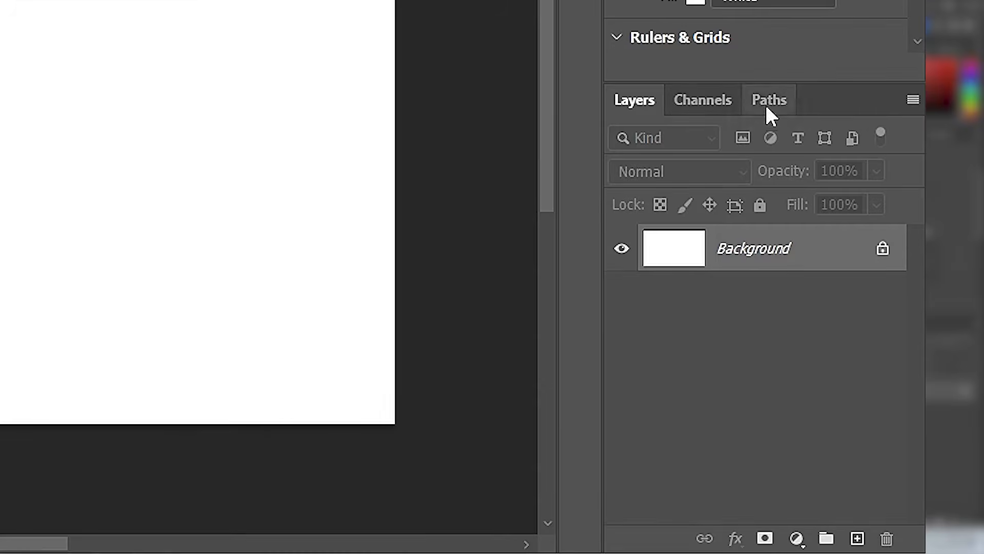
- Set the layer thumbnails to the largest size in the Layers Panel Options
left_click(978, 323)
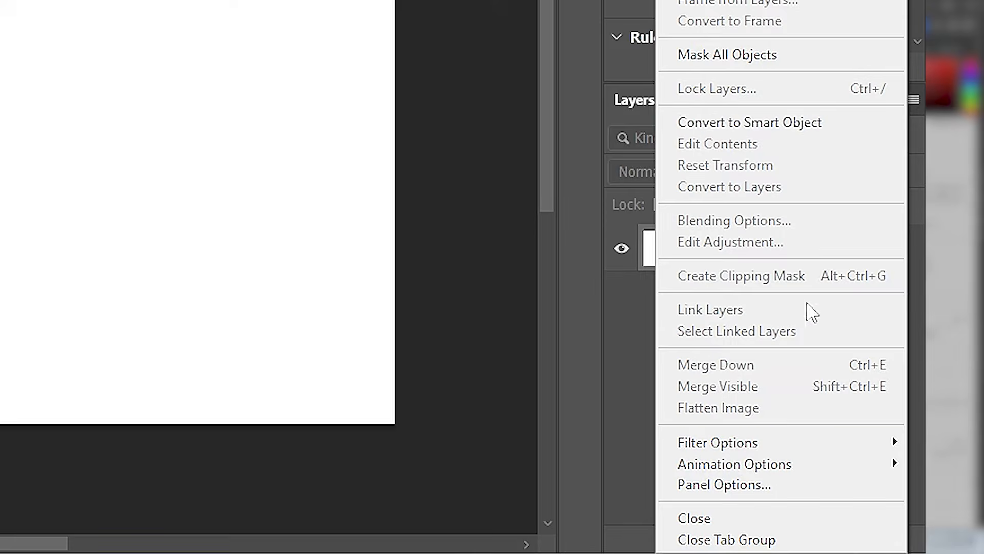
left_click(803, 494)
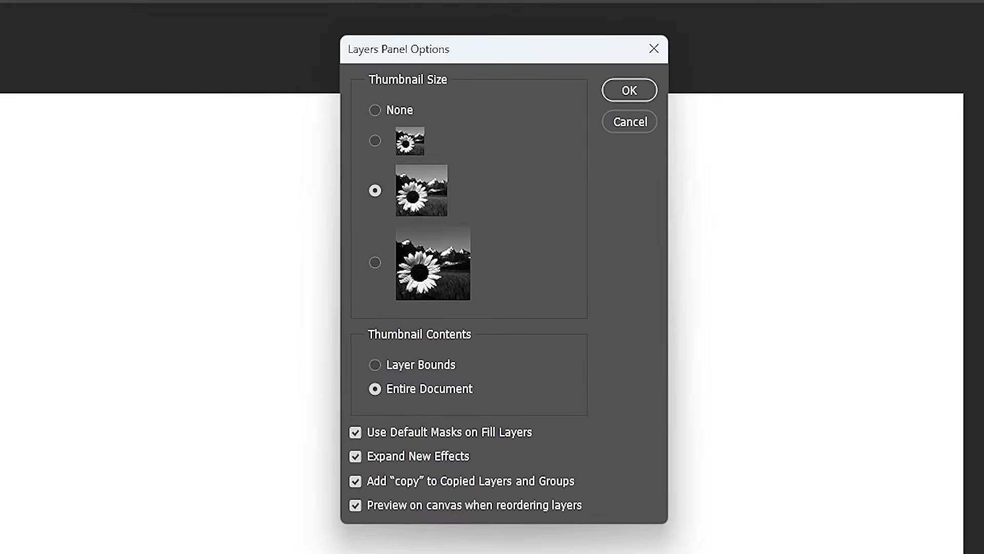
left_click(382, 263)
left_click(626, 99)
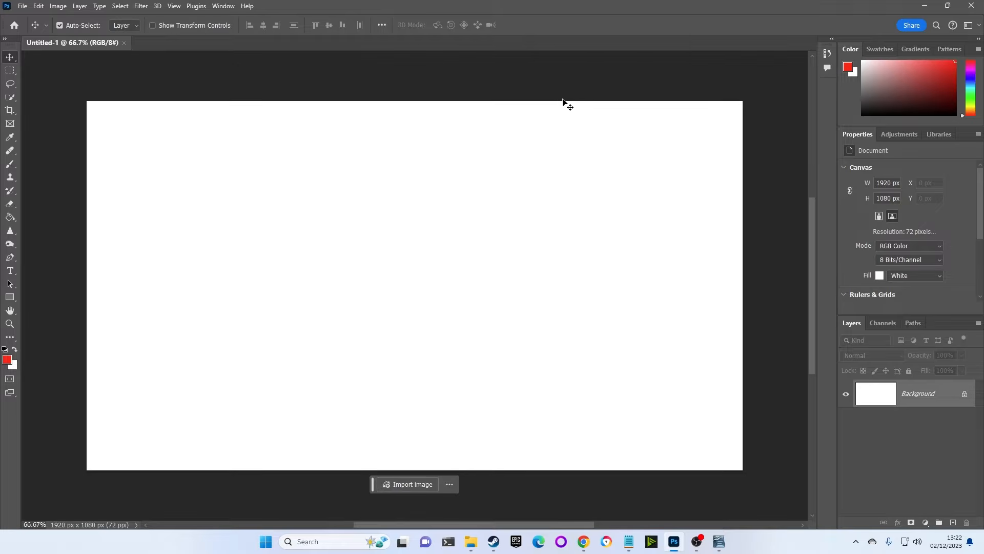
- Examine which hidden tools are grouped with the Blur tool and with the Rectangle tool
left_click(10, 230)
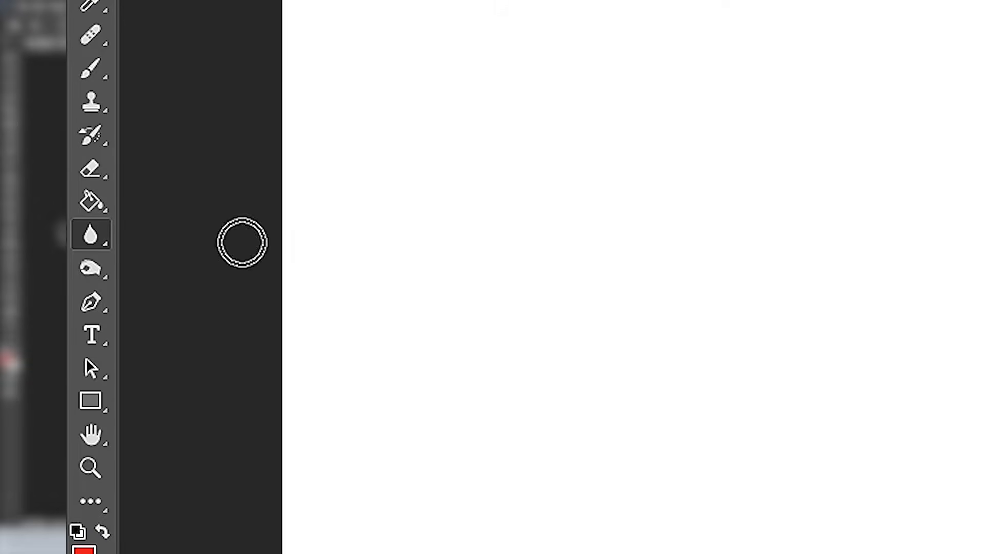
right_click(104, 239)
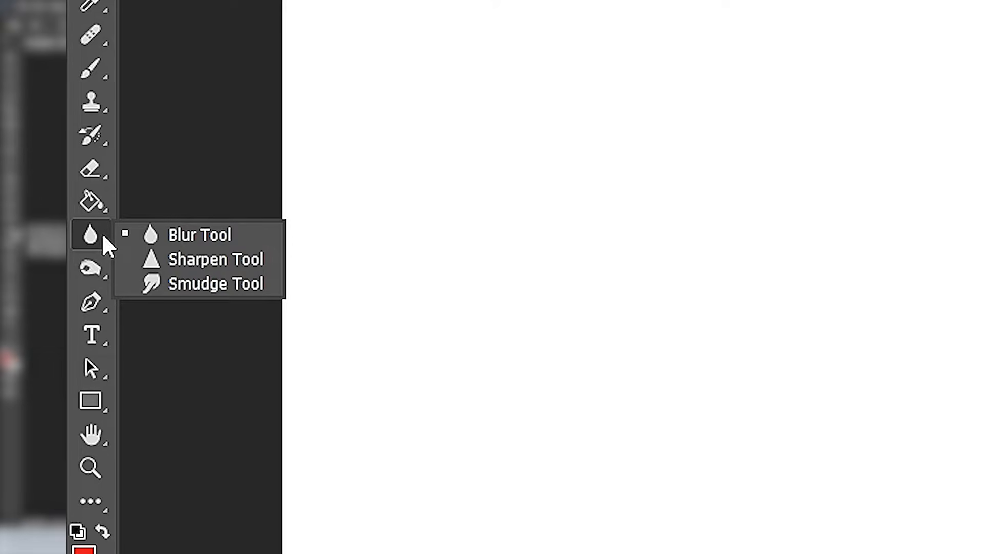
right_click(99, 405)
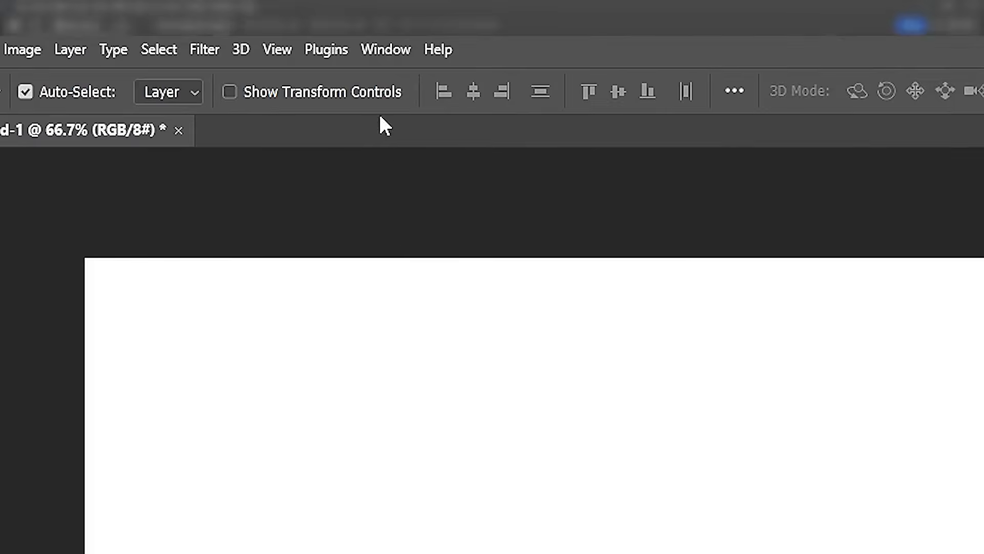
- Reset the Essentials workspace to its default layout
left_click(229, 6)
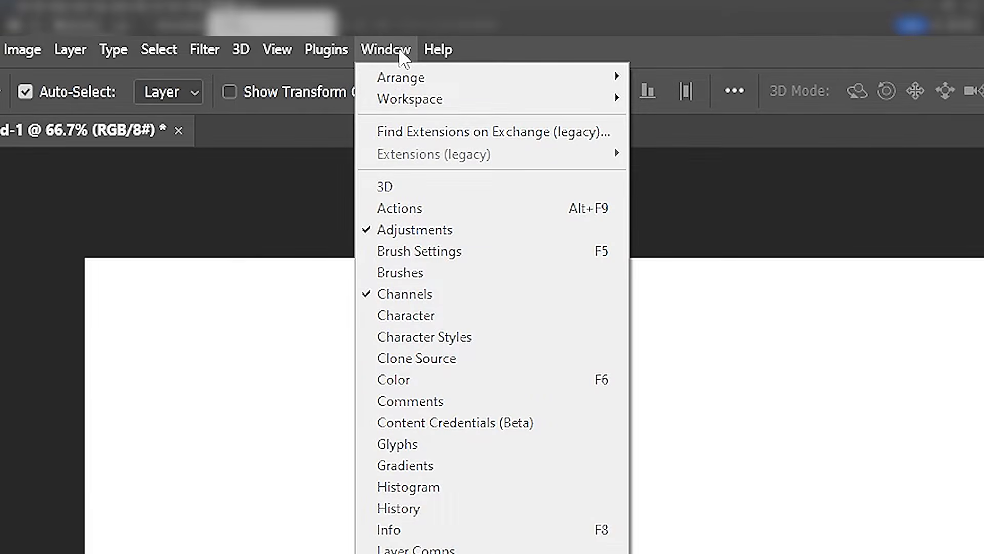
mouse_move(455, 99)
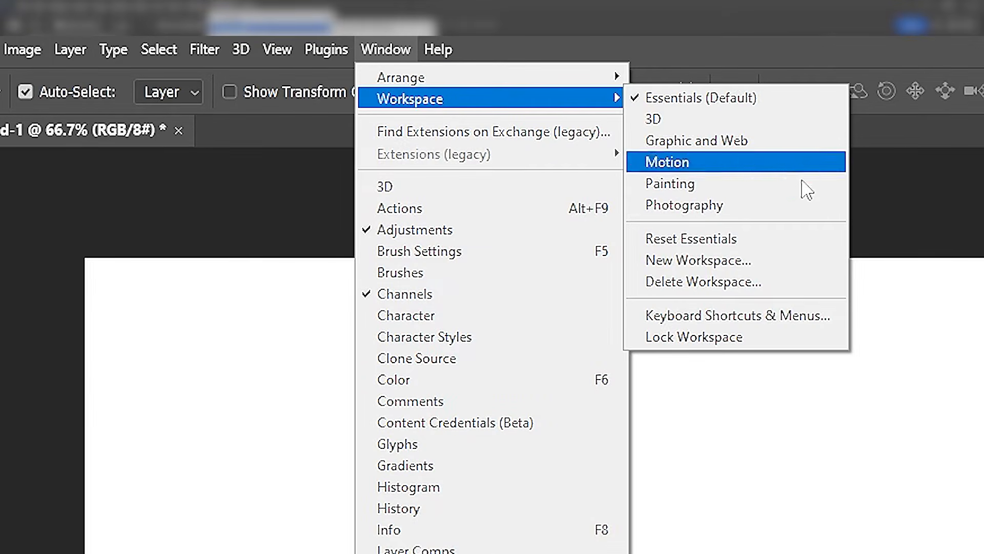
left_click(805, 250)
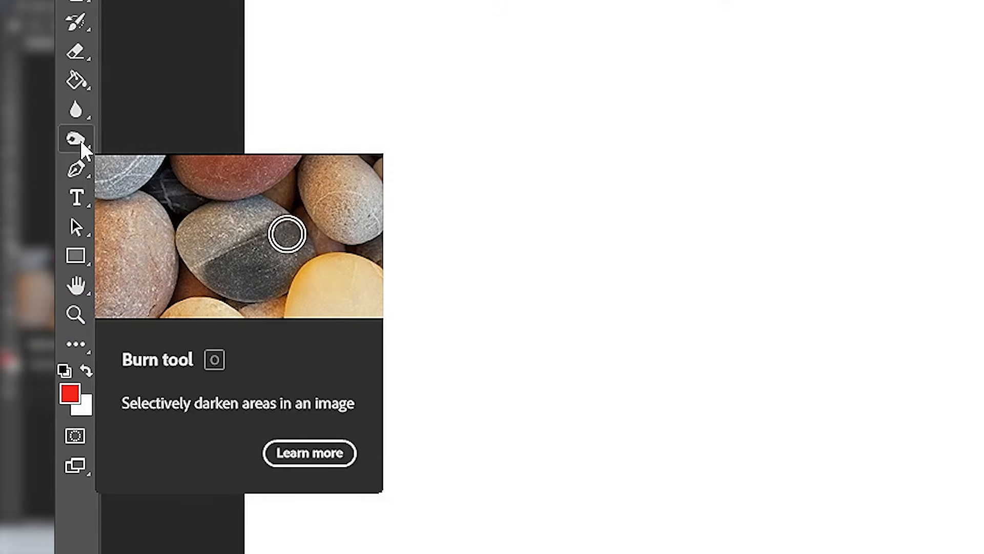
- Open the Tools section of the preferences
mouse_move(84, 37)
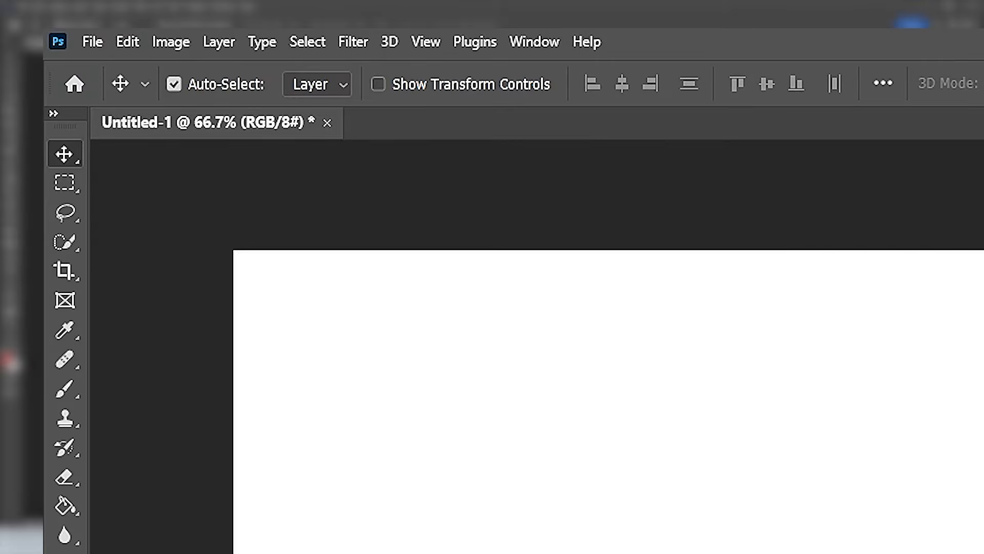
left_click(39, 5)
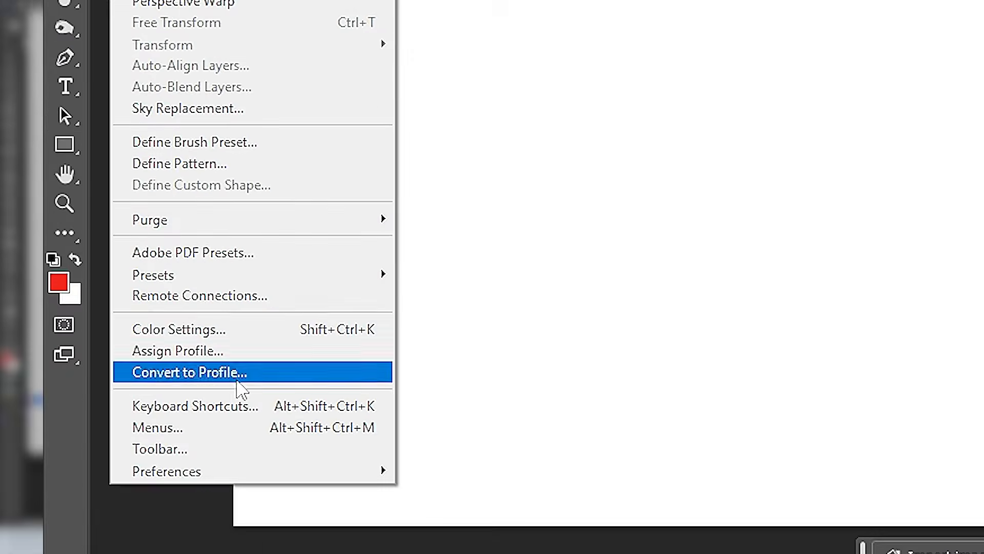
mouse_move(281, 478)
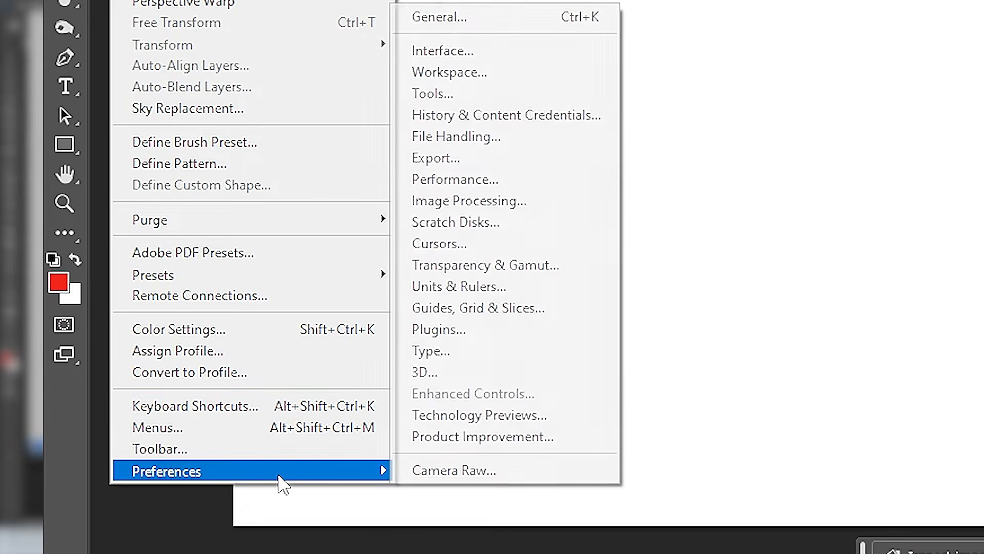
left_click(500, 95)
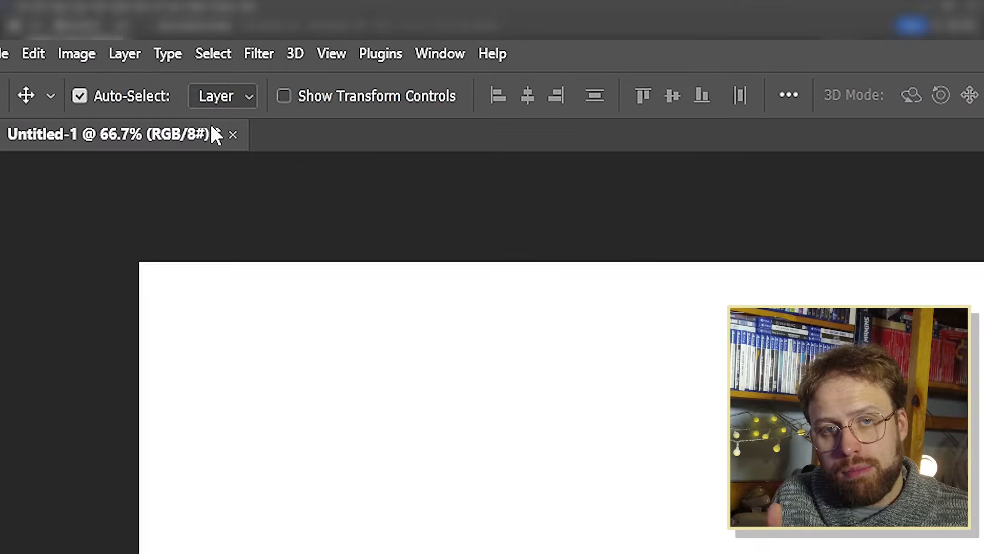
left_click(132, 44)
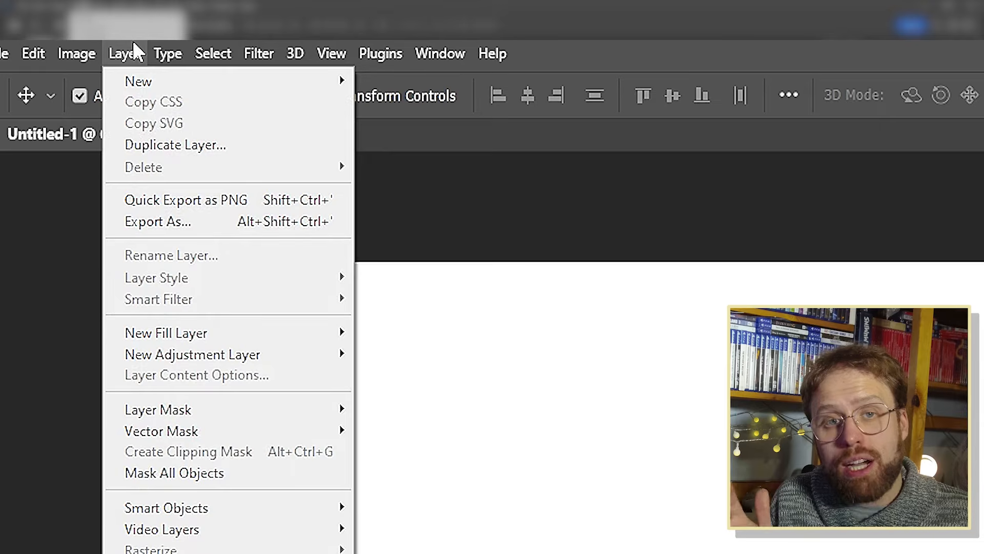
mouse_move(145, 83)
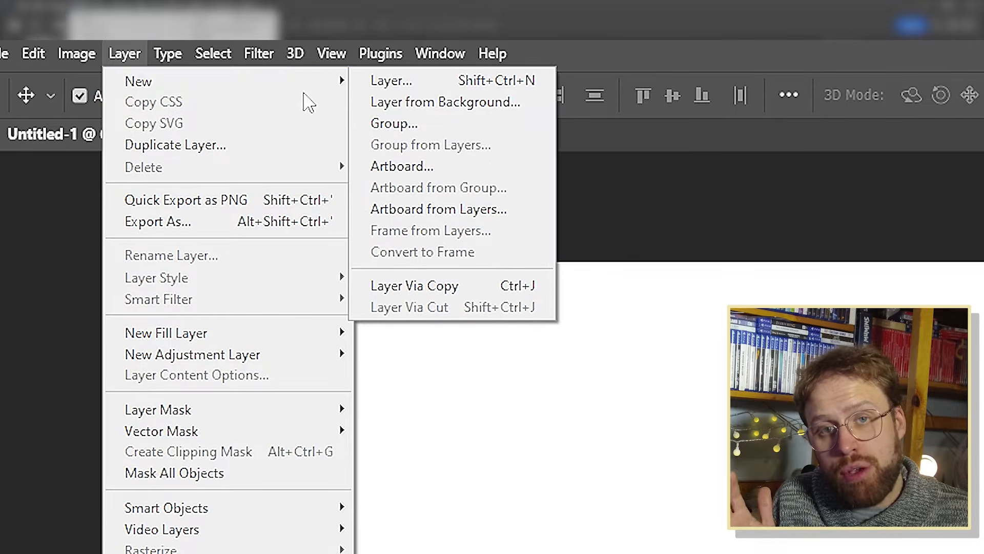
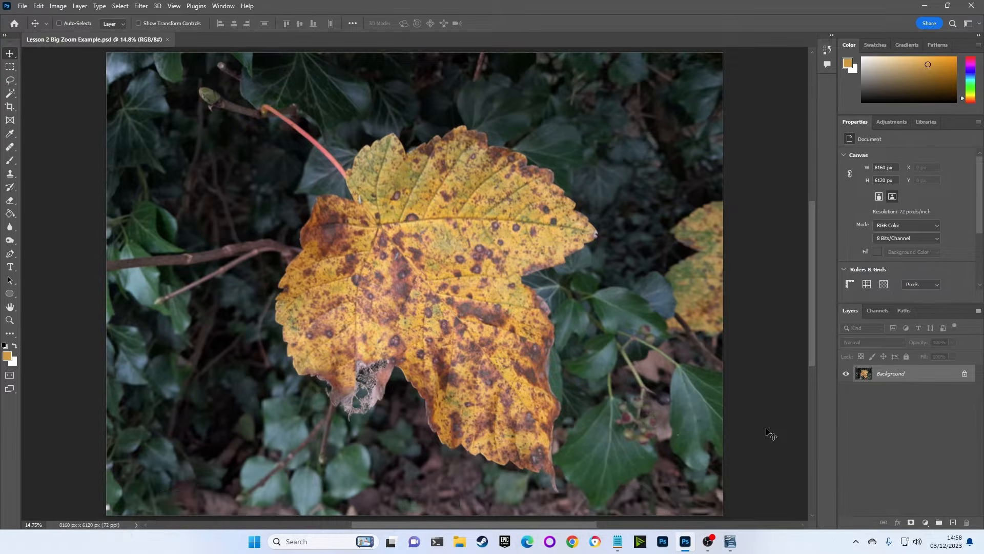
- Magnify the leaf photo to 3200% to examine its individual pixels
key("ctrl+plus")
key("ctrl+plus")
key("ctrl+plus")
key("ctrl+plus")
key("ctrl+plus")
key("ctrl+plus")
key("ctrl+plus")
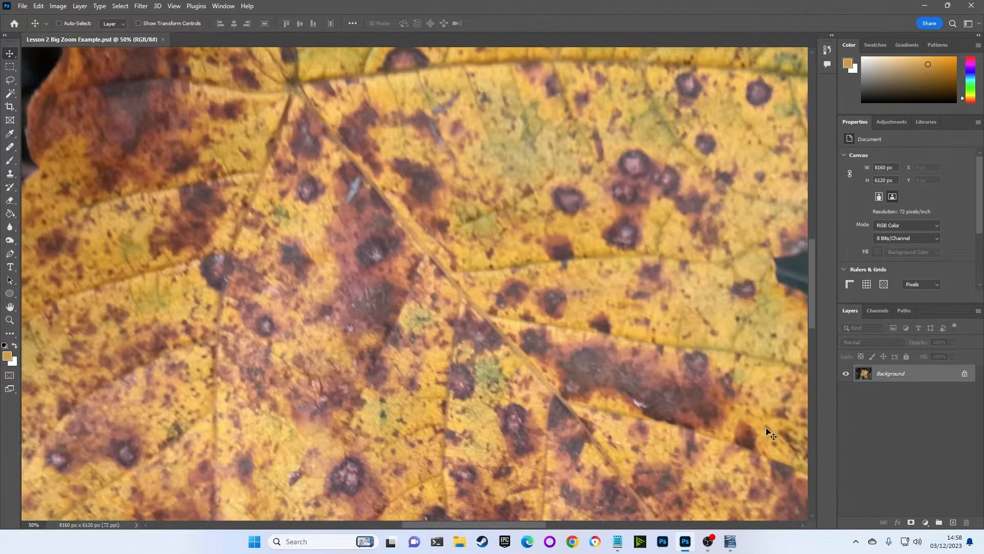
key("ctrl+plus")
key("ctrl+plus")
key("ctrl+plus")
key("ctrl+plus")
key("ctrl+plus")
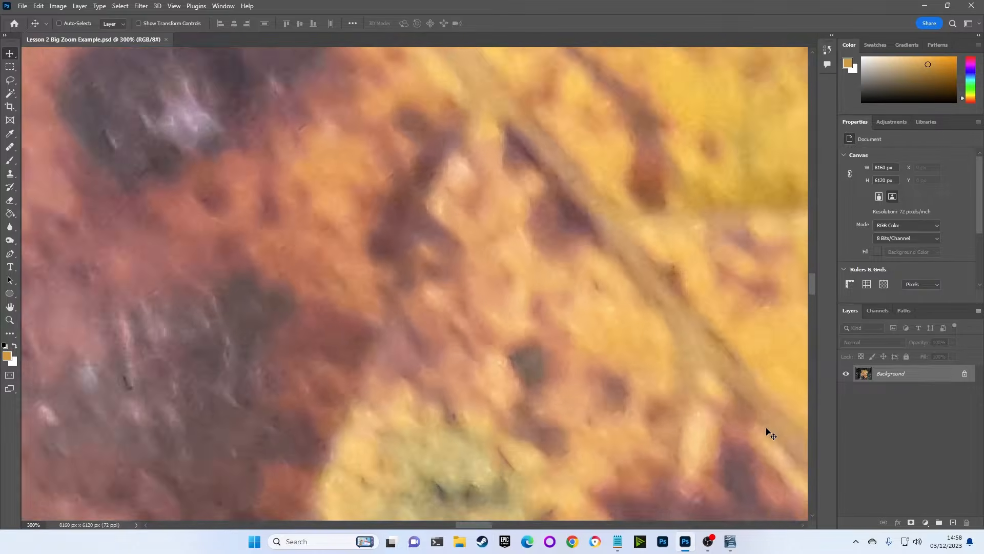
key("ctrl+plus")
key("ctrl+plus")
key("ctrl+plus")
key("ctrl+plus")
key("ctrl+plus")
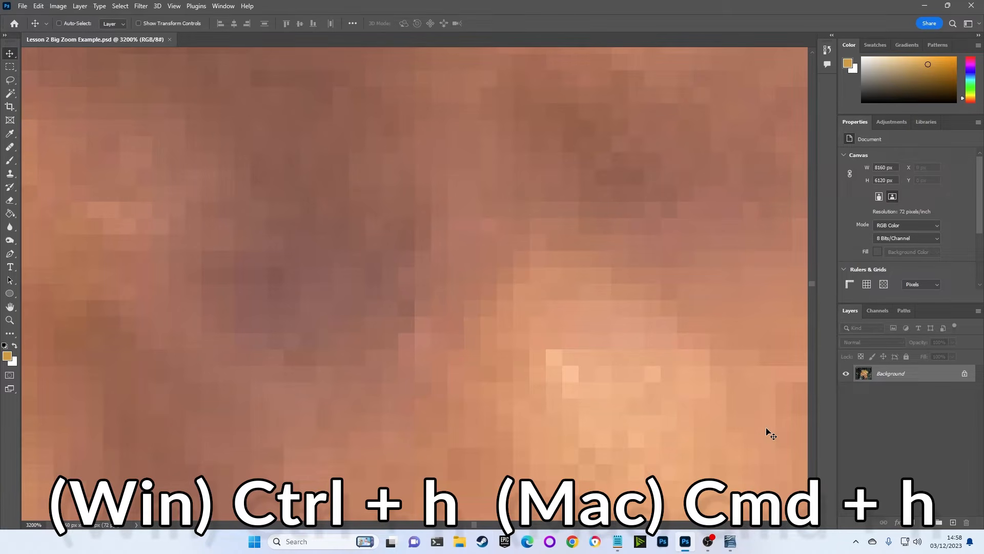
- Turn on the extras to display the pixel grid, and bring up the choices of which extras to show
key("ctrl+h")
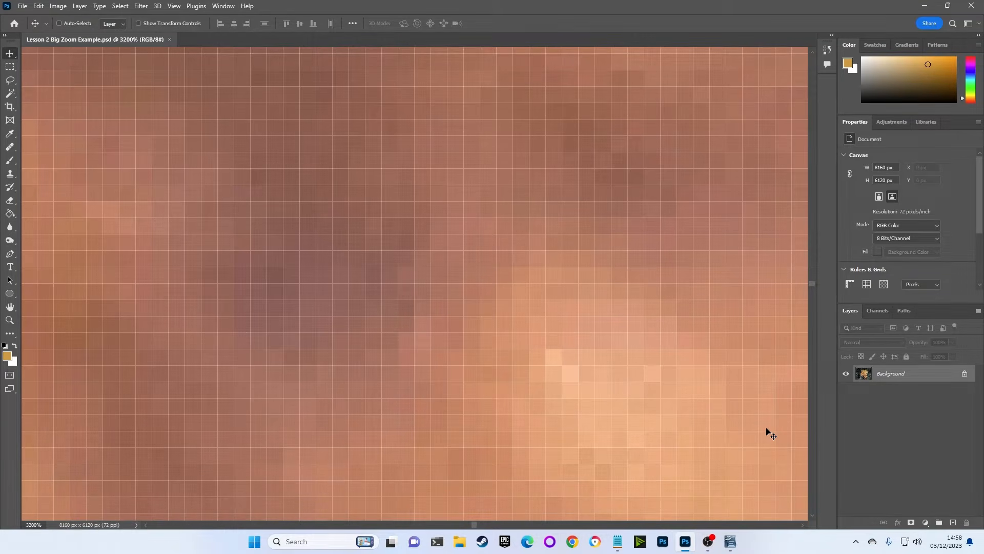
key("ctrl")
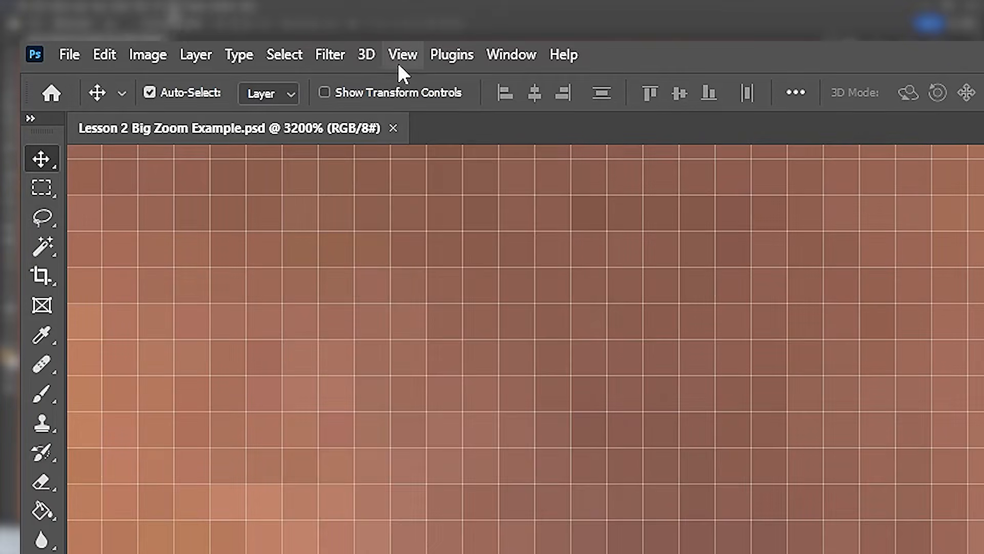
left_click(173, 7)
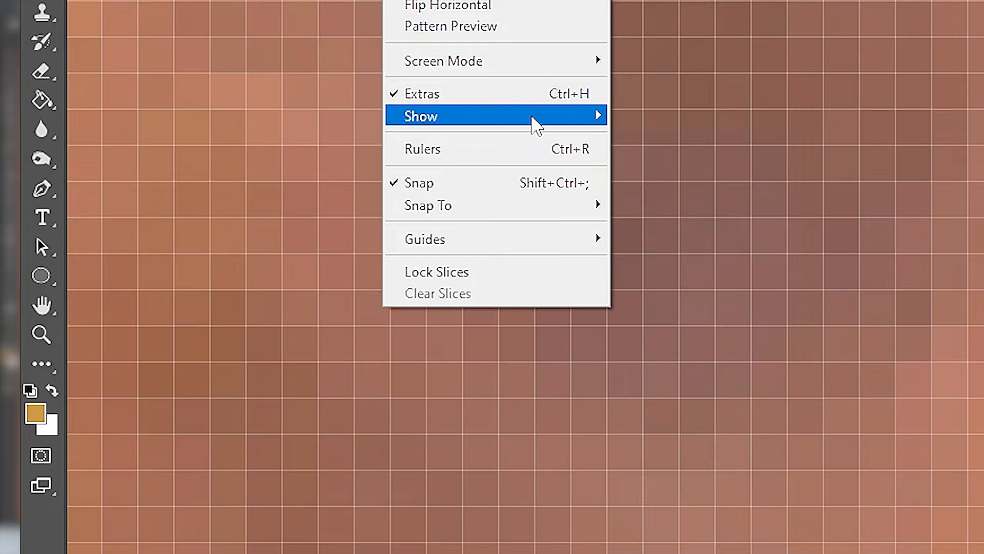
mouse_move(534, 528)
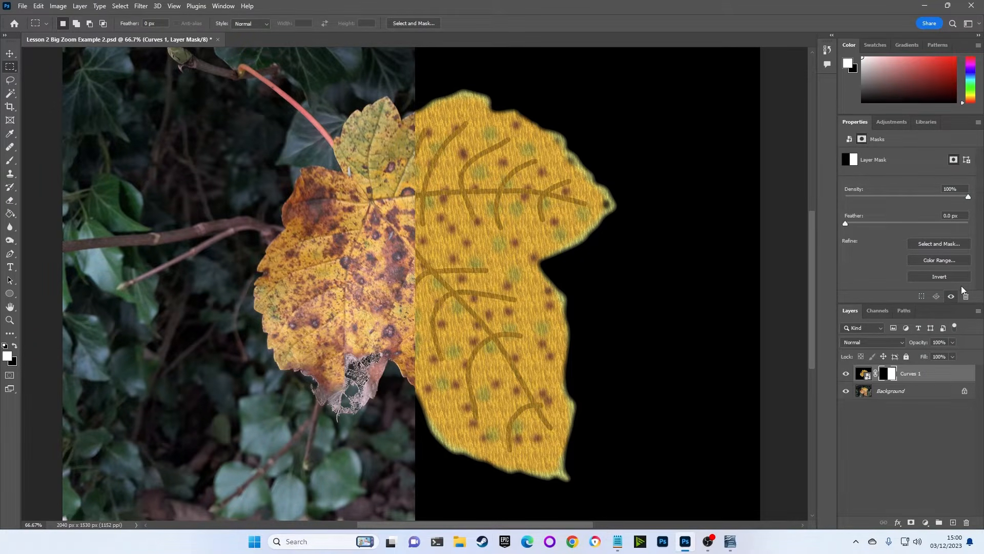
- Examine the boundary between the photographed and the drawn leaf halves up close, down to pixel level
key("ctrl+plus")
key("ctrl+plus")
key("ctrl+plus")
key("ctrl+plus")
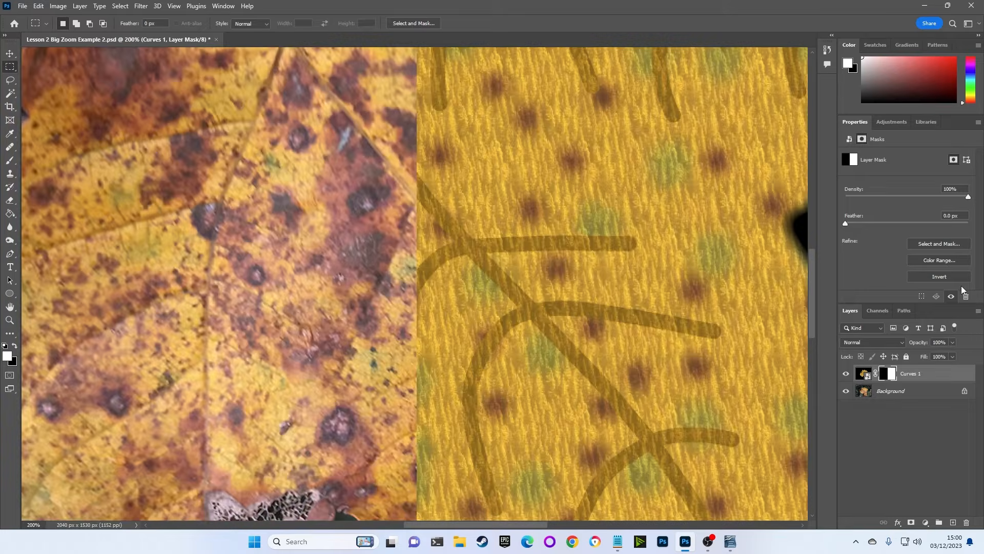
key("ctrl+plus")
key("ctrl+plus")
key("ctrl+plus")
key("ctrl+plus")
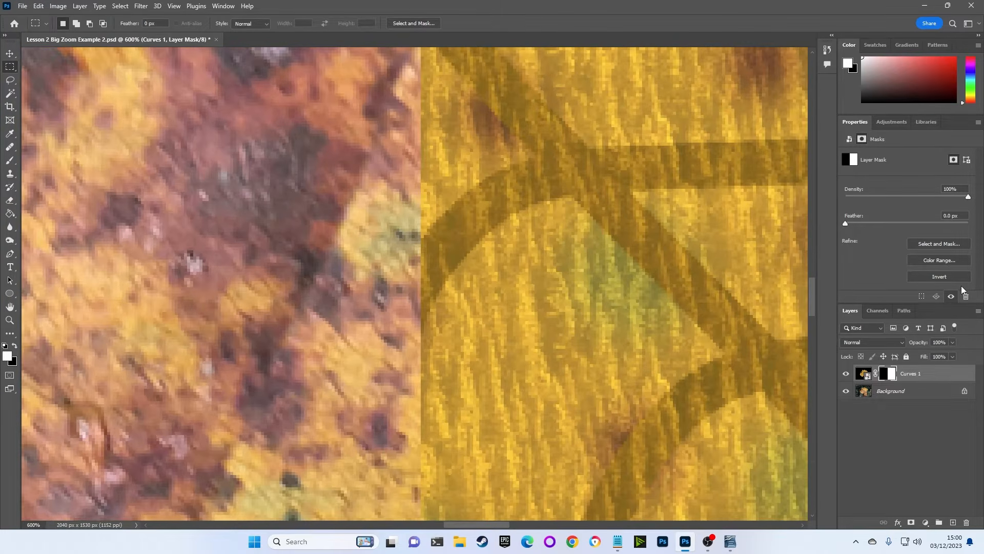
key("ctrl+plus")
key("ctrl+plus")
key("ctrl+plus")
key("ctrl+plus")
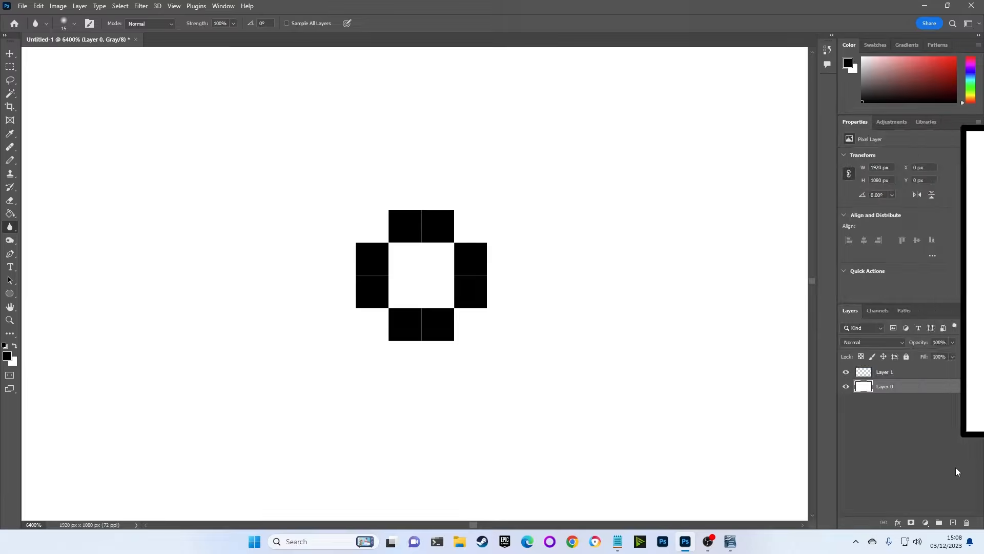
- Try the Blur tool on the black pixel ring, and smudge the ring's left side outward at 50% strength
left_click(423, 292)
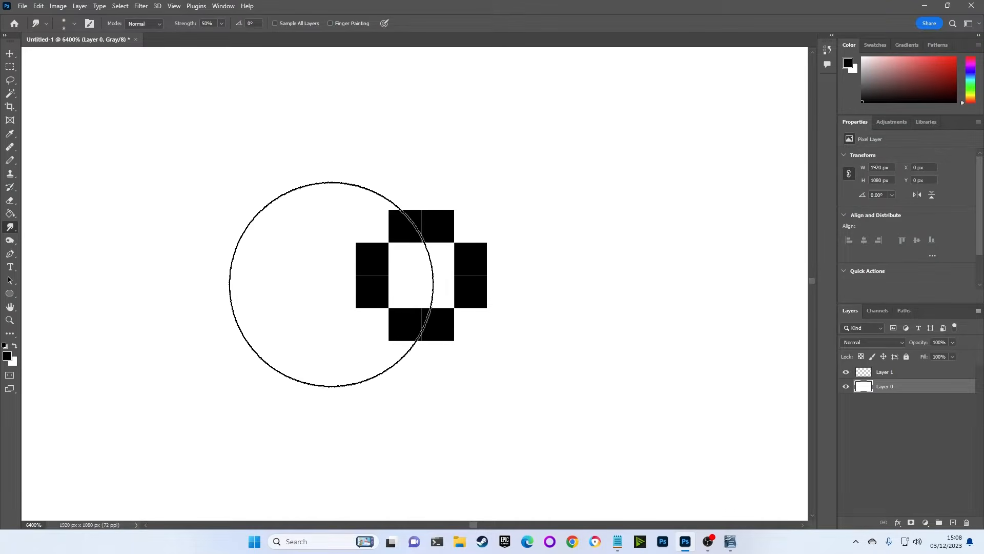
left_click_drag(330, 286, 165, 281)
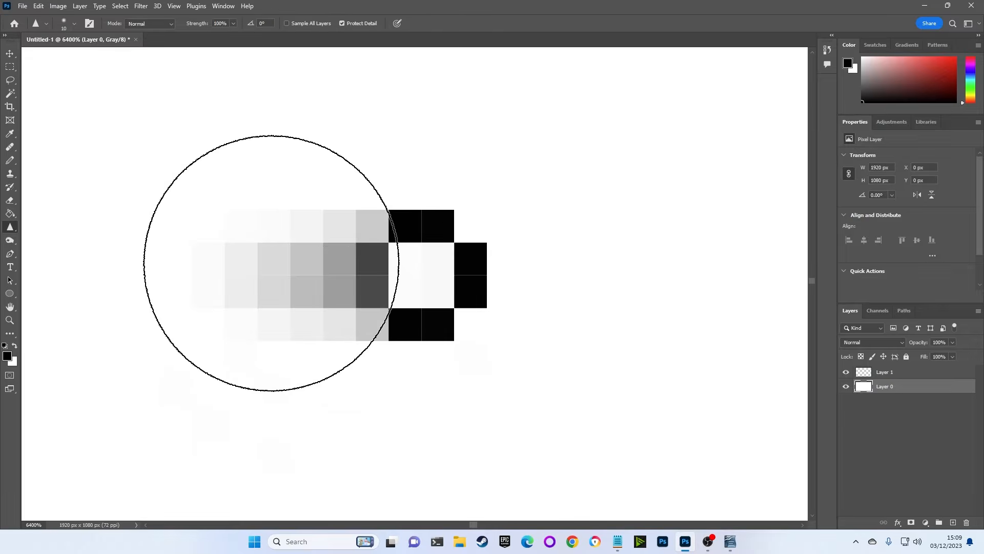
- Sharpen the smudged pixels on the ring's left side with the Sharpen tool at 100% strength
left_click_drag(272, 269, 272, 269)
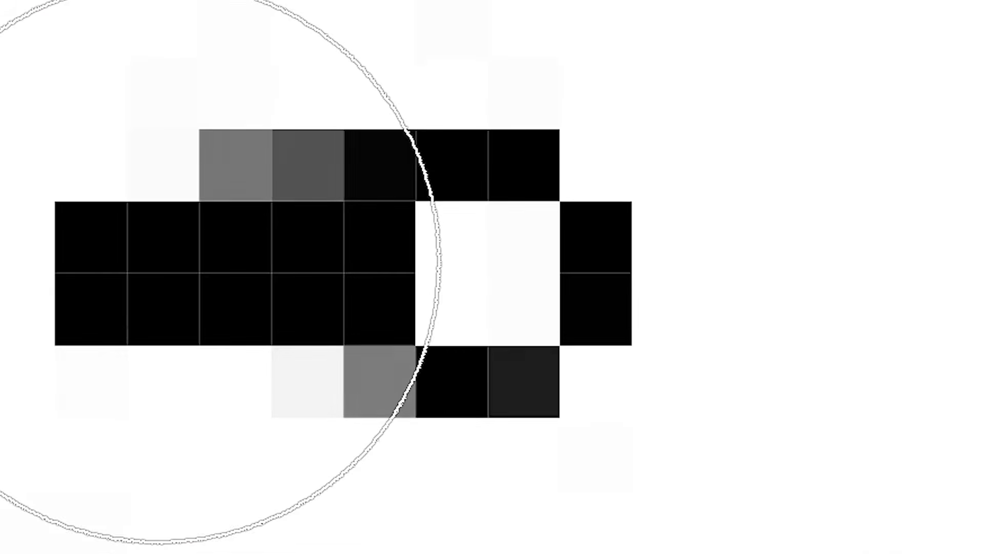
left_click_drag(160, 269, 160, 269)
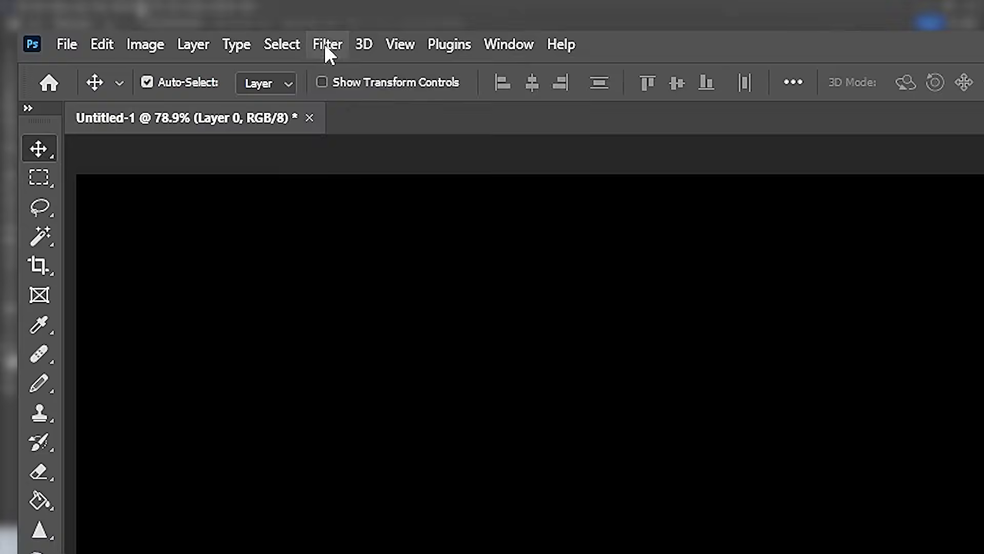
- Render a Lens Flare onto the black layer
left_click(141, 7)
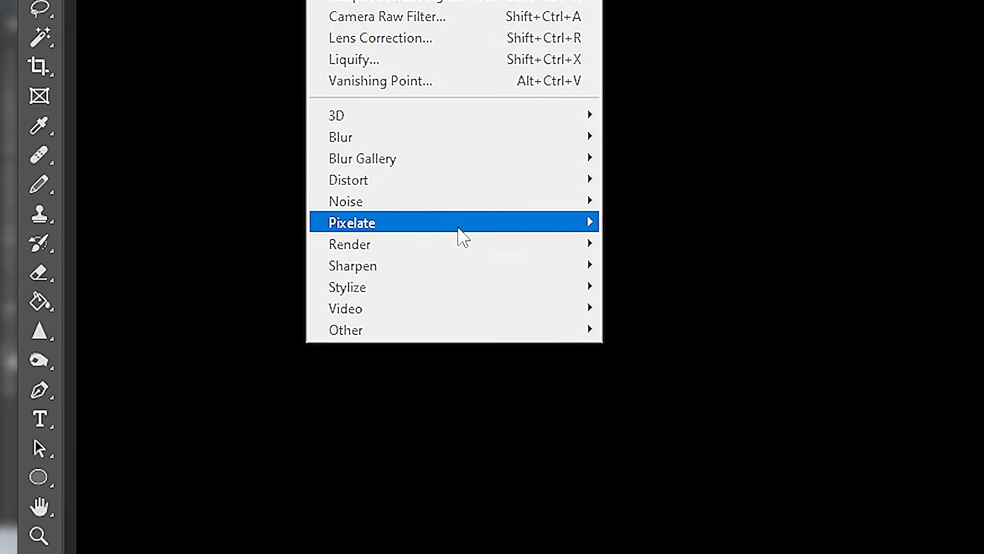
mouse_move(461, 444)
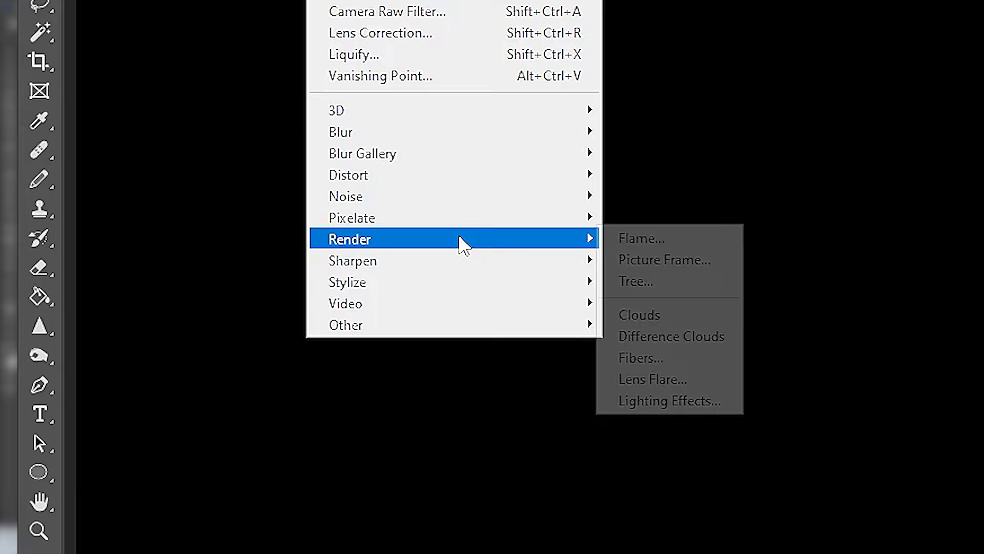
left_click(707, 382)
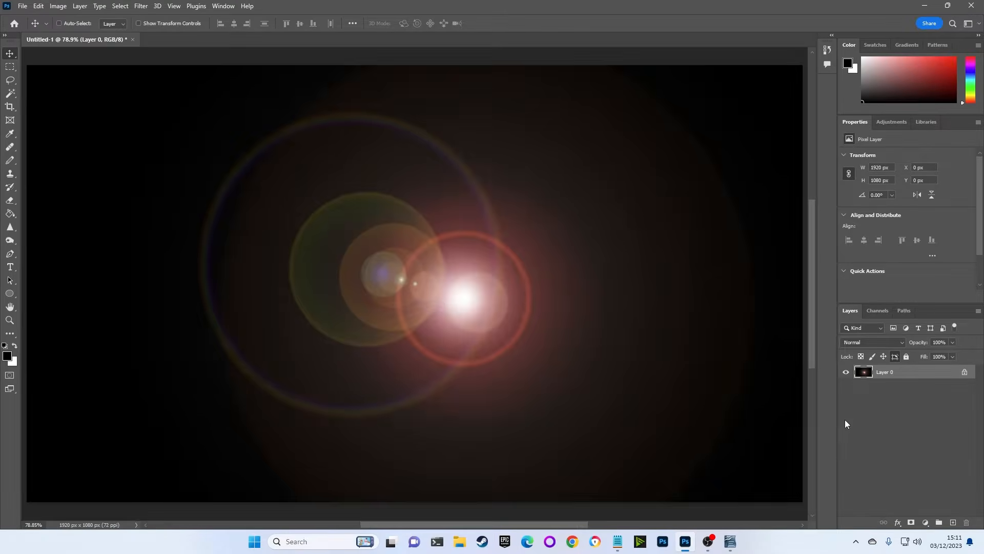
- Magnify the lens flare beyond 1600% to examine the individual pixels around its small green highlights
key("ctrl+plus")
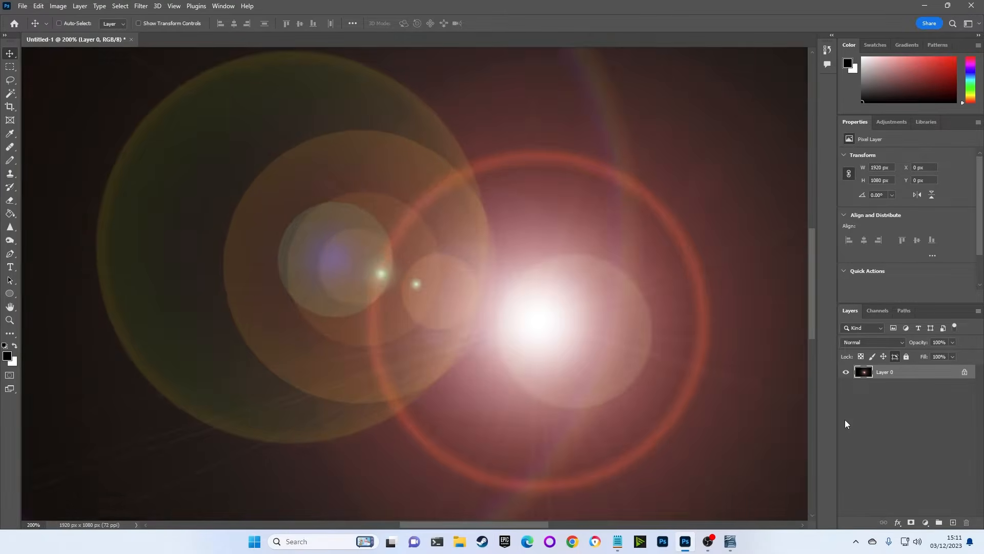
key("ctrl+plus")
key("ctrl+plus")
key("ctrl+plus")
key("ctrl+plus")
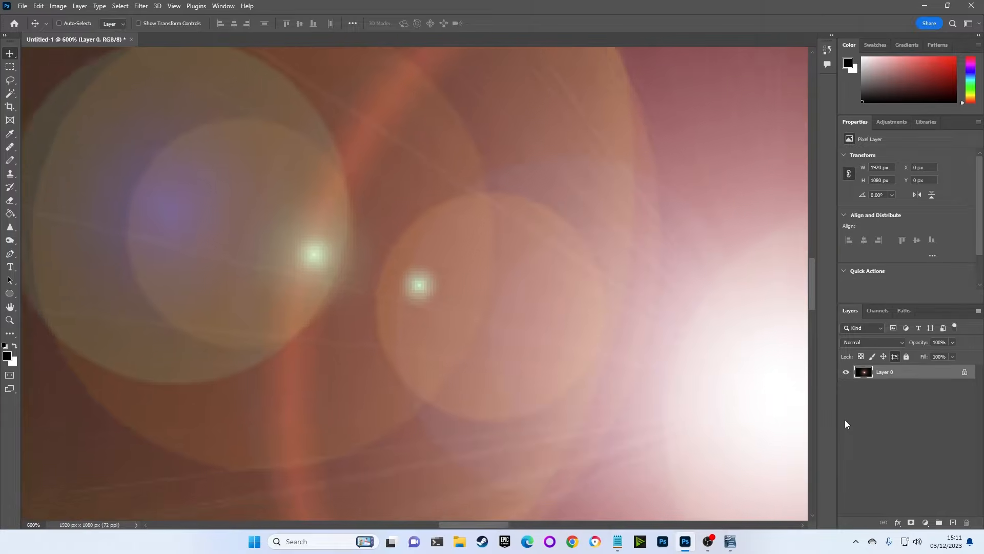
key("ctrl+plus")
key("ctrl+plus")
key("ctrl+plus")
key("ctrl+plus")
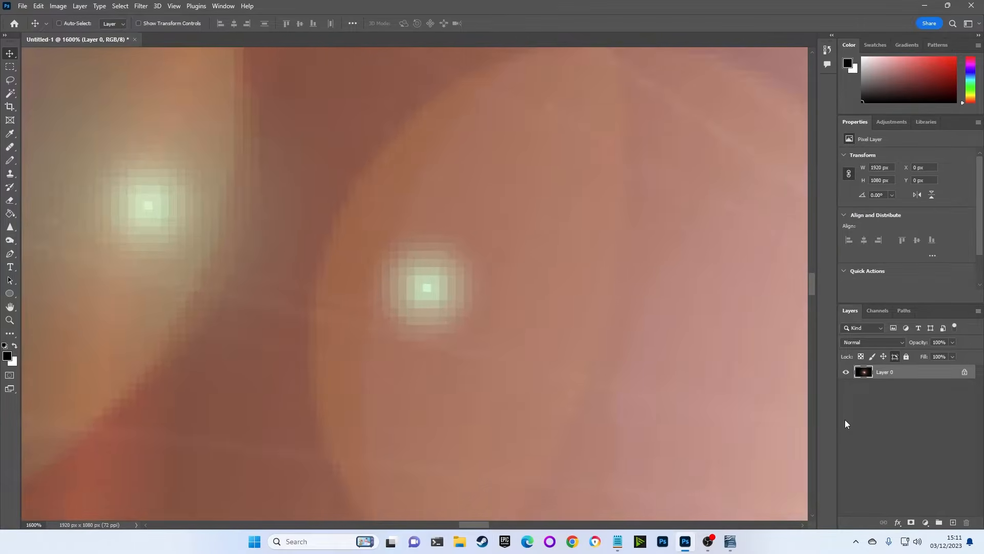
key("ctrl+plus")
key("ctrl+plus")
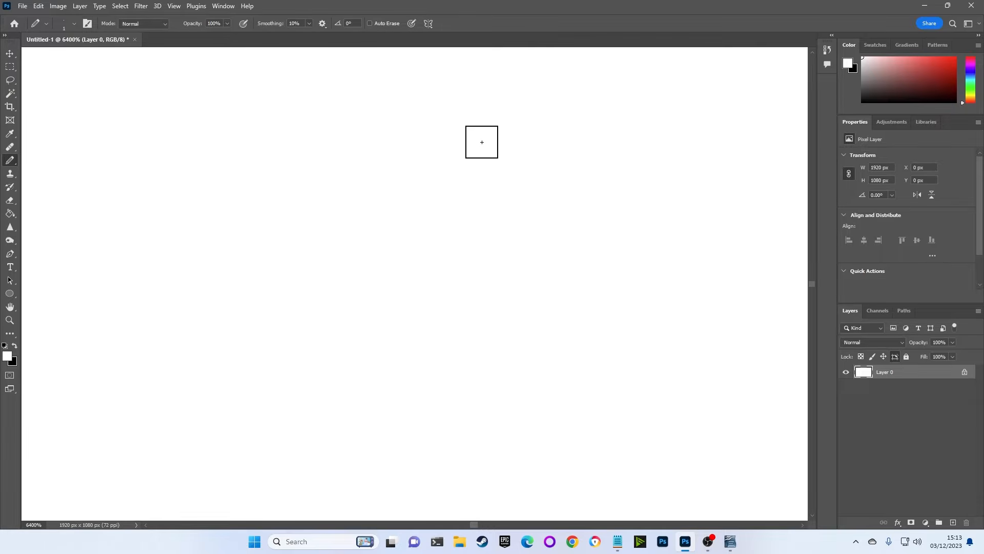
- Draw single black pixels in a staggered pattern on the white canvas with the 1 px Pencil
key("x")
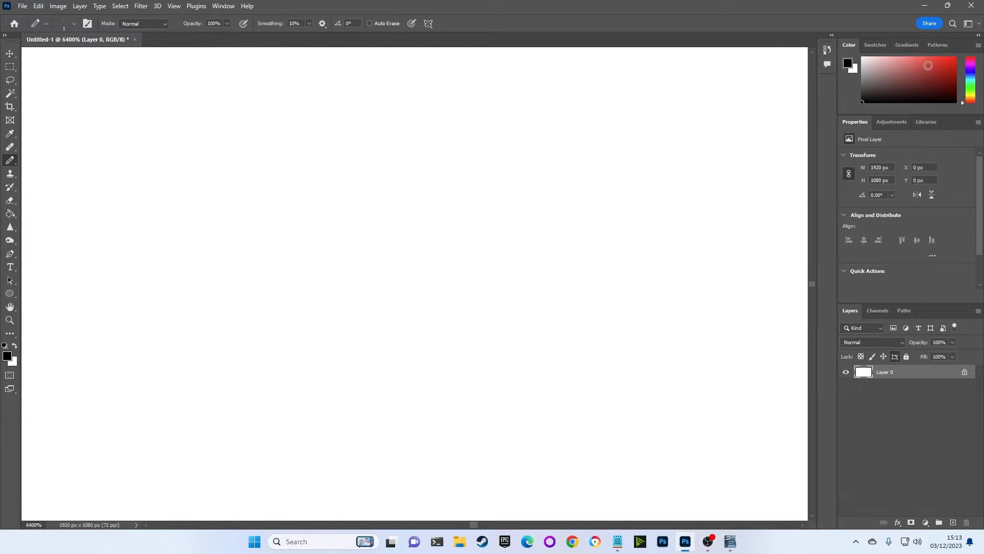
left_click(431, 103)
left_click(399, 136)
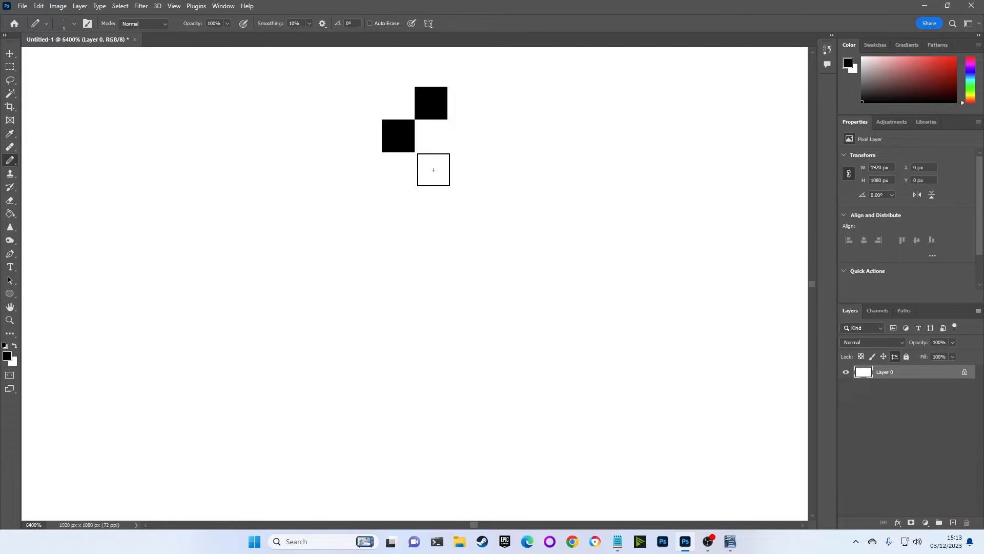
left_click(431, 169)
left_click(398, 201)
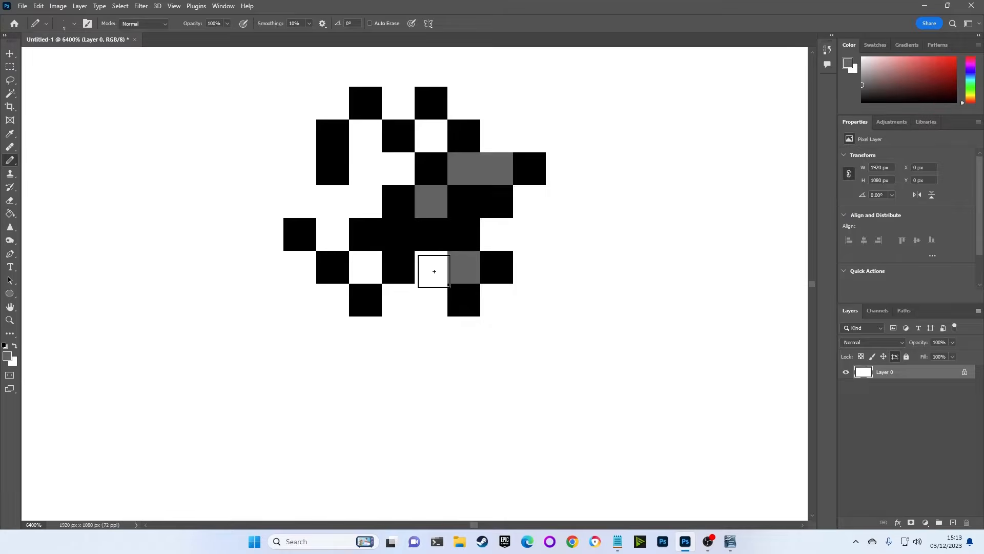
- Fill in gray pixels around the lower and right parts of the black pixel pattern with the Pencil
left_click(434, 272)
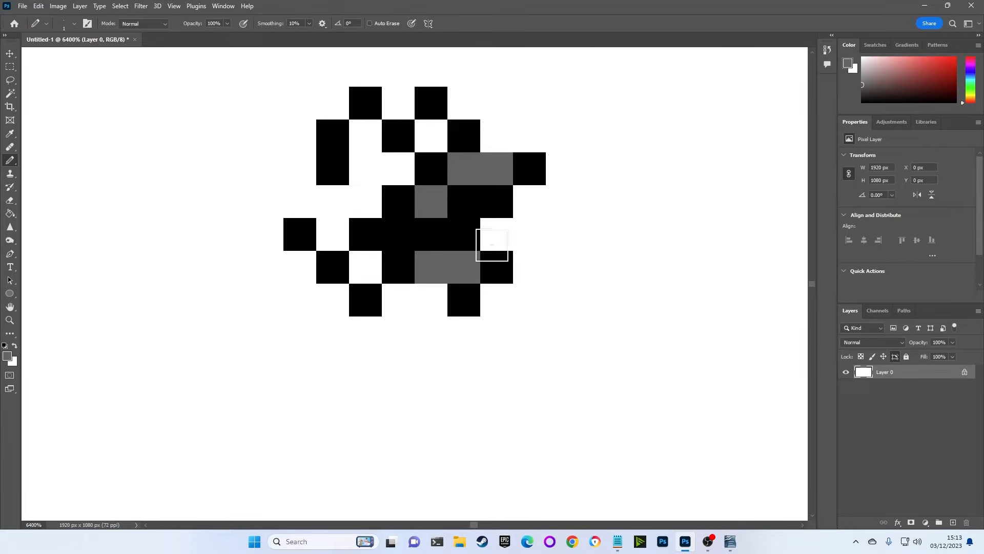
left_click(497, 234)
left_click(528, 201)
left_click(528, 234)
left_click(496, 300)
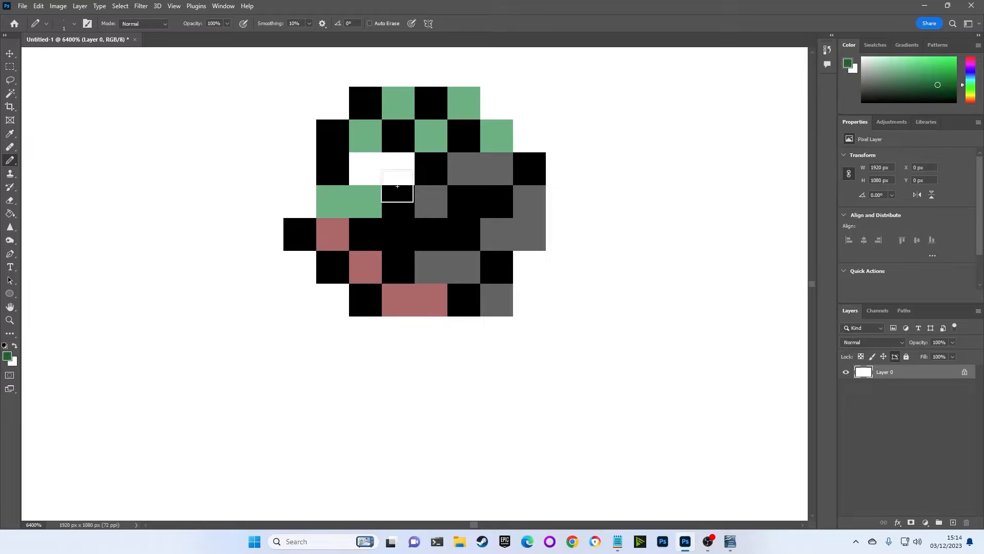
- Add dark green pixels in the gap inside the pixel pattern and around its outer edges with the Pencil
left_click(398, 168)
left_click(373, 174)
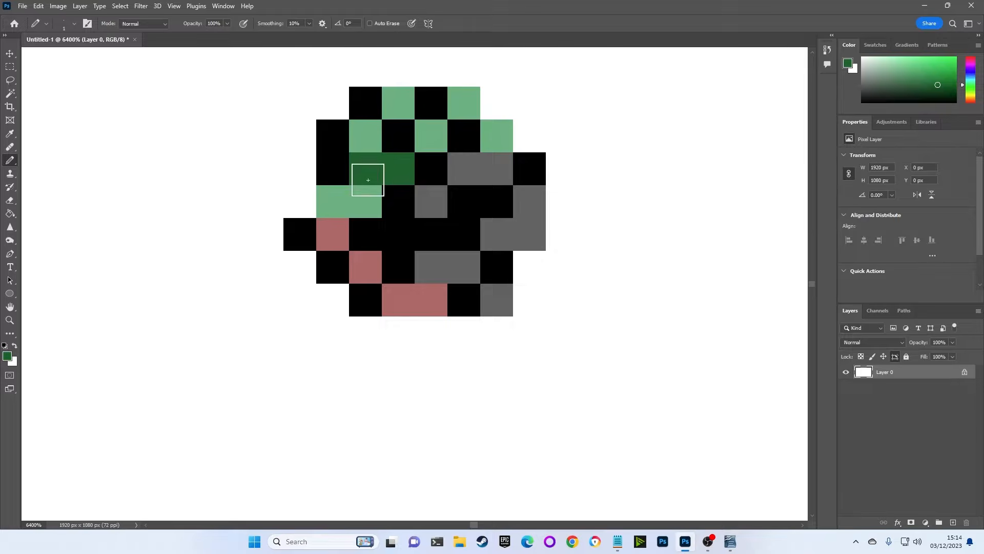
left_click(308, 261)
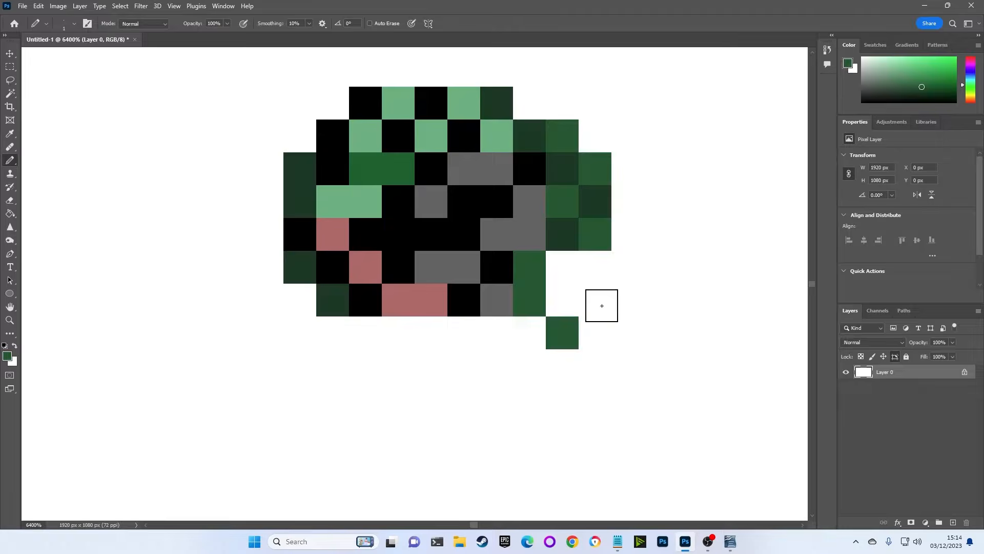
left_click(597, 301)
left_click(566, 302)
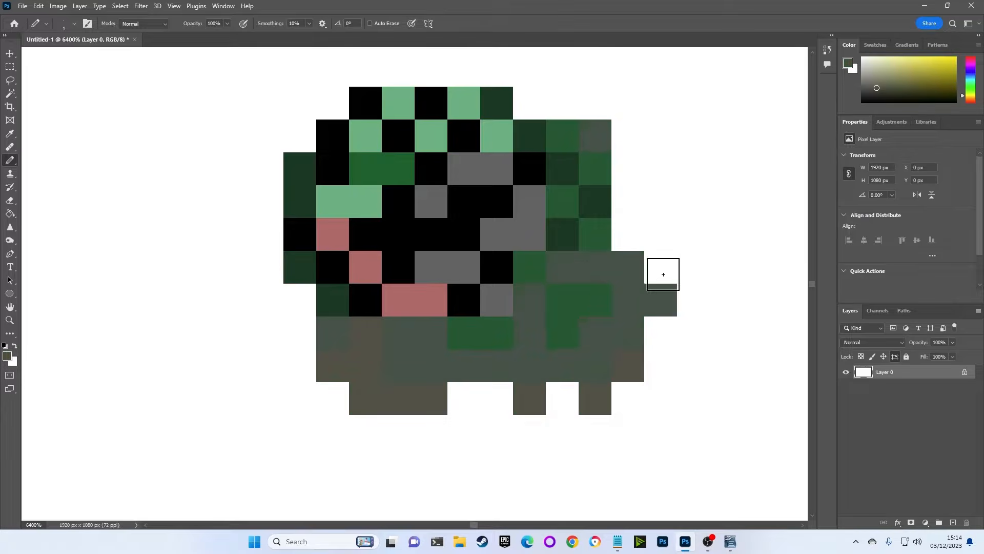
- Add brownish-gray pixels along the right and upper edges of the pixel drawing with the Pencil
left_click(659, 270)
left_click(628, 201)
left_click(623, 148)
left_click(527, 100)
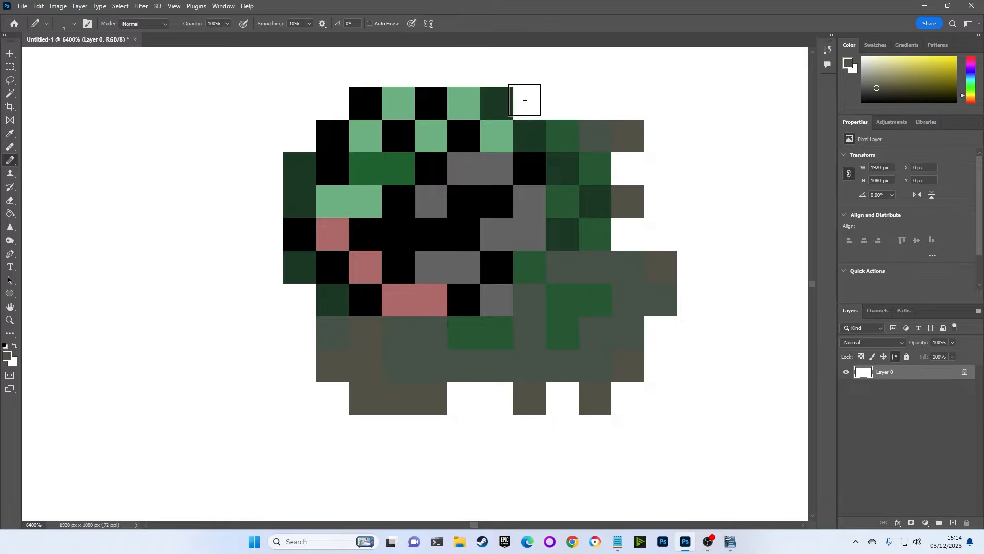
left_click(332, 108)
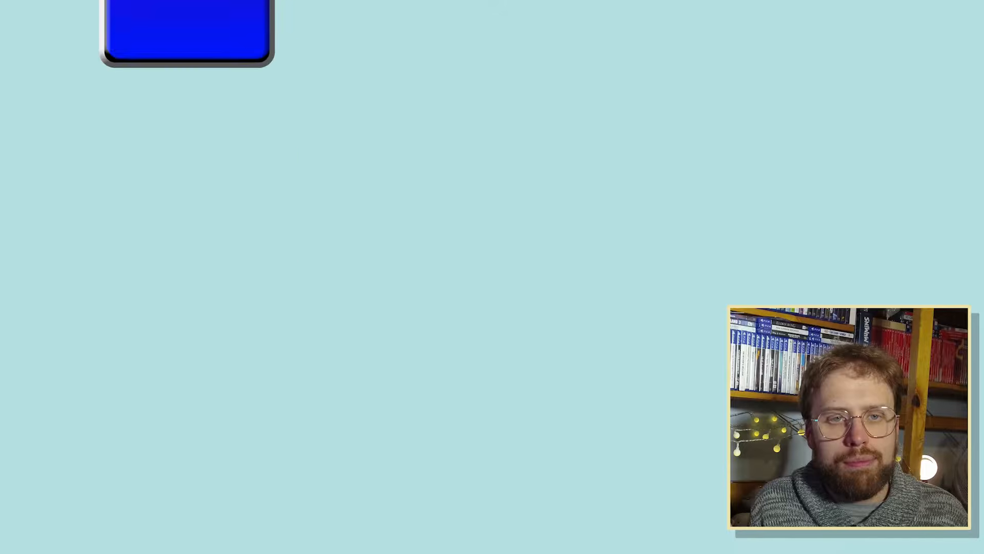
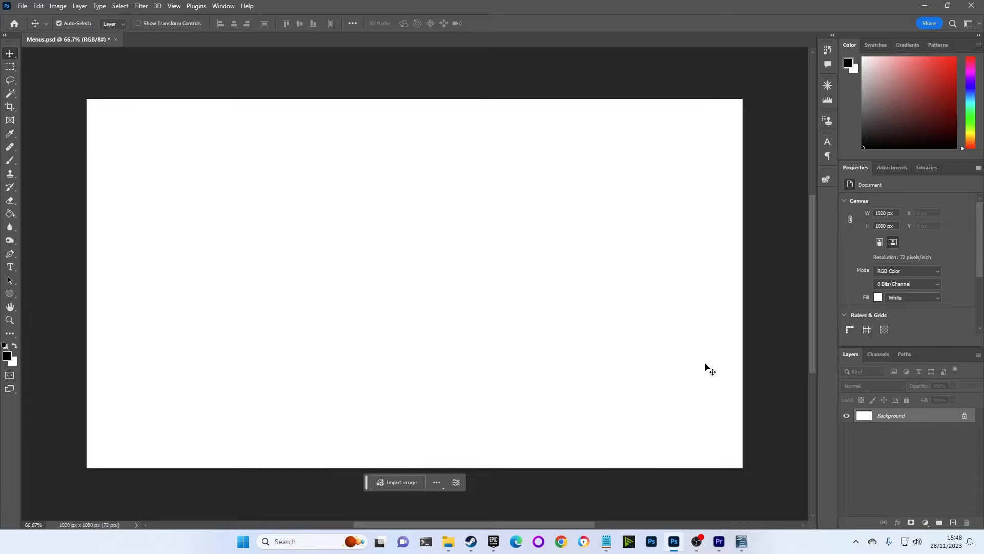
- Make sure the Layers panel is shown, and convert the locked Background into a regular layer named White Background
left_click(223, 6)
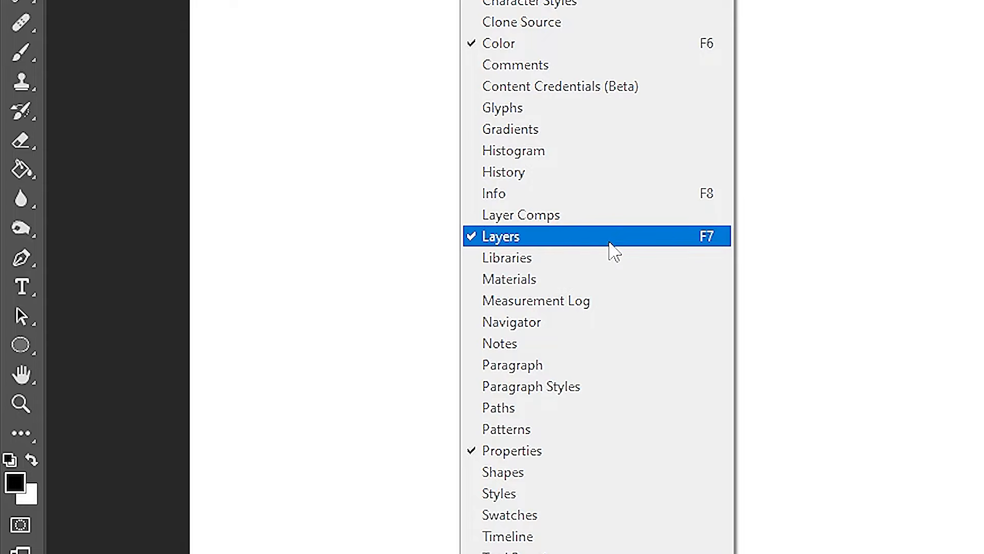
left_click(610, 243)
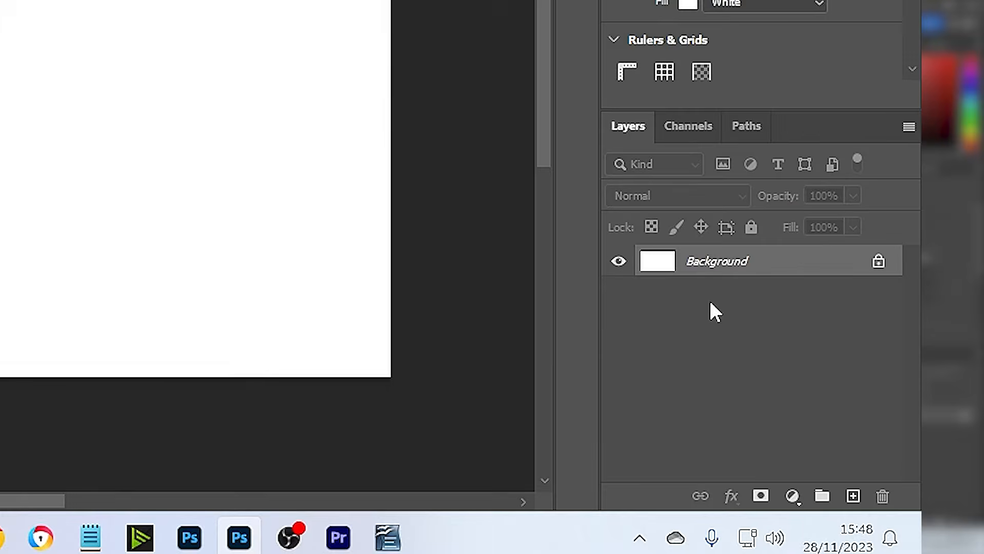
double_click(892, 416)
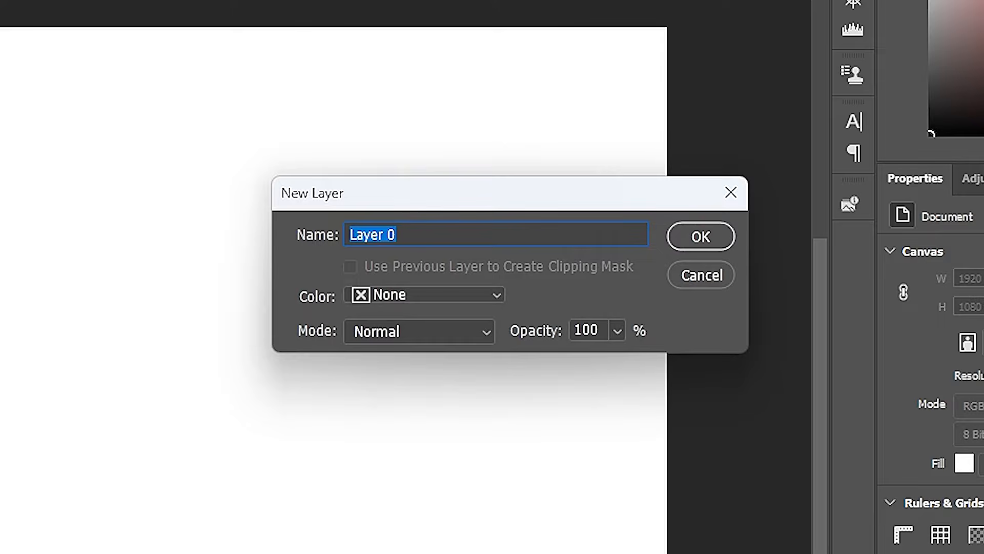
type("White Background")
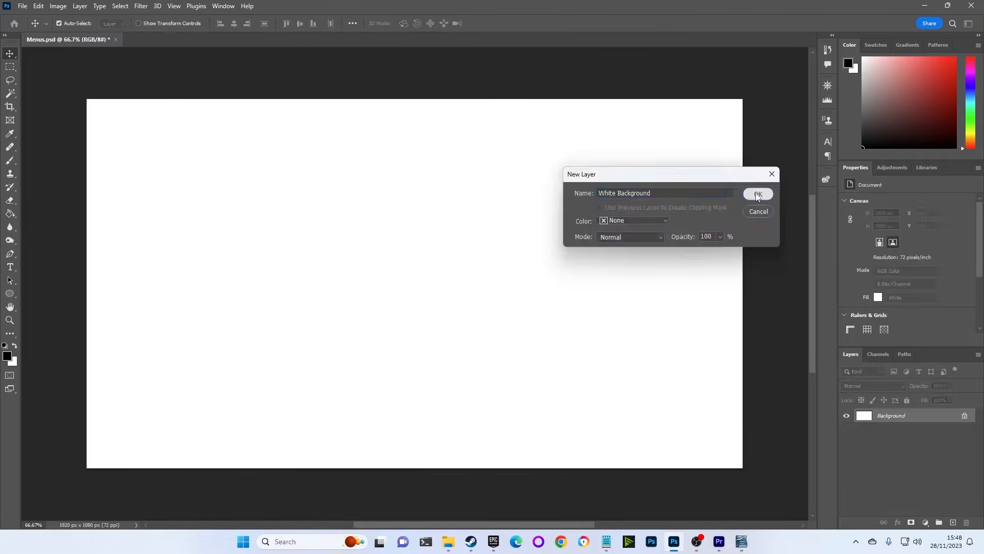
left_click(697, 237)
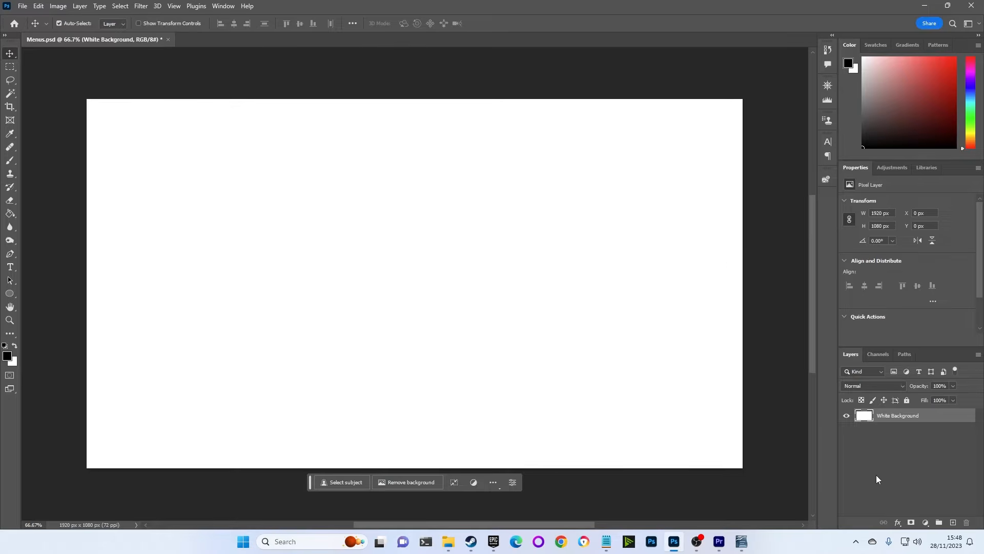
- Open the White Background layer's name for editing, first directly and again with the Rename Layer command, keeping the name
double_click(895, 415)
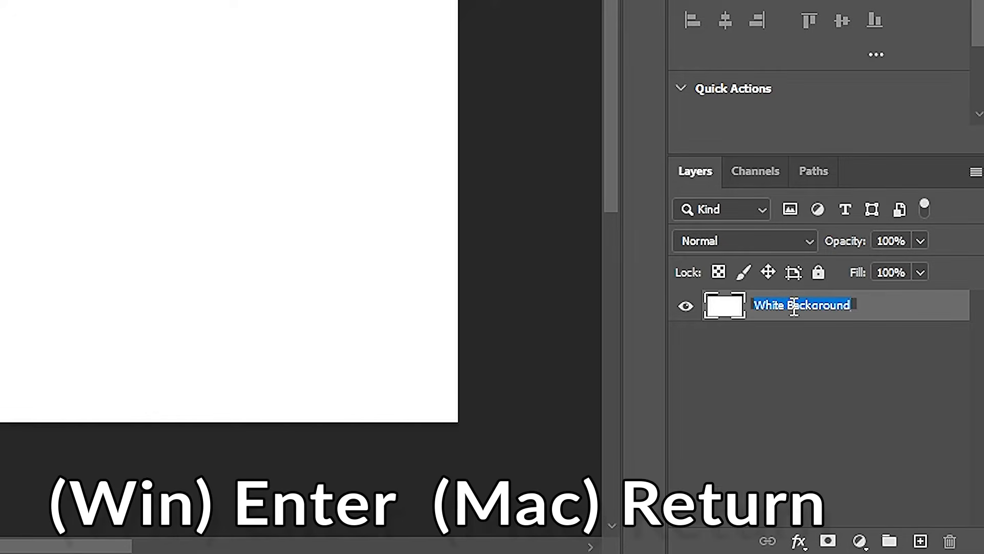
key("Return")
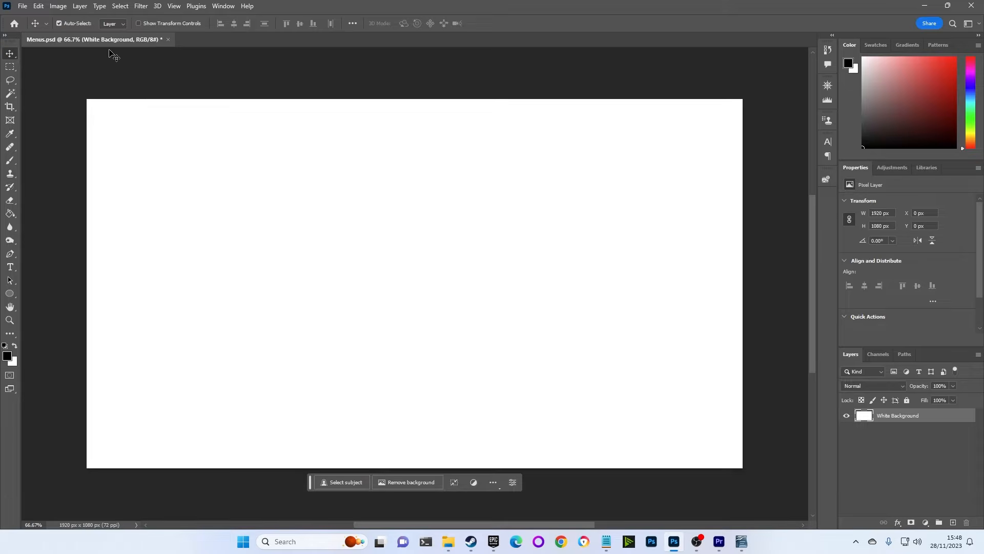
left_click(81, 7)
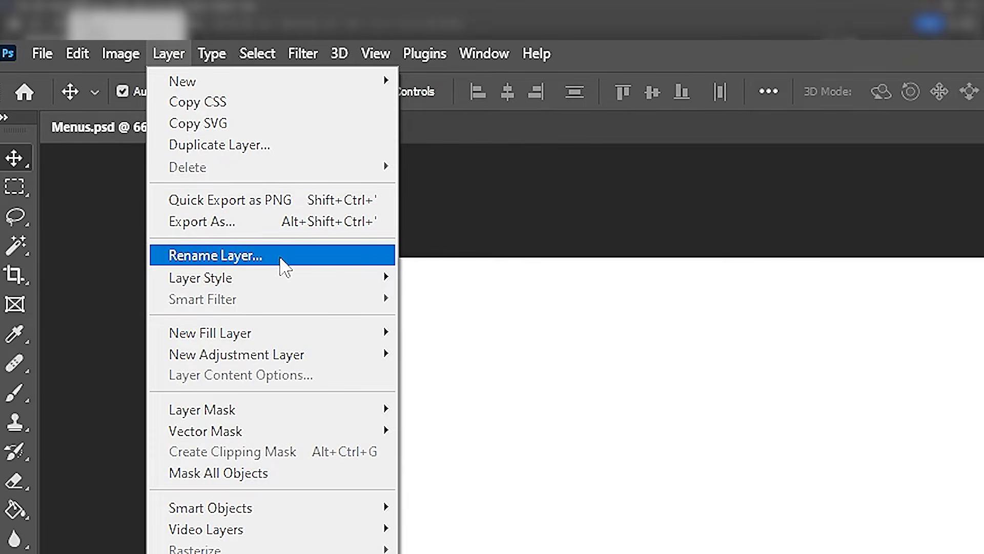
left_click(281, 259)
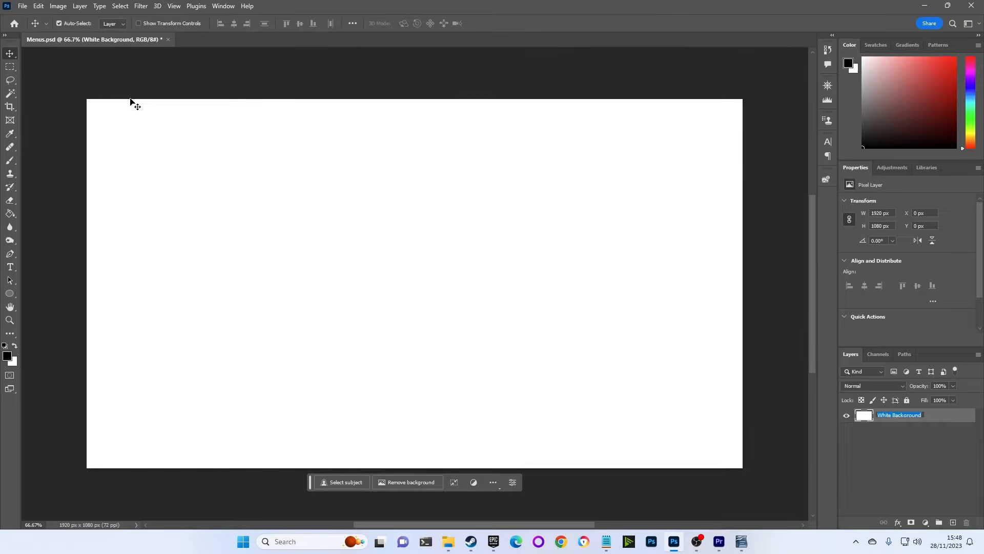
key("Return")
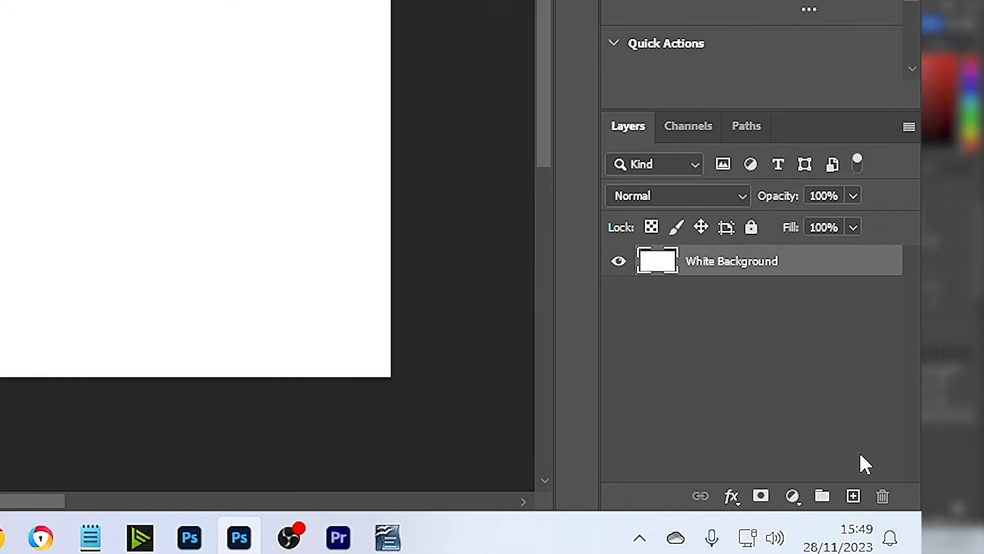
- Add a new layer above White Background and name it Green Drawing
left_click(853, 496)
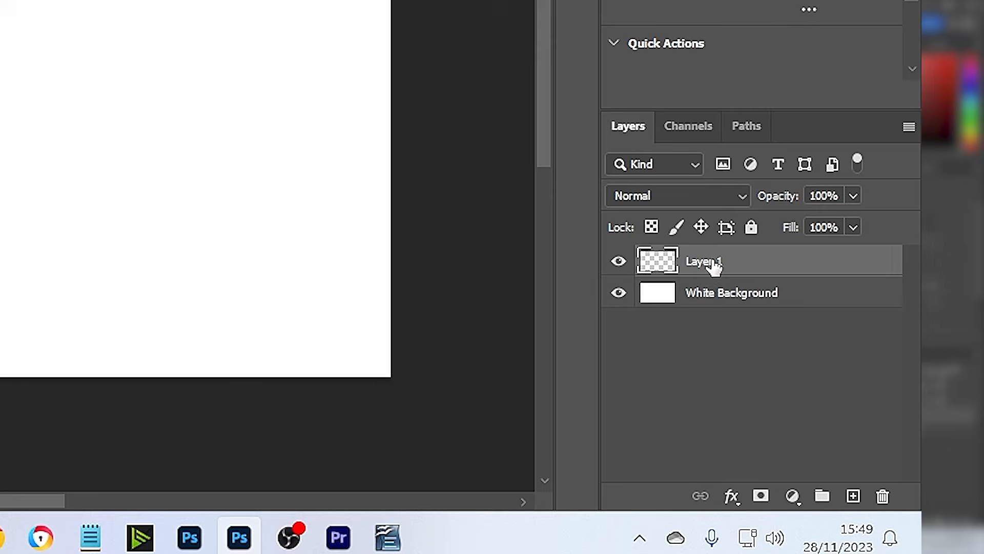
double_click(890, 415)
type("Gre")
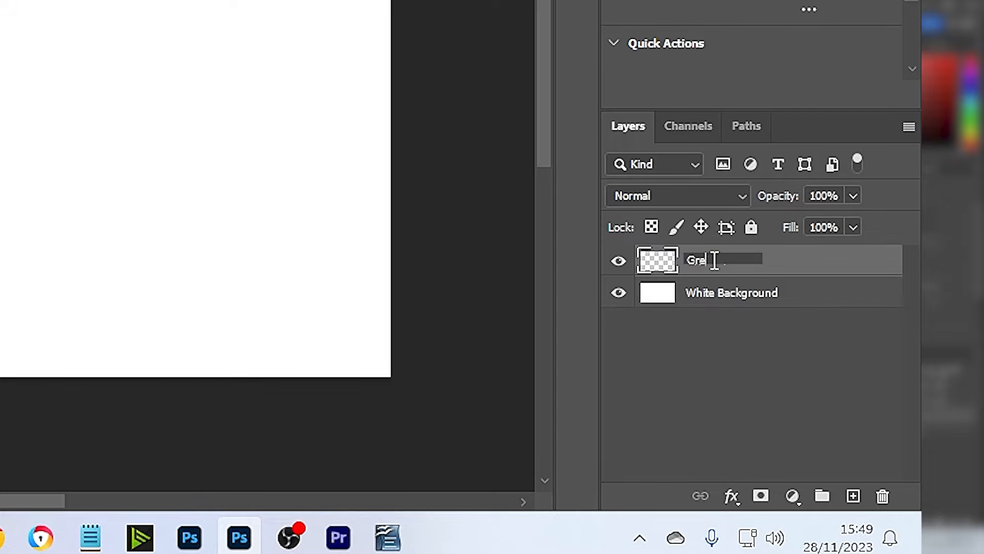
type("en Drawing")
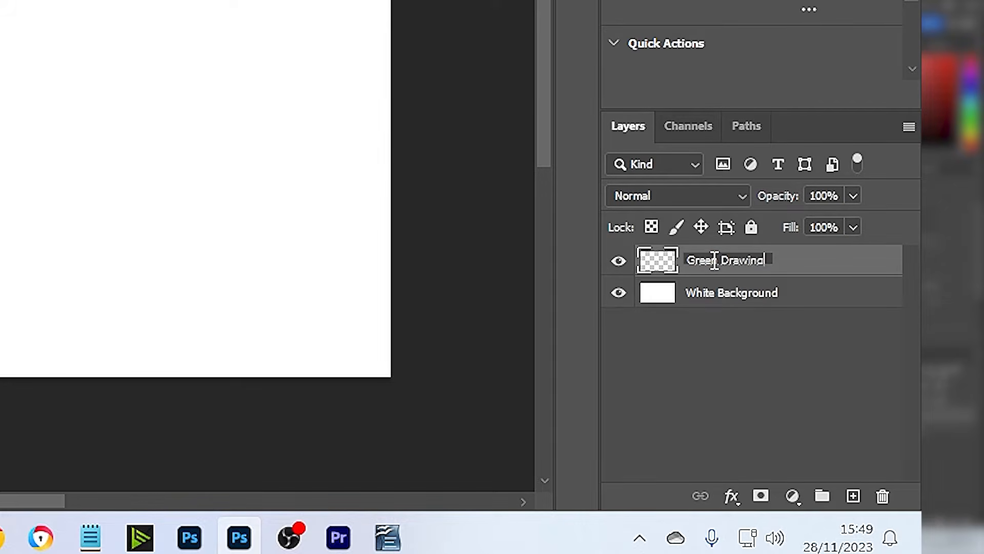
key("Return")
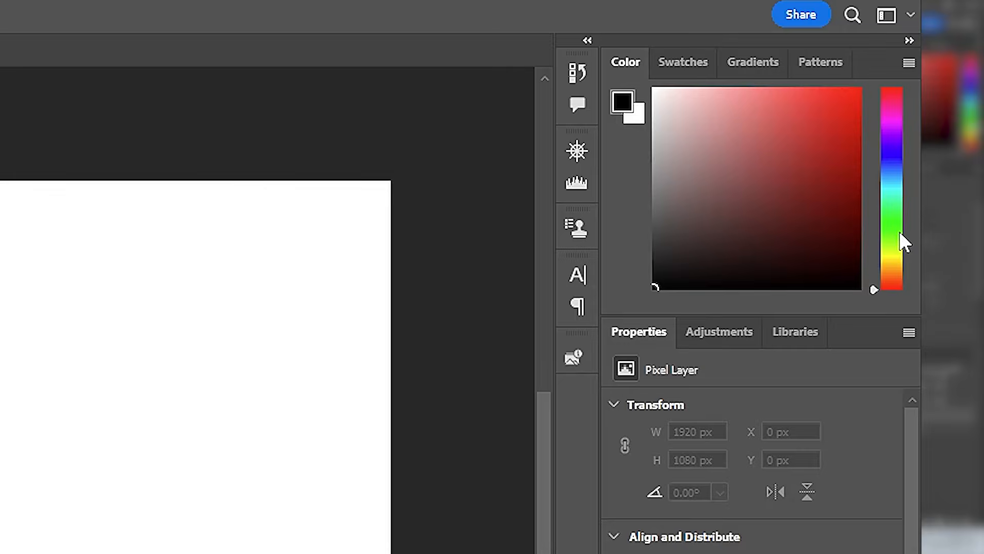
- Set the foreground color to bright green and make Green Drawing the active layer after briefly selecting White Background
left_click(971, 123)
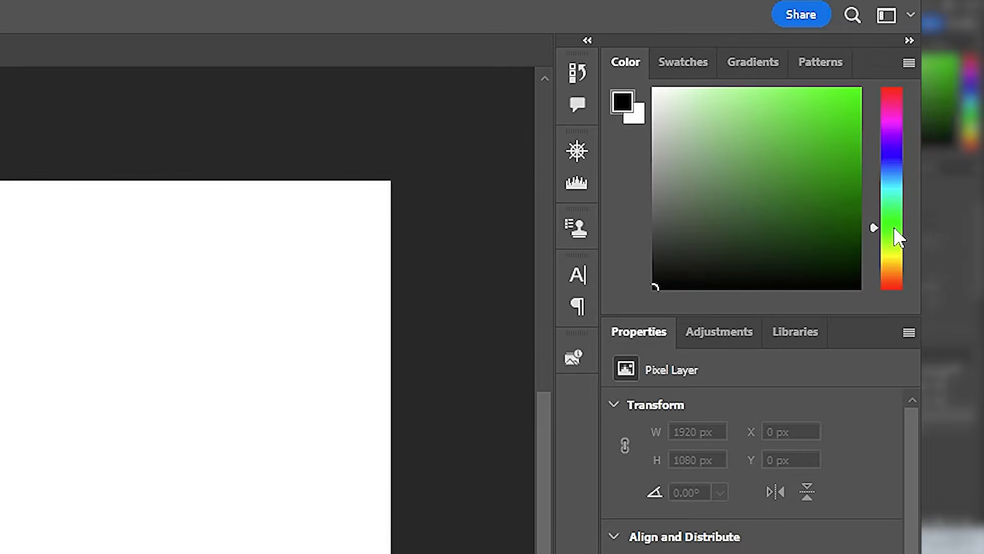
mouse_move(821, 226)
left_mouse_down()
mouse_move(851, 213)
mouse_move(883, 87)
left_mouse_up()
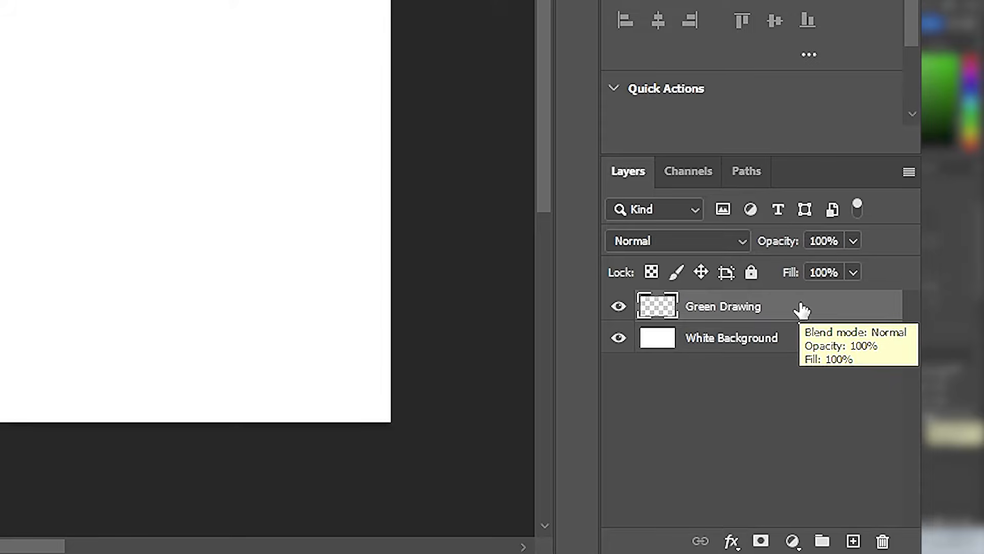
left_click(798, 346)
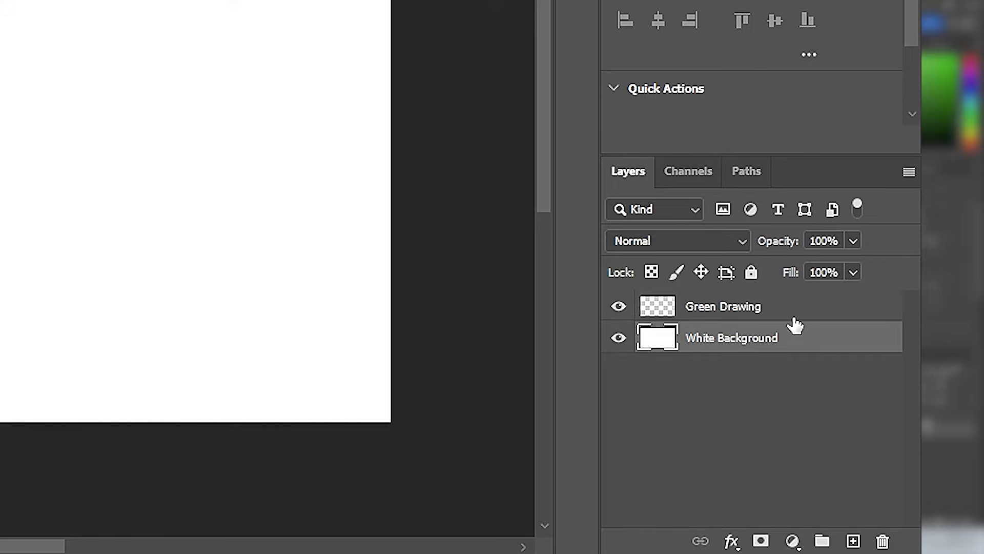
left_click(796, 313)
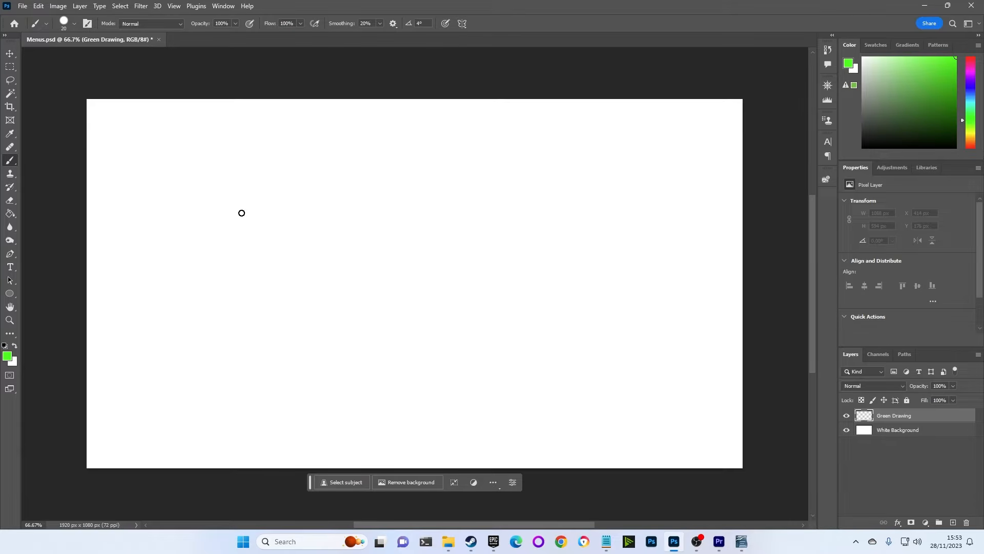
- Draw a green frog outline with the Brush, about 1030 px wide and 850 px high, including its head, legs, feet and belly
left_click(264, 201)
mouse_move(328, 157)
left_mouse_down()
mouse_move(336, 181)
mouse_move(404, 167)
mouse_move(488, 176)
left_mouse_up()
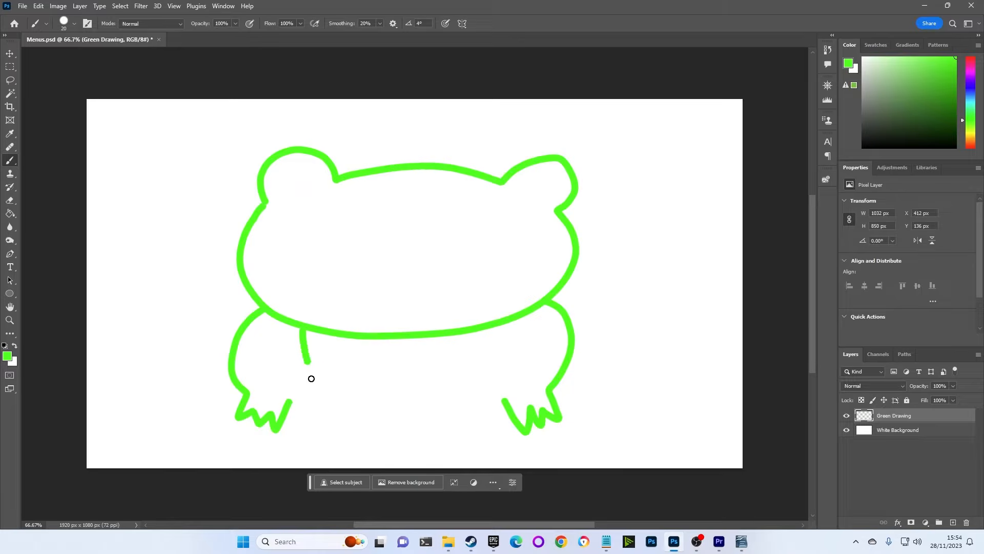
mouse_move(311, 378)
left_mouse_down()
mouse_move(318, 421)
mouse_move(327, 409)
mouse_move(333, 423)
mouse_move(343, 407)
mouse_move(356, 419)
mouse_move(360, 381)
left_mouse_up()
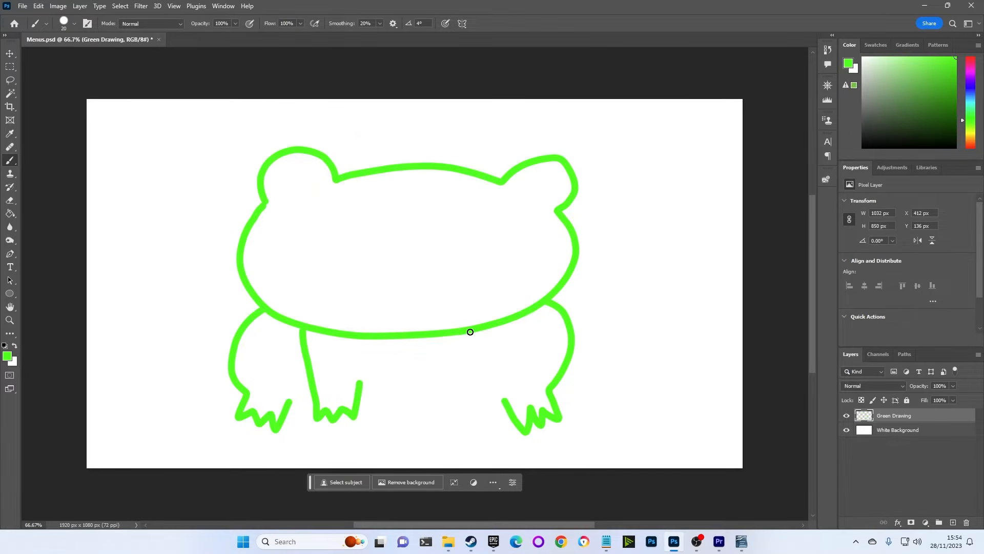
mouse_move(472, 332)
left_mouse_down()
mouse_move(447, 418)
mouse_move(438, 402)
mouse_move(438, 419)
mouse_move(430, 407)
mouse_move(424, 423)
mouse_move(411, 398)
left_mouse_up()
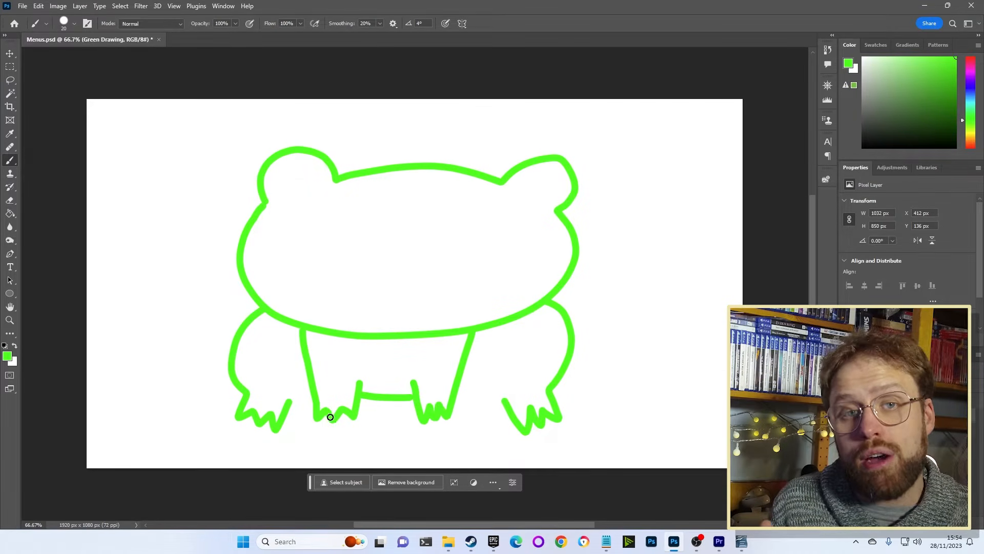
left_click_drag(290, 402, 317, 391)
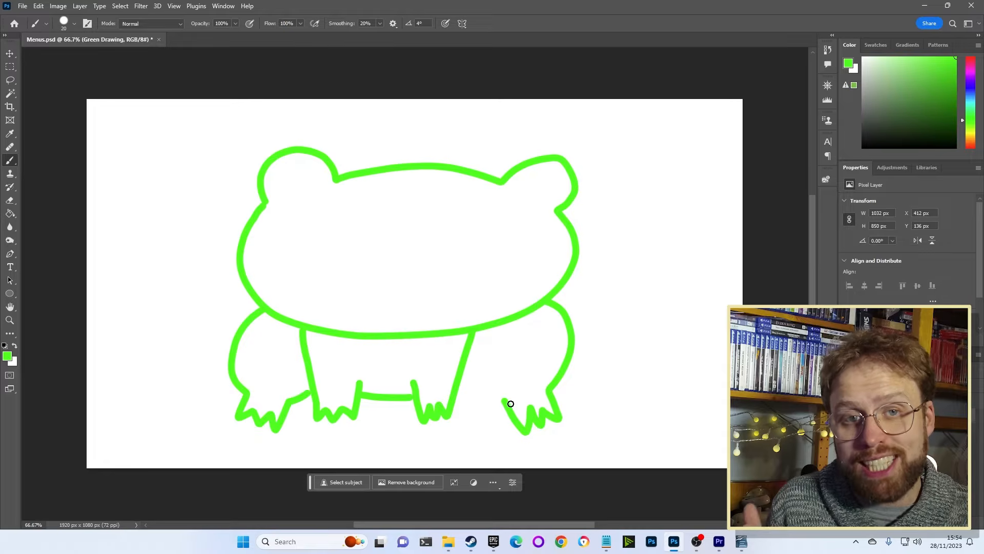
left_click_drag(506, 401, 461, 384)
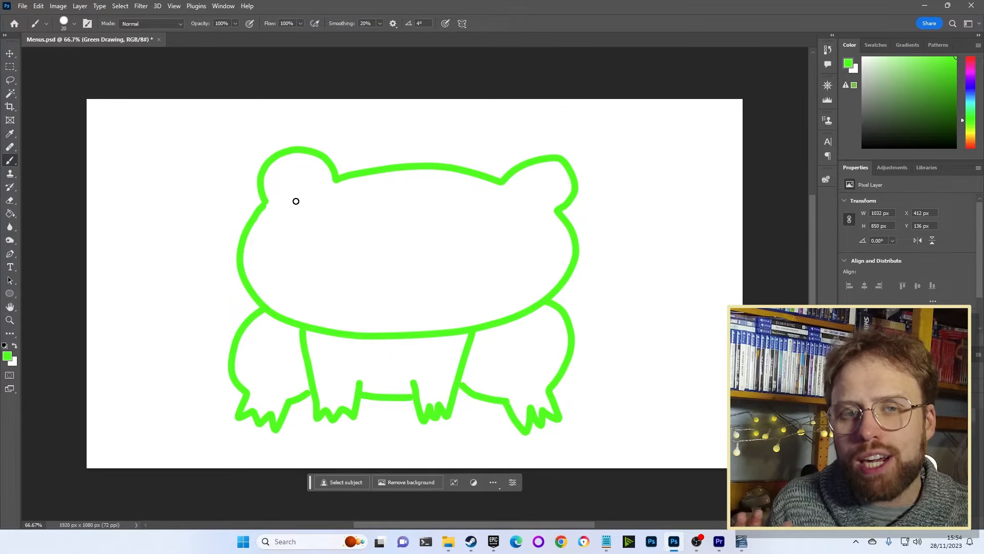
- Brush in the frog's face with two short pupil lines, a wide smile with curved corners and two nostril dots
left_click_drag(296, 165, 297, 191)
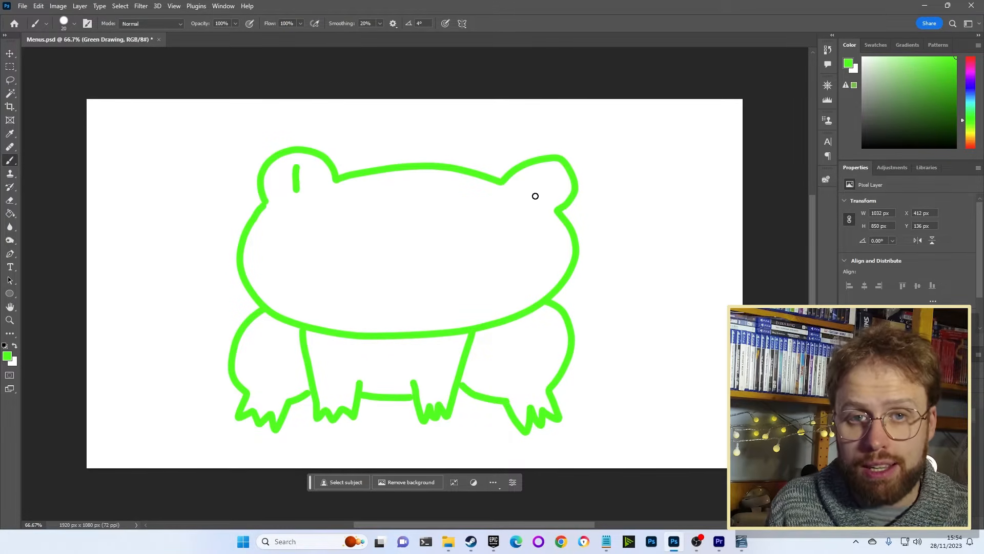
left_click_drag(534, 197, 544, 176)
left_click(290, 271)
mouse_move(290, 270)
left_mouse_down()
mouse_move(400, 295)
mouse_move(458, 287)
mouse_move(512, 281)
left_mouse_up()
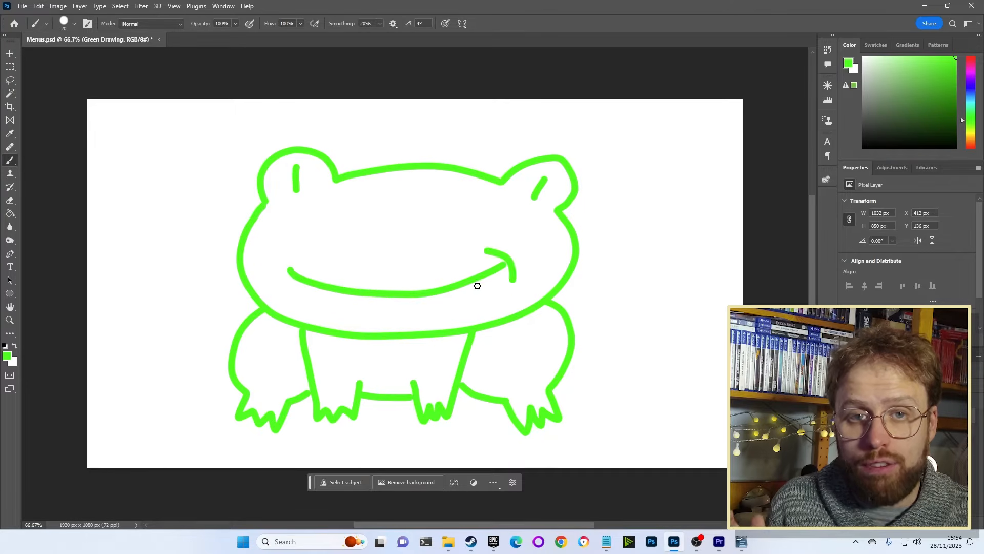
left_click_drag(300, 255, 283, 288)
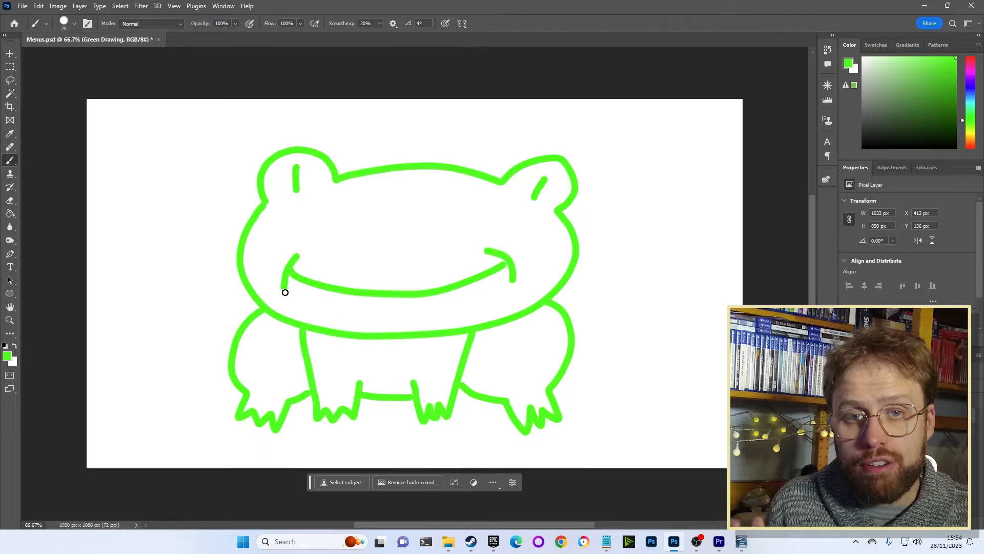
left_click(383, 228)
left_click(407, 228)
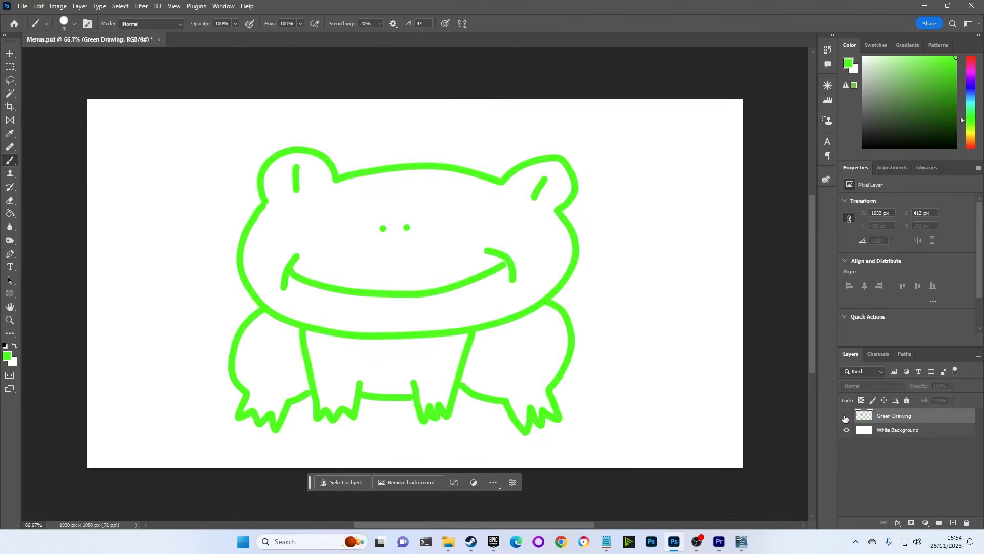
- Hide and show the Green Drawing layer, and request its deletion but decline the confirmation
left_click(618, 306)
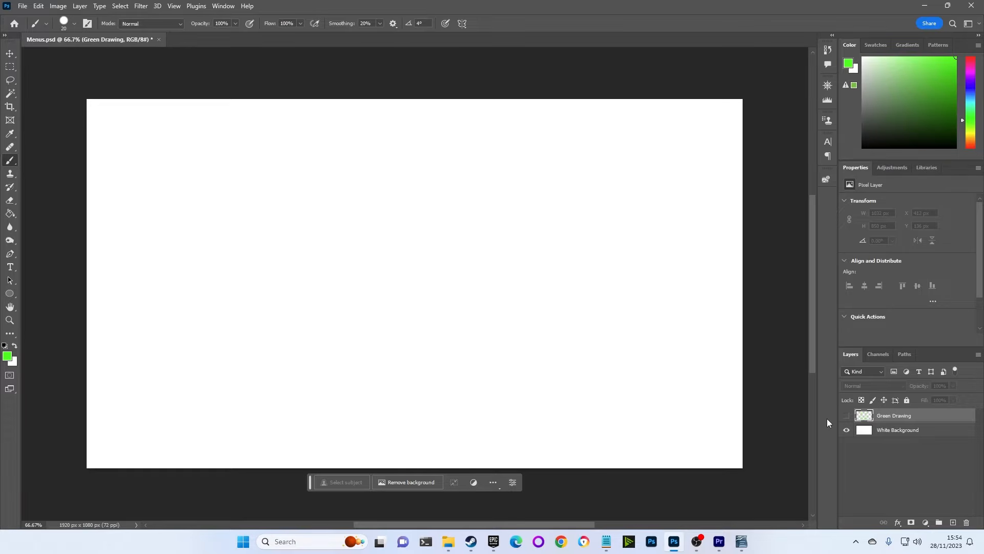
left_click(846, 416)
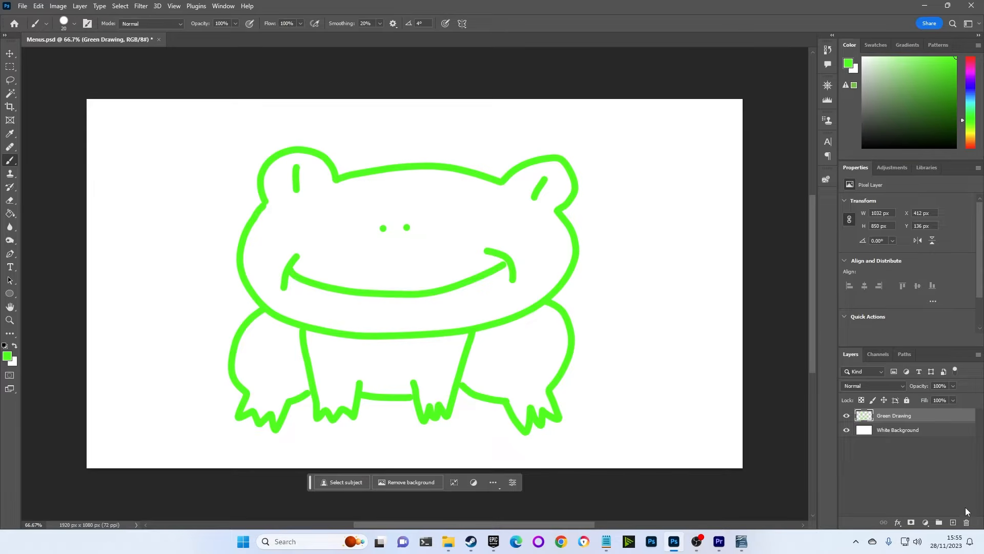
left_click(967, 522)
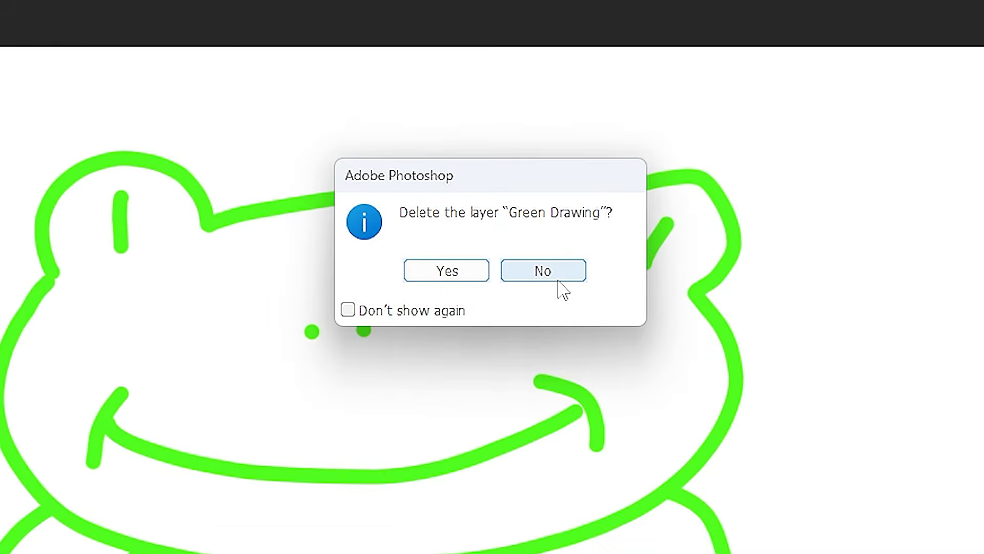
left_click(557, 273)
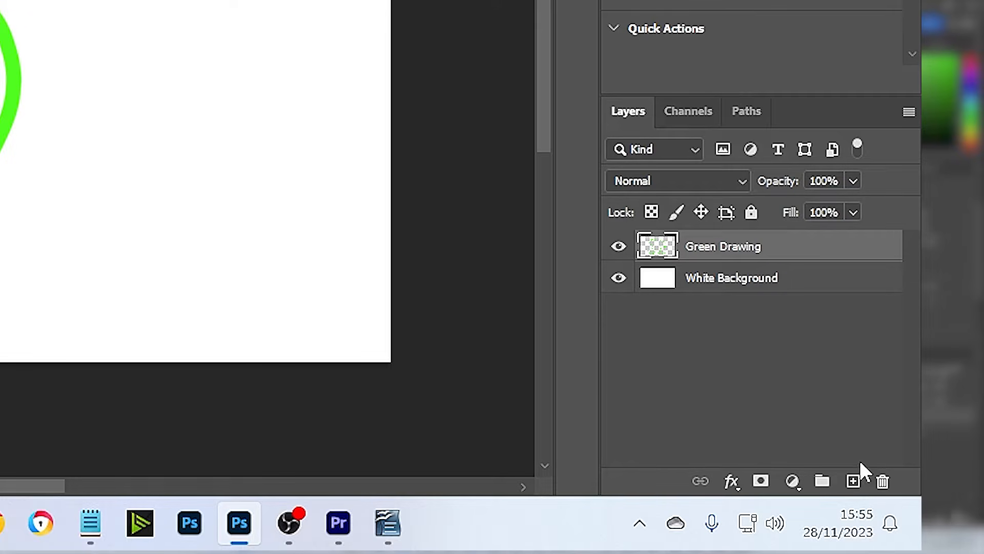
- Add a blank layer above Green Drawing and delete it again
left_click(953, 522)
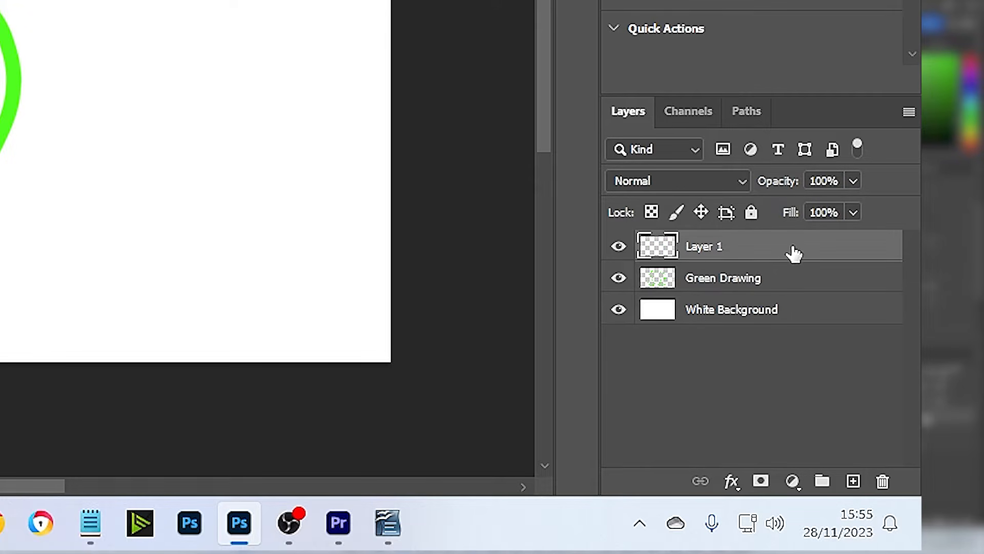
left_click(883, 481)
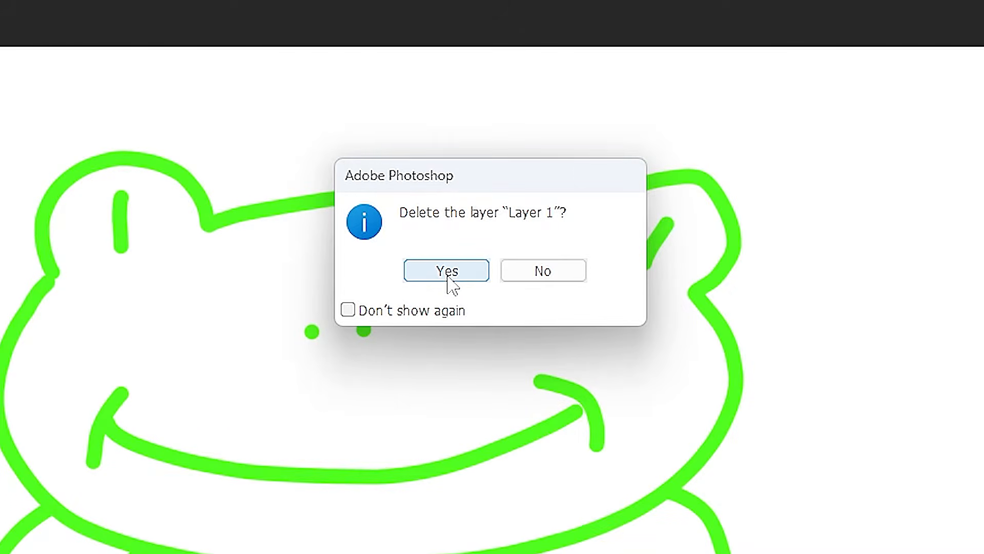
left_click(447, 276)
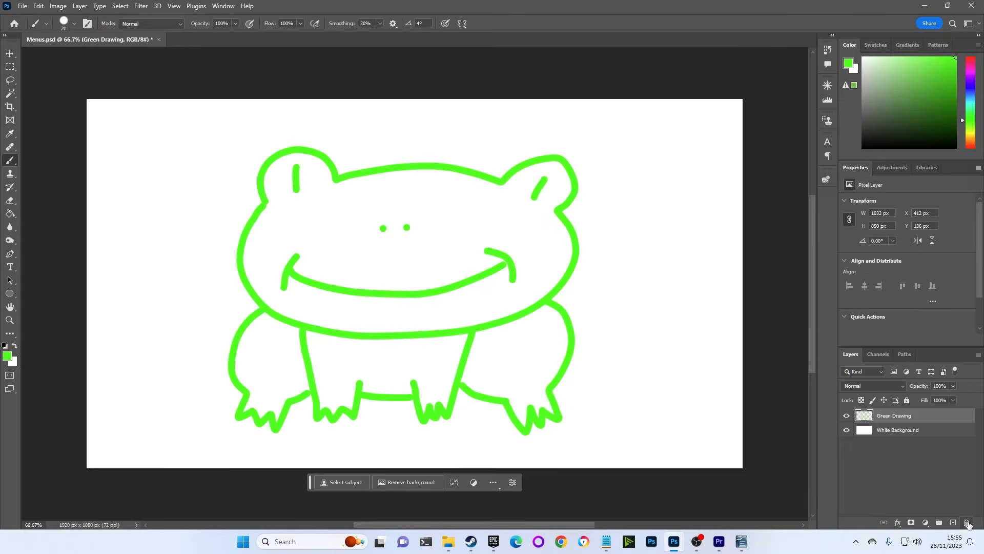
- Delete the Green Drawing layer and undo the deletion
left_click(959, 521)
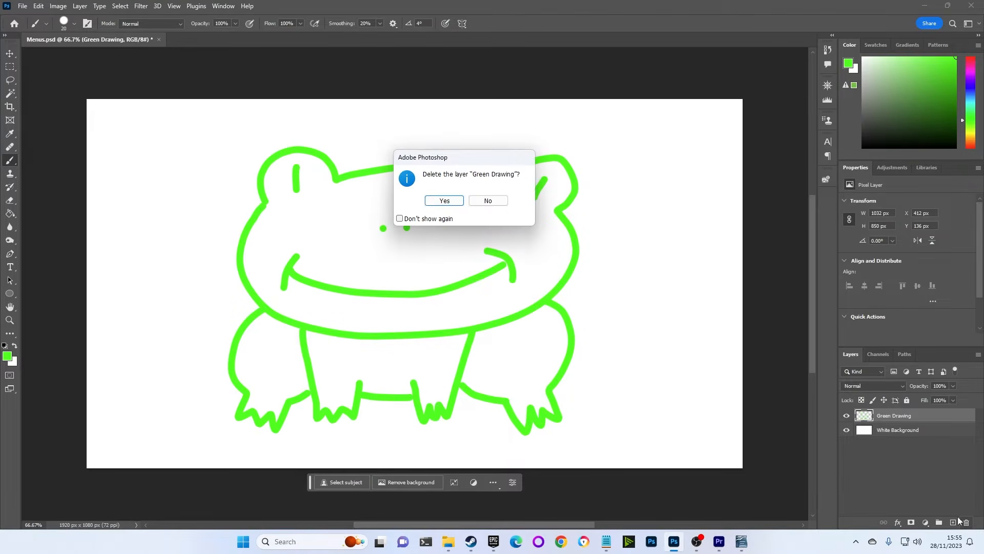
left_click(435, 201)
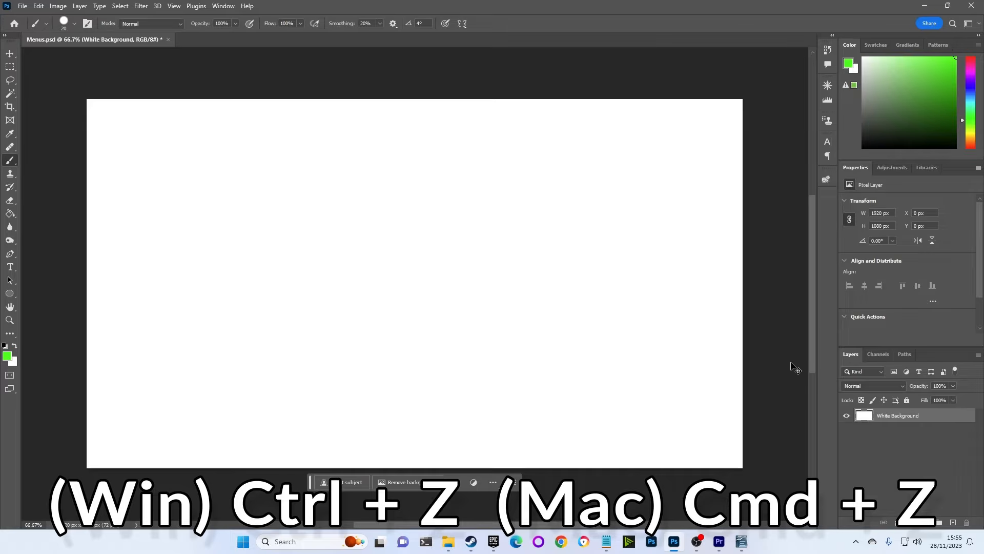
key("ctrl+z")
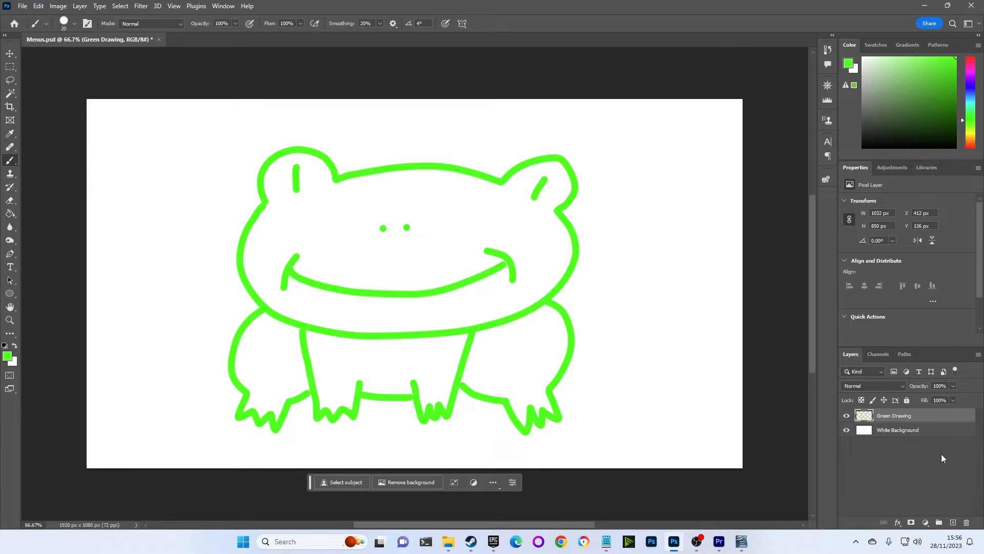
- Add a new layer above Green Drawing and name it Lily Pad
left_click(953, 522)
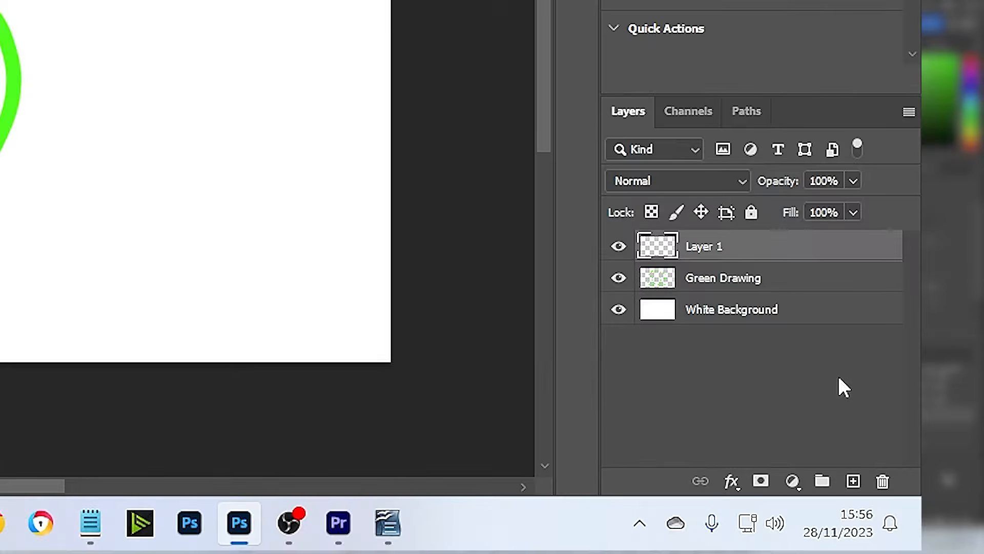
double_click(882, 415)
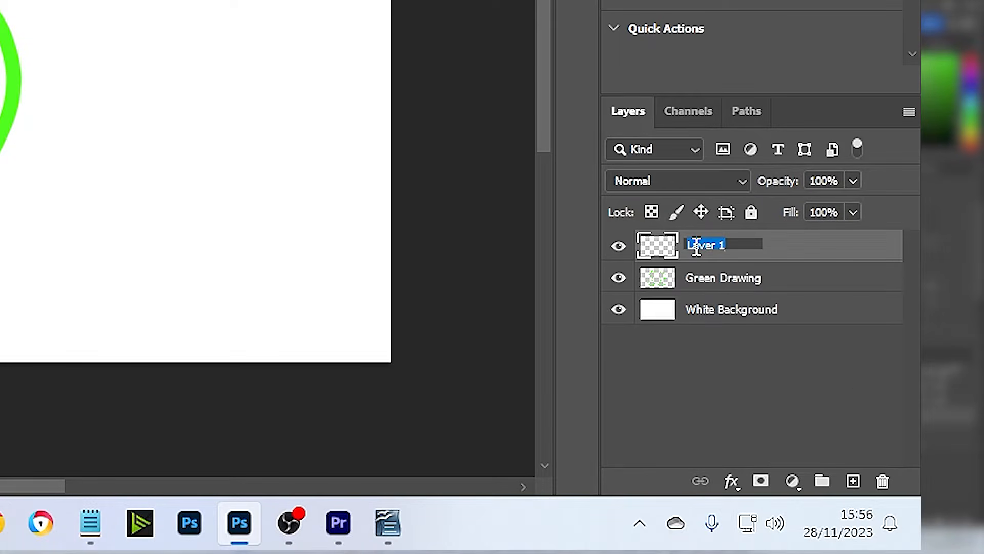
type("Lily Pa")
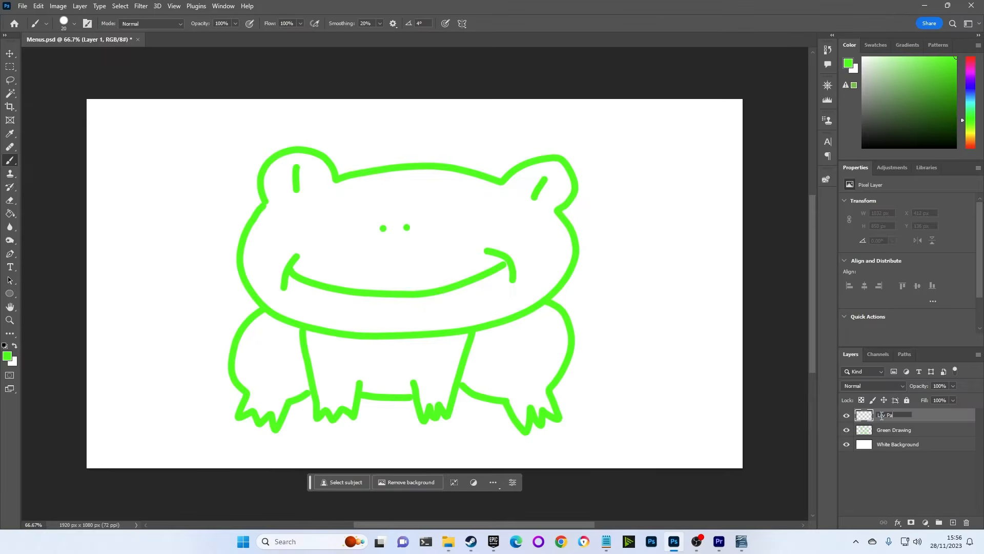
type("d")
key("Return")
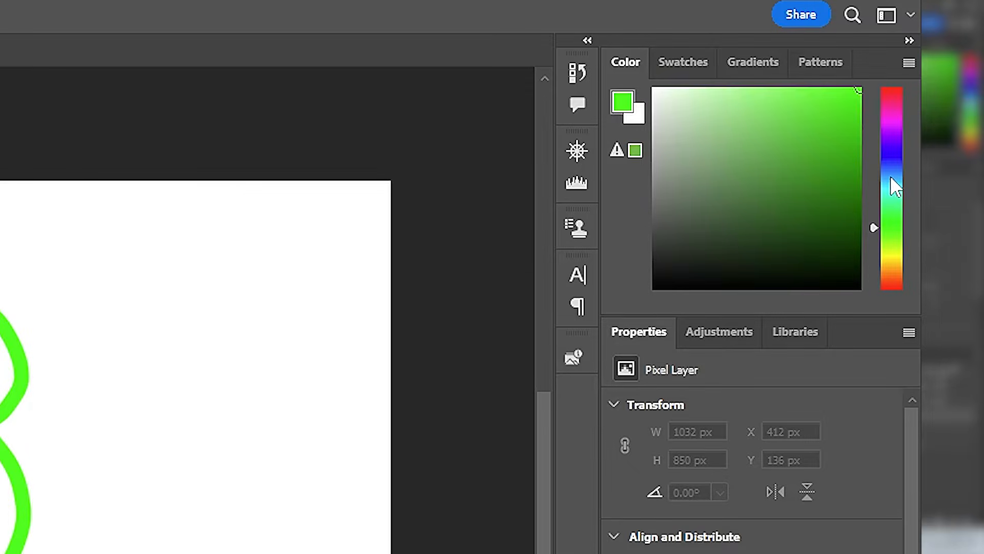
- Set the foreground color to blue and draw a notched lily pad outline about 1390 by 450 px around the frog's legs
left_click_drag(891, 177, 898, 152)
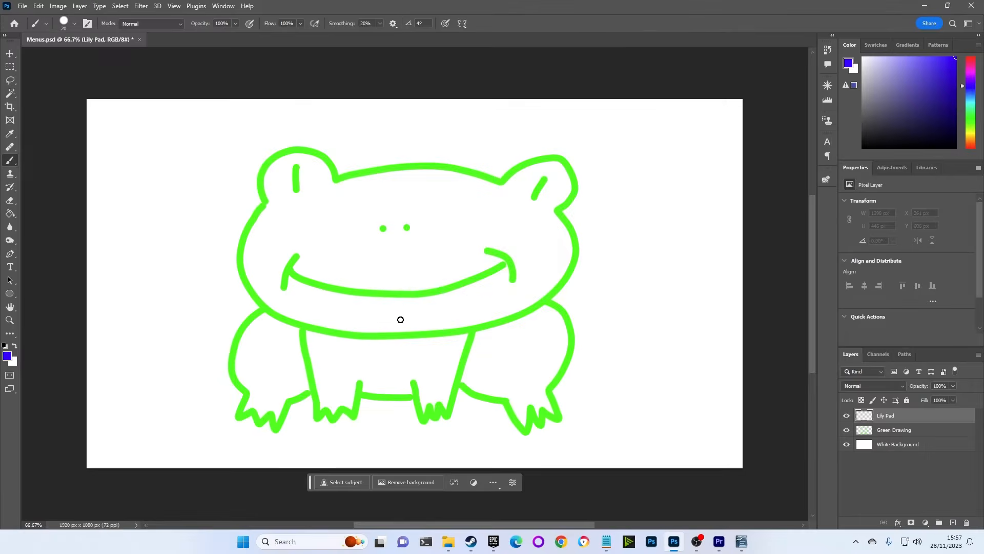
mouse_move(398, 320)
left_mouse_down()
mouse_move(217, 343)
mouse_move(183, 372)
mouse_move(179, 409)
mouse_move(203, 433)
mouse_move(246, 450)
mouse_move(488, 462)
mouse_move(570, 449)
mouse_move(644, 404)
mouse_move(572, 390)
mouse_move(649, 361)
mouse_move(634, 352)
mouse_move(530, 325)
mouse_move(391, 318)
left_mouse_up()
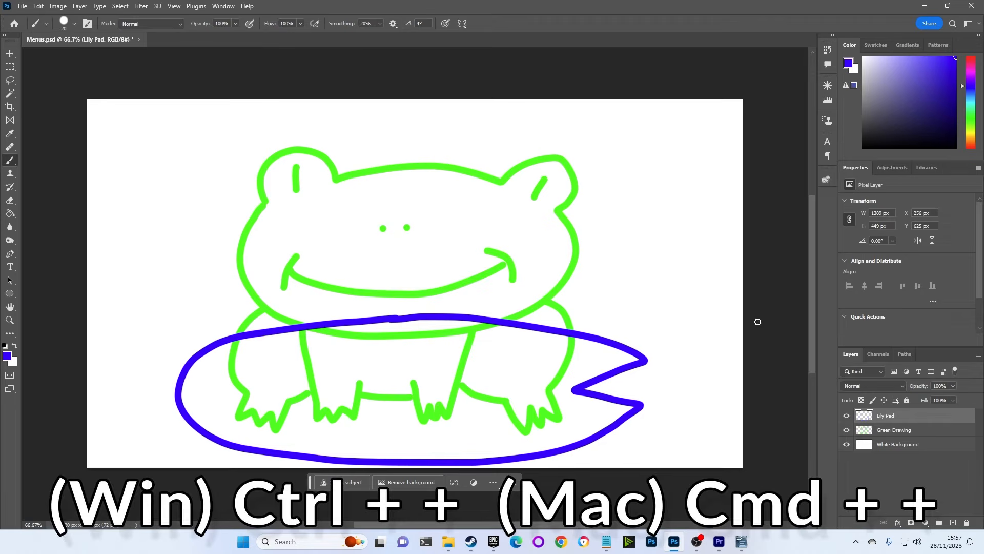
- Zoom the canvas in to 200% and pan around the frog's mouth and the blue outline
key("ctrl+plus")
key("ctrl+plus")
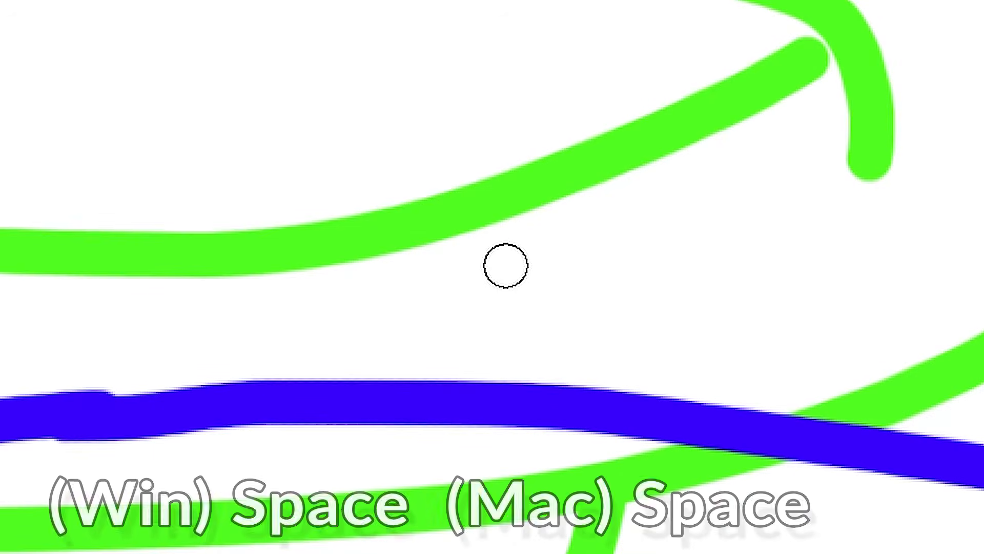
key("space")
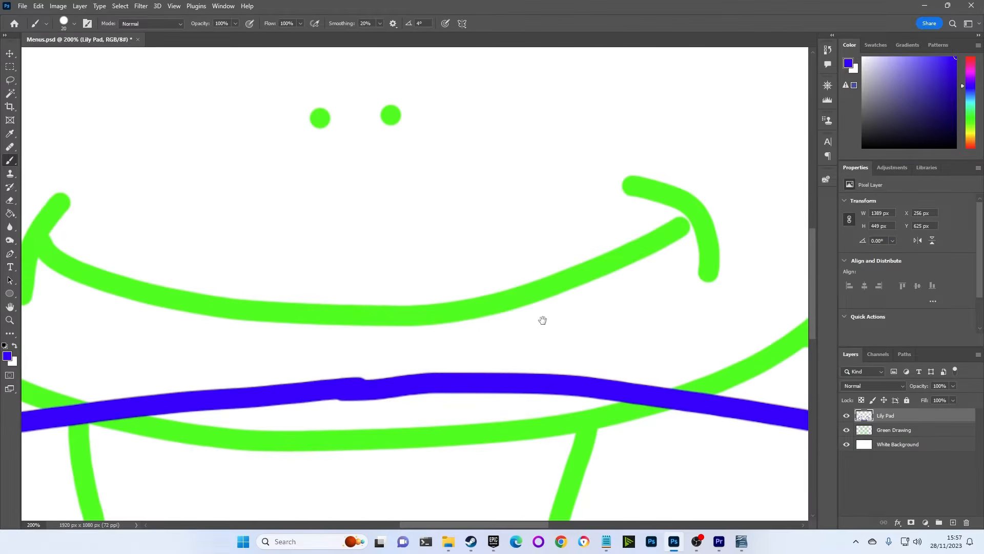
- Move the Lily Pad layer below Green Drawing, try it beneath White Background, and return it between the two
mouse_move(542, 321)
left_mouse_down()
mouse_move(384, 278)
mouse_move(292, 268)
mouse_move(262, 246)
mouse_move(264, 224)
left_mouse_up()
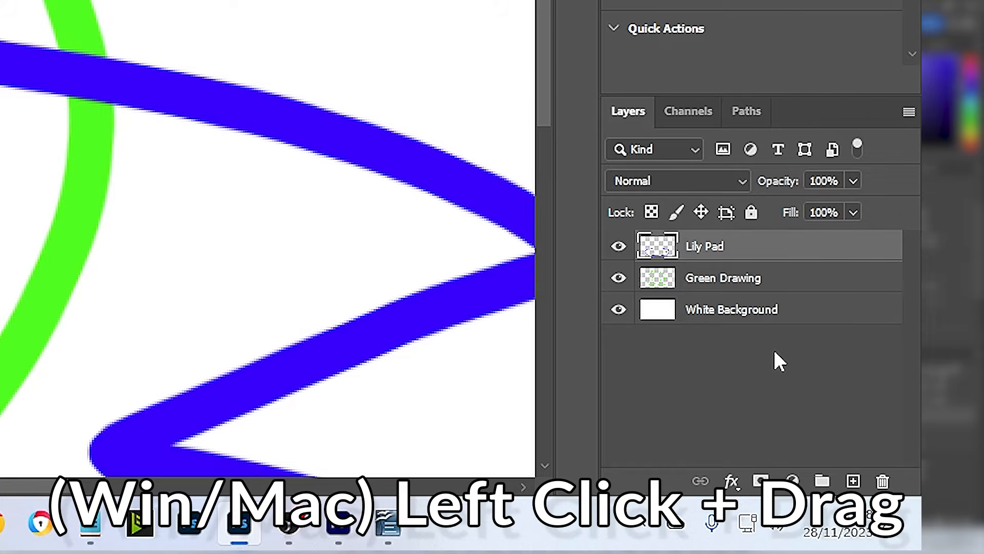
left_click_drag(763, 253, 773, 289)
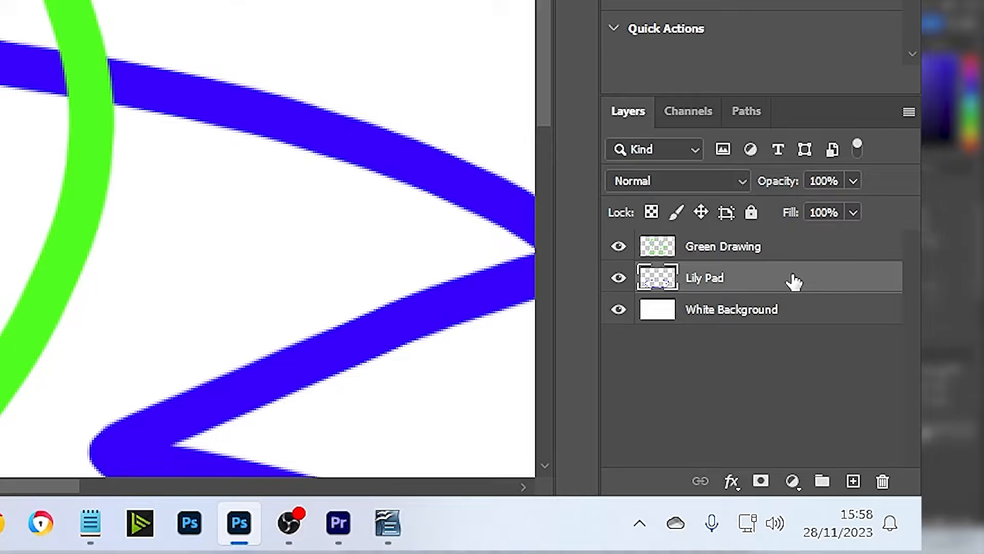
left_click_drag(796, 281, 804, 314)
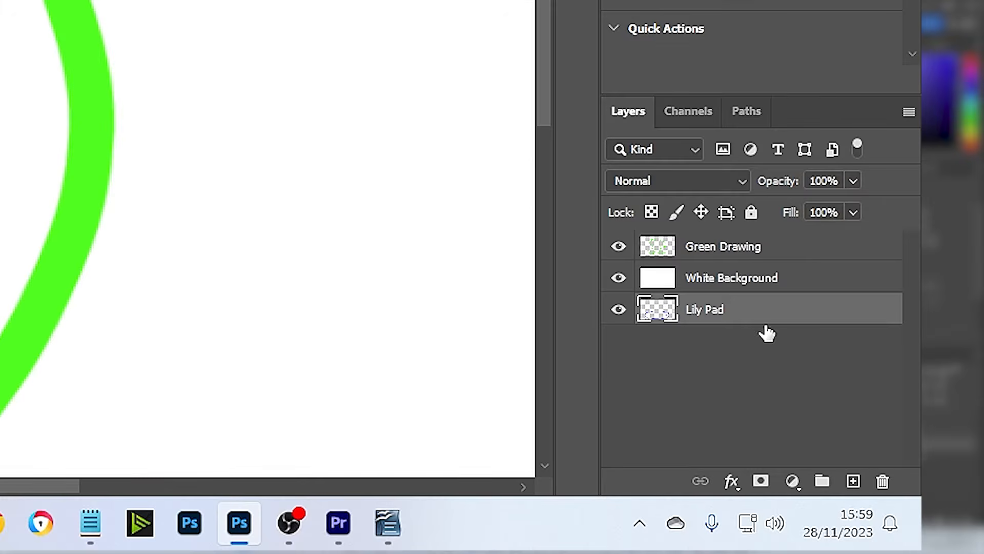
left_click_drag(772, 317, 799, 264)
- Make Green Drawing, White Background and finally Lily Pad the active layer, and fit the whole canvas in the view
left_click(798, 251)
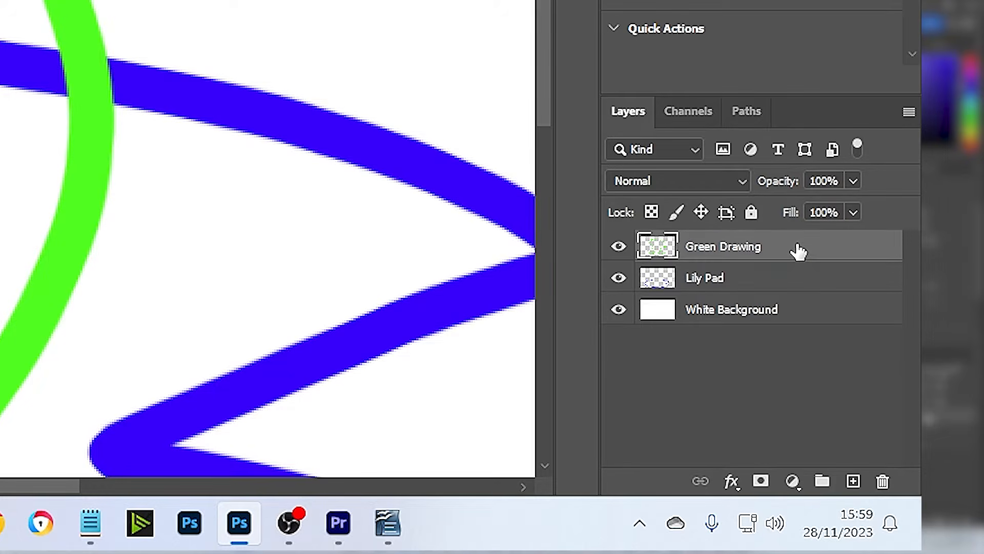
left_click(812, 323)
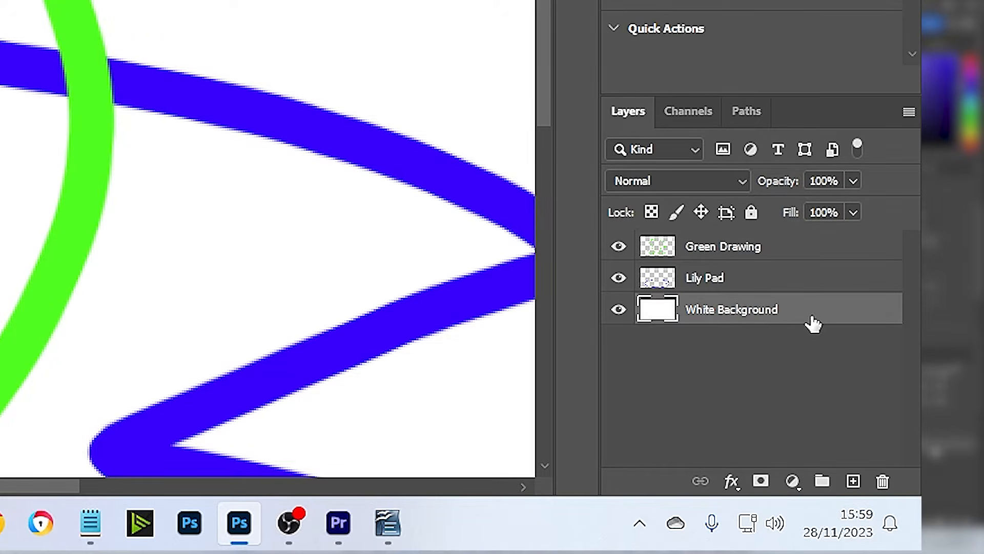
left_click(817, 279)
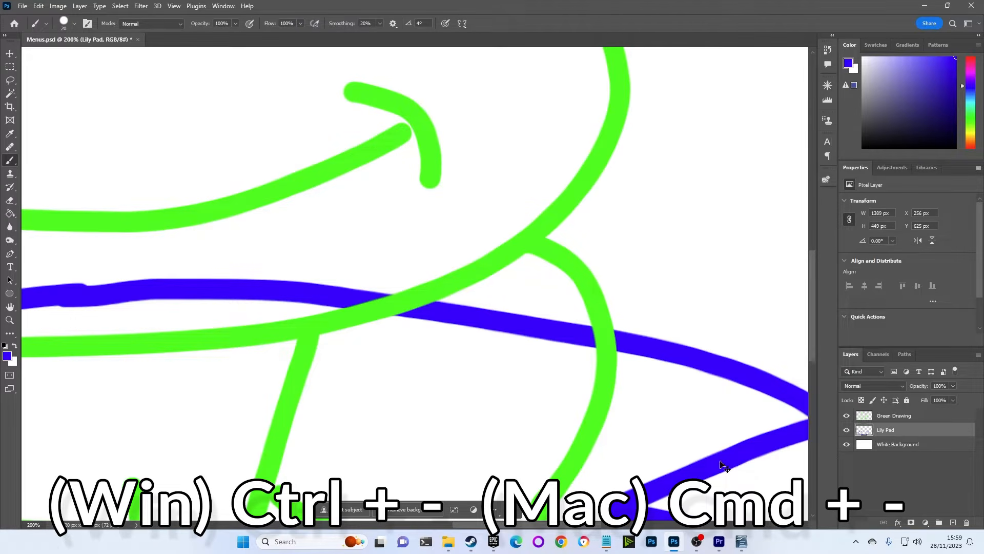
key("ctrl+minus")
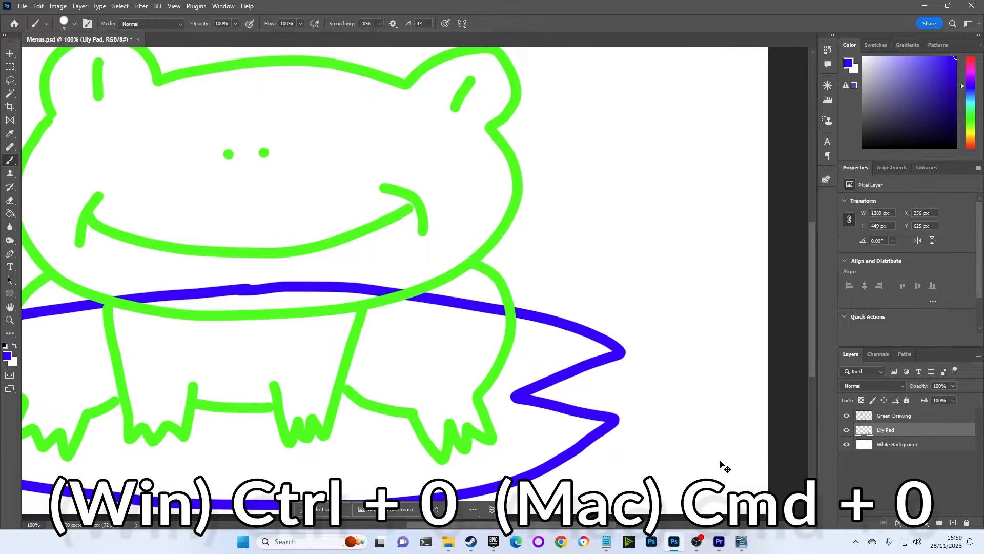
key("ctrl+0")
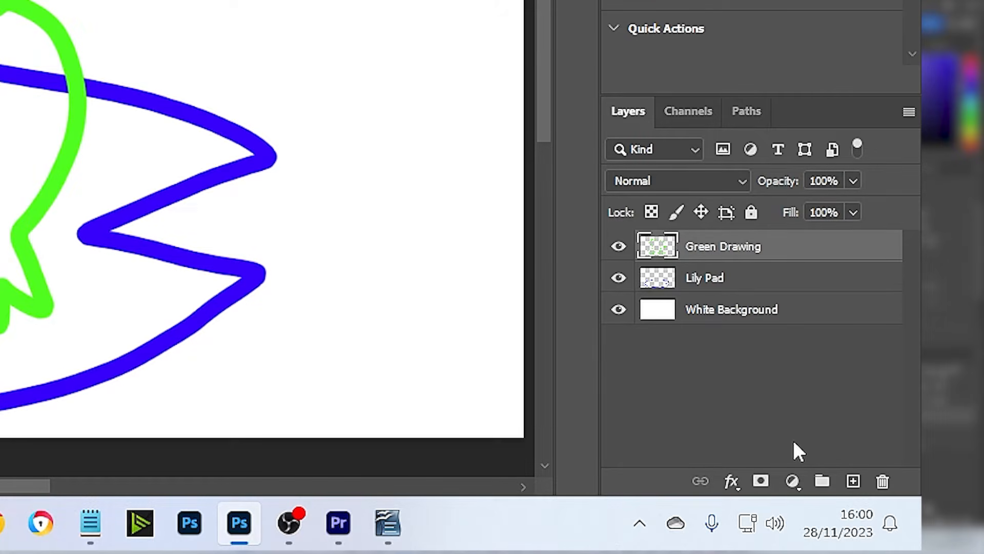
- Add a Hue/Saturation adjustment layer above Green Drawing, test several hue shifts, and leave the hue at -4
left_click(793, 481)
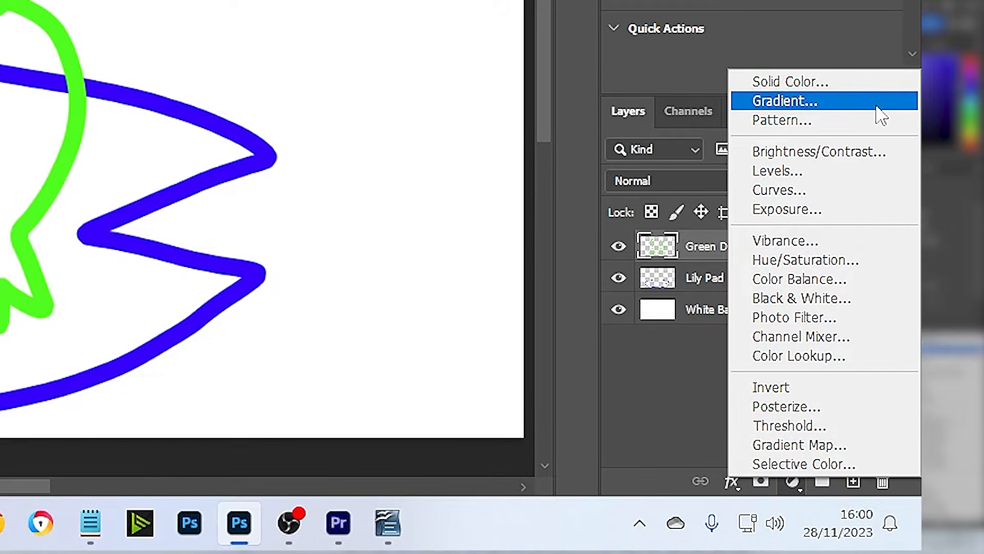
left_click(880, 262)
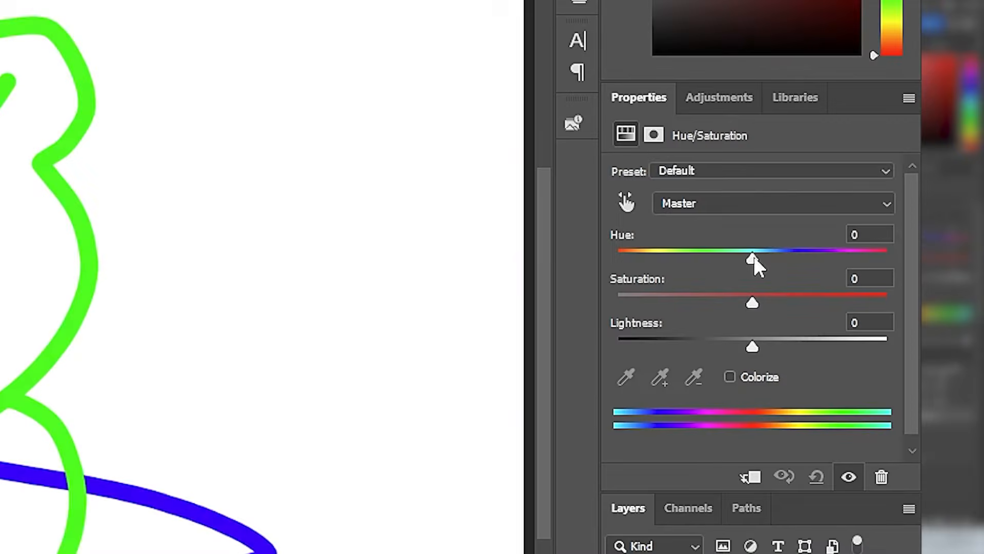
left_click_drag(905, 238, 965, 238)
left_click_drag(881, 256, 794, 256)
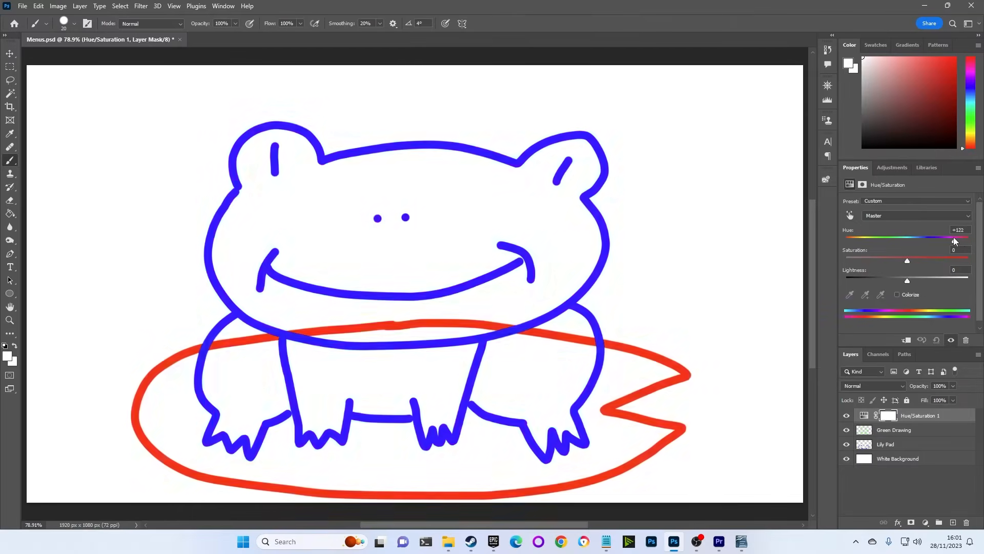
left_click_drag(926, 237, 903, 237)
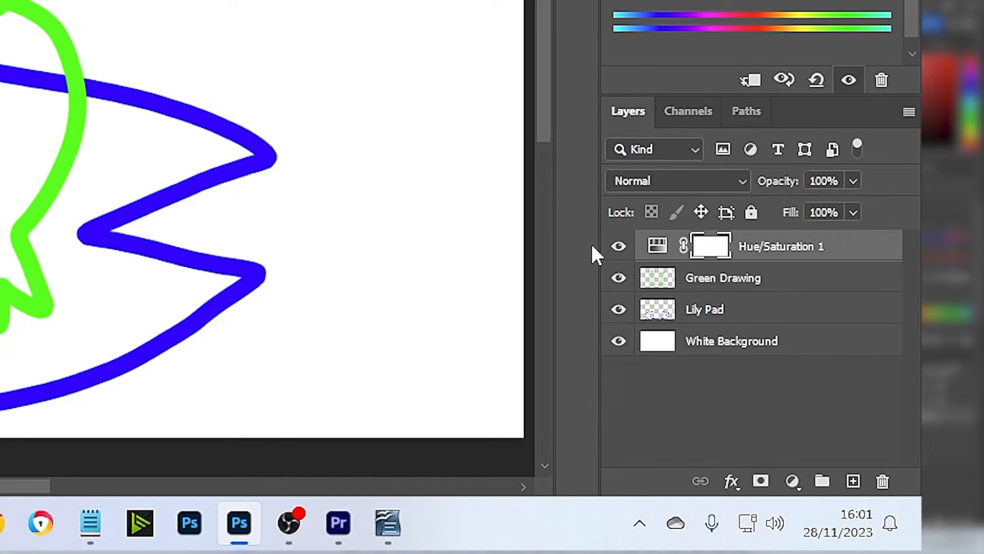
- Move Lily Pad above the Hue/Saturation adjustment layer and lower the adjustment's hue until the frog turns pink
left_click_drag(774, 318, 800, 244)
left_click(671, 281)
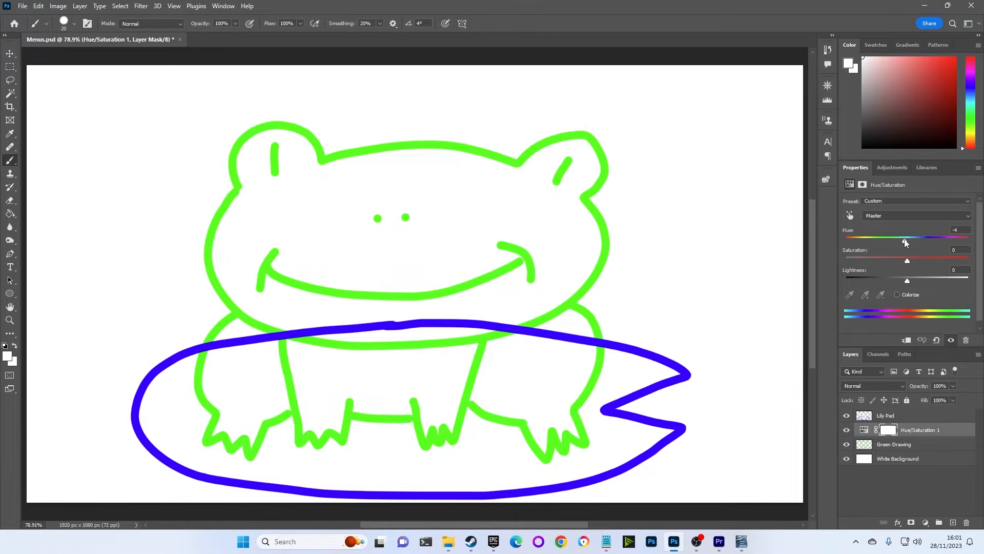
left_click_drag(905, 242, 857, 241)
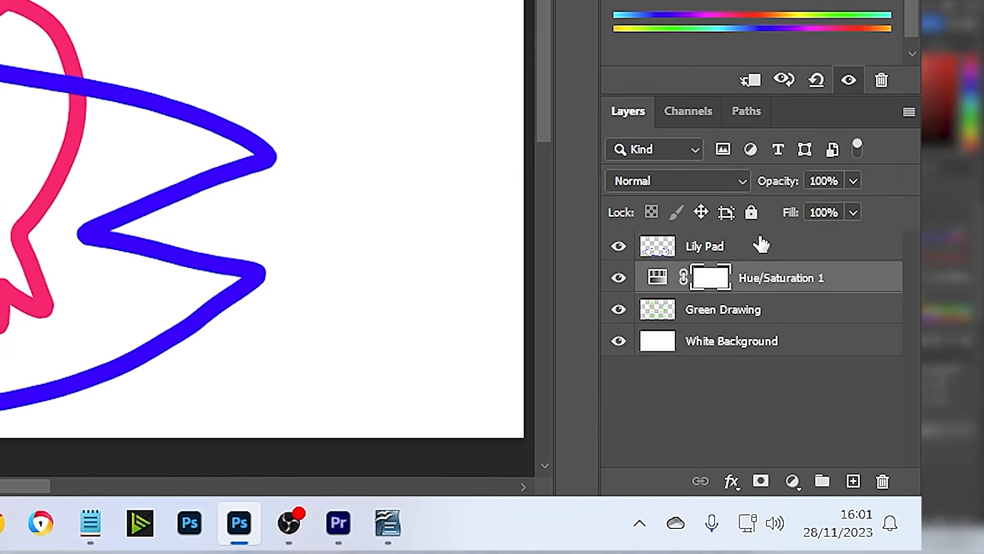
- Move Lily Pad below Green Drawing and clip the Hue/Saturation 1 adjustment to the Green Drawing layer
left_click_drag(761, 245, 764, 321)
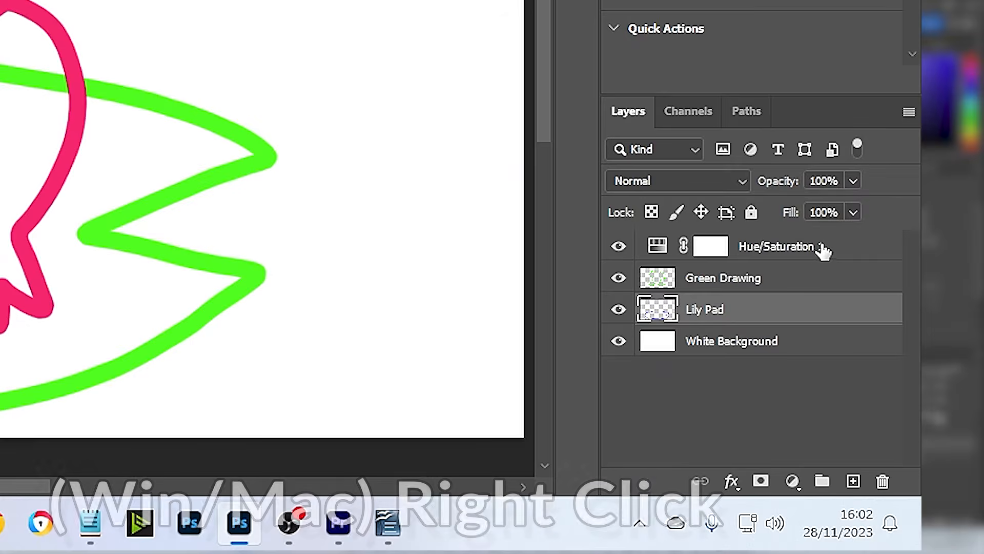
right_click(804, 244)
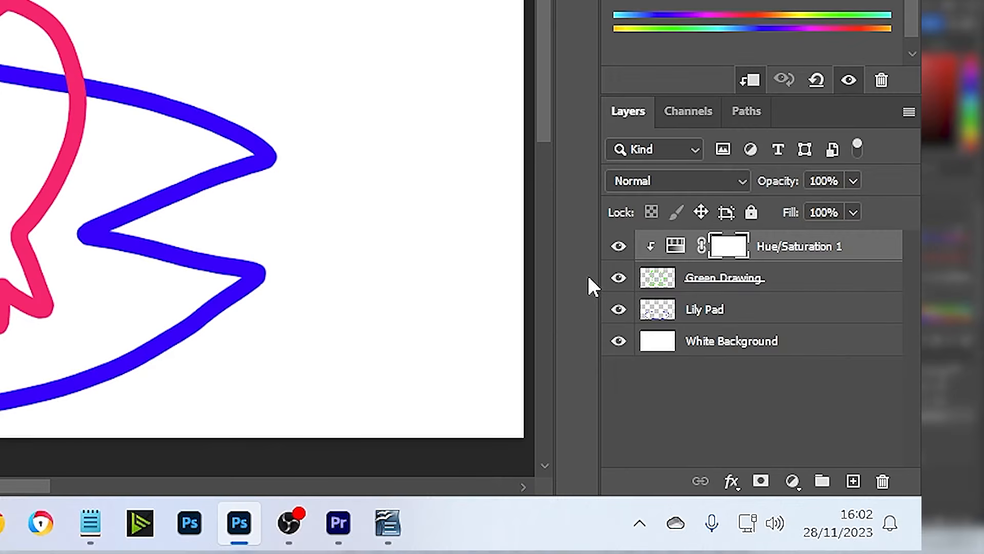
- Release the Hue/Saturation 1 layer's clipping mask and try creating it again on Green Drawing
right_click(925, 416)
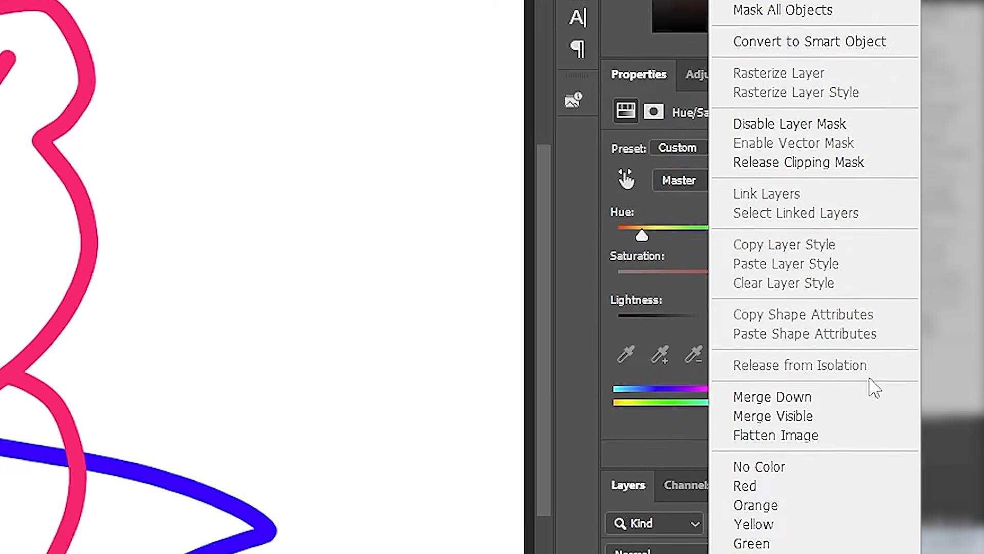
left_click(881, 251)
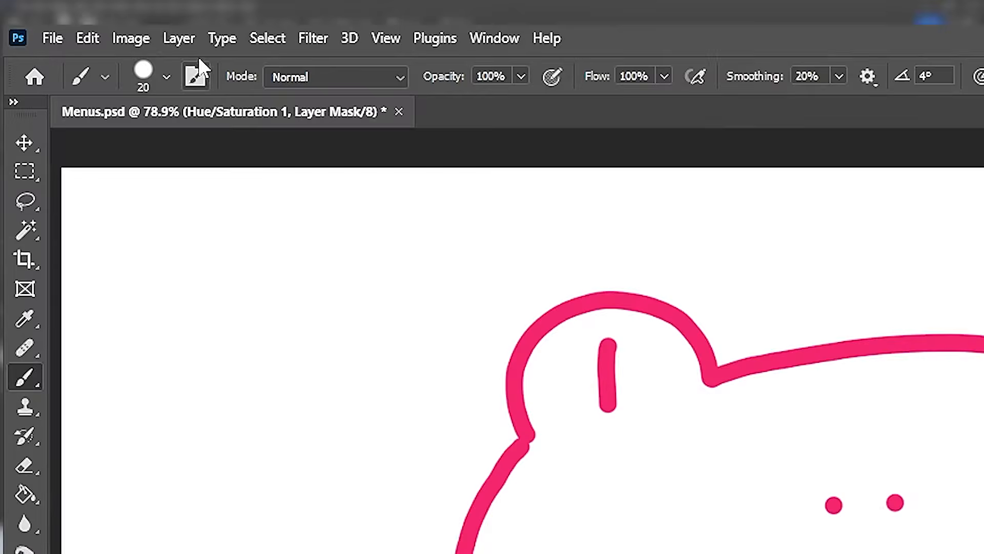
left_click(80, 7)
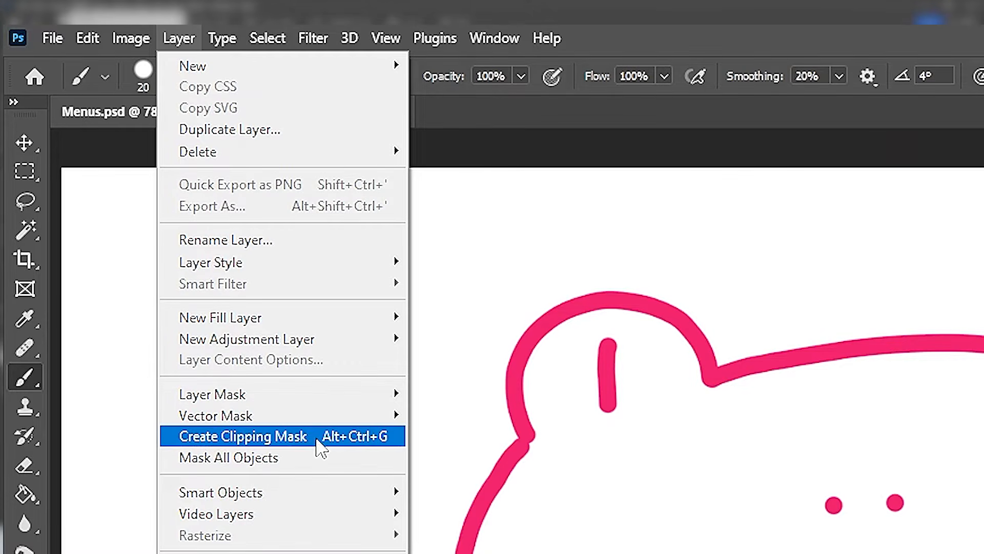
left_click(317, 440)
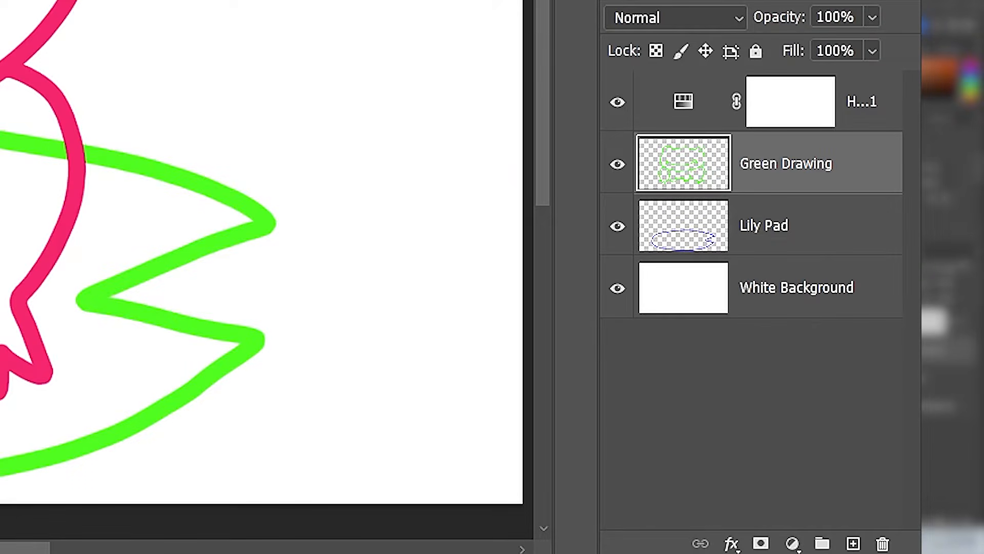
- Select the range of layers from White Background to Green Drawing and clear the layer selection
left_click(711, 397)
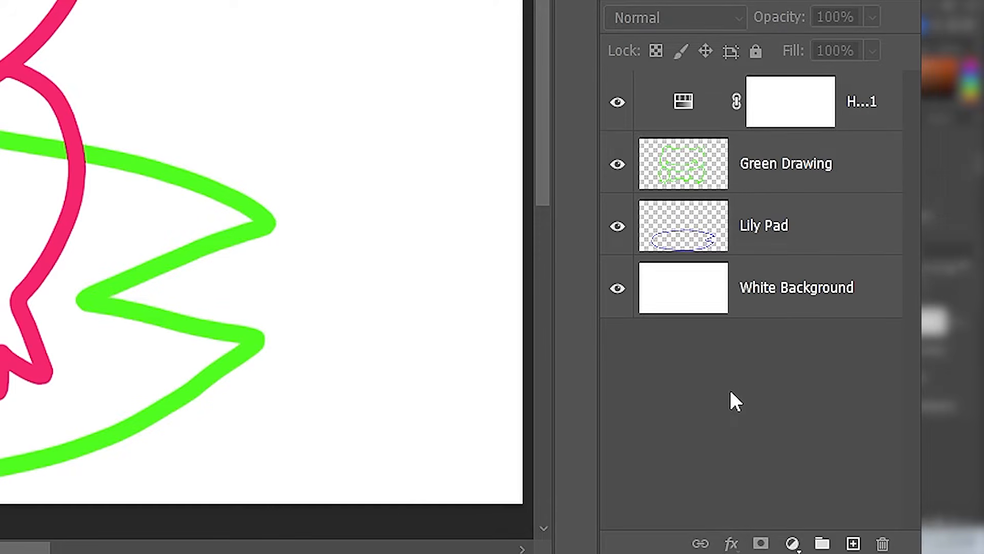
left_click(804, 300, "shift")
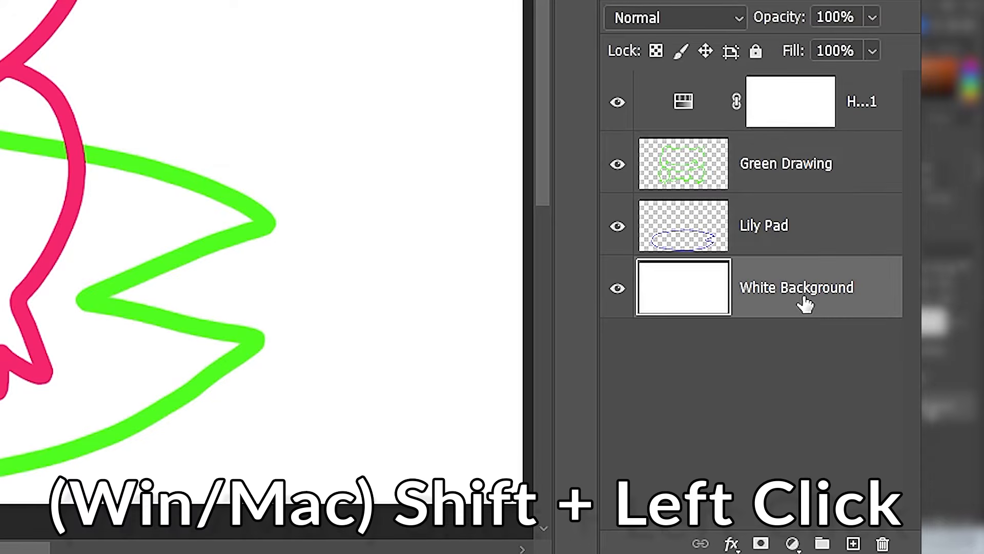
left_click(868, 170, "shift")
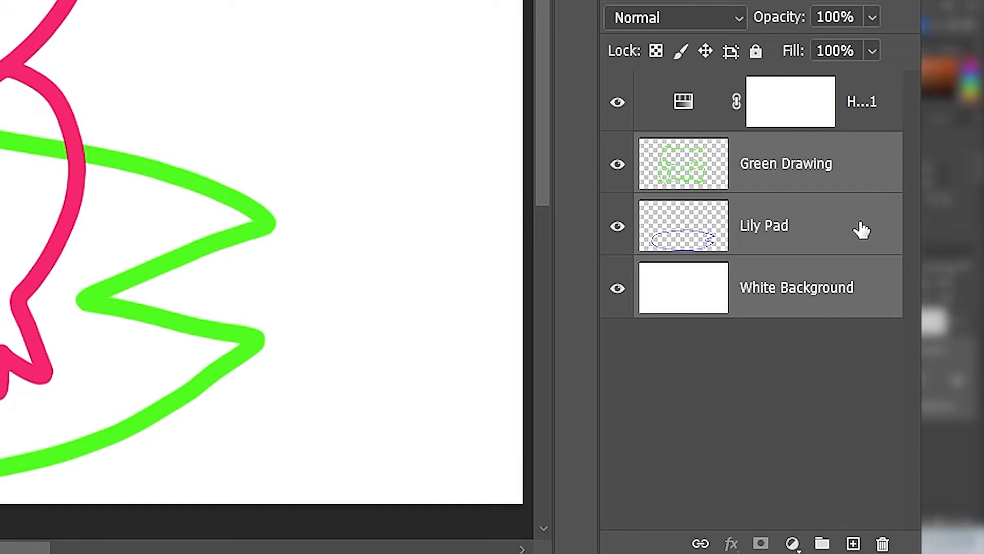
left_click(789, 468)
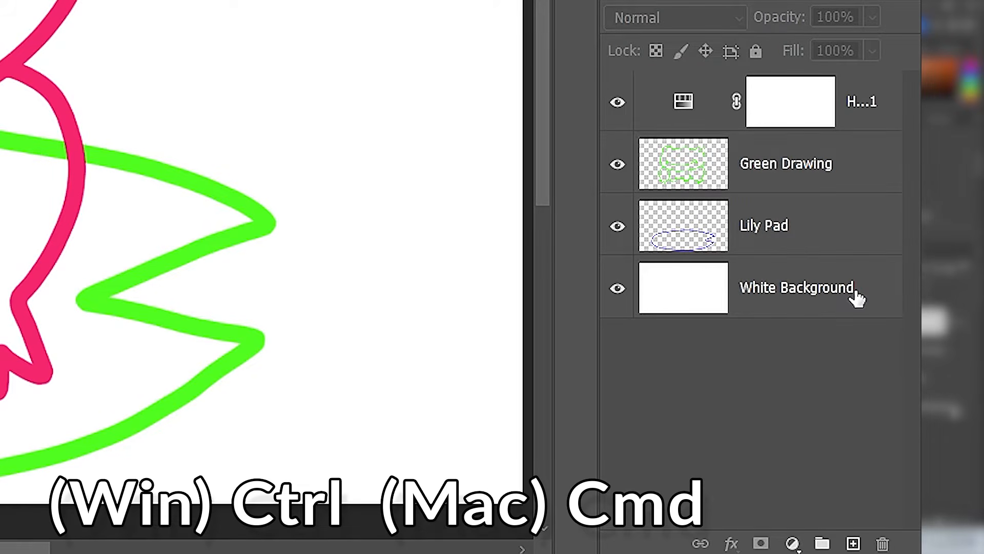
- Select the White Background, Green Drawing and Lily Pad layers and group them as Frog Layers
left_click(857, 299, "ctrl")
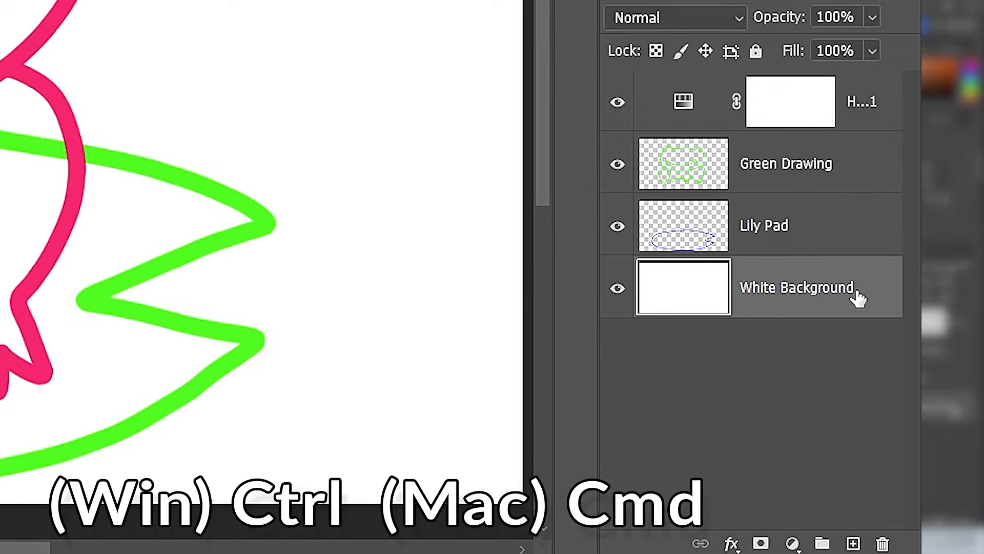
left_click(869, 172, "ctrl")
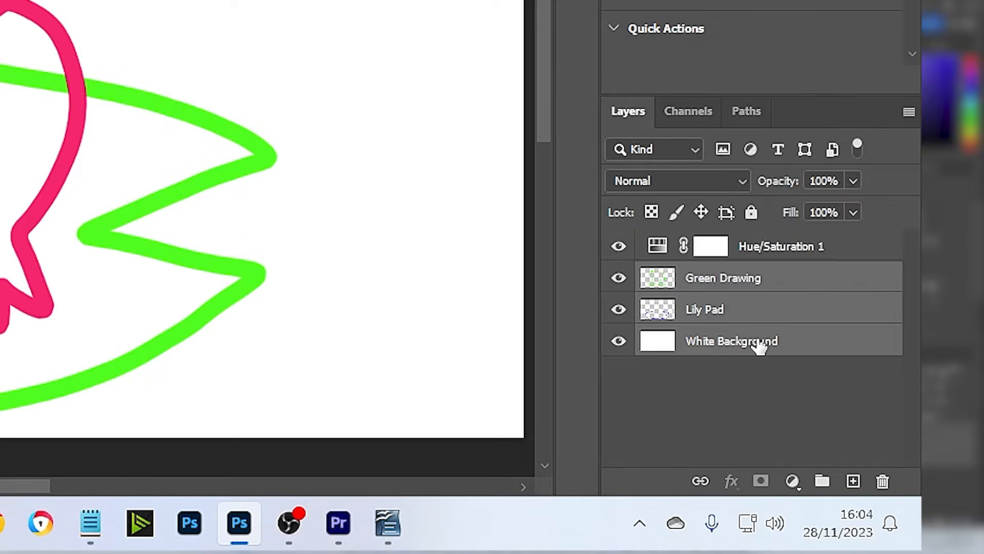
right_click(909, 457)
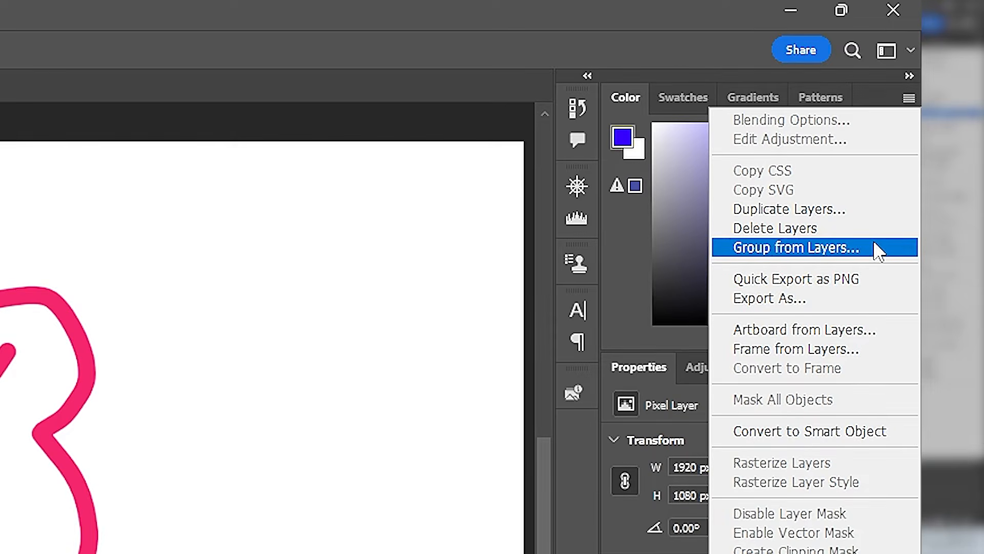
left_click(876, 247)
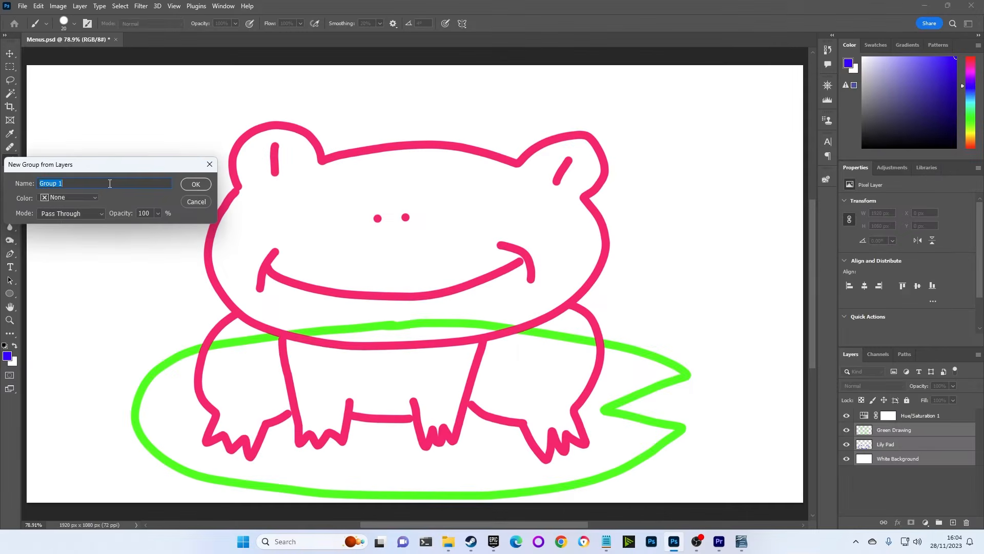
type("Frog Layers")
left_click(194, 185)
- Clip the Hue/Saturation 1 adjustment layer to the Frog Layers group
left_click(921, 415)
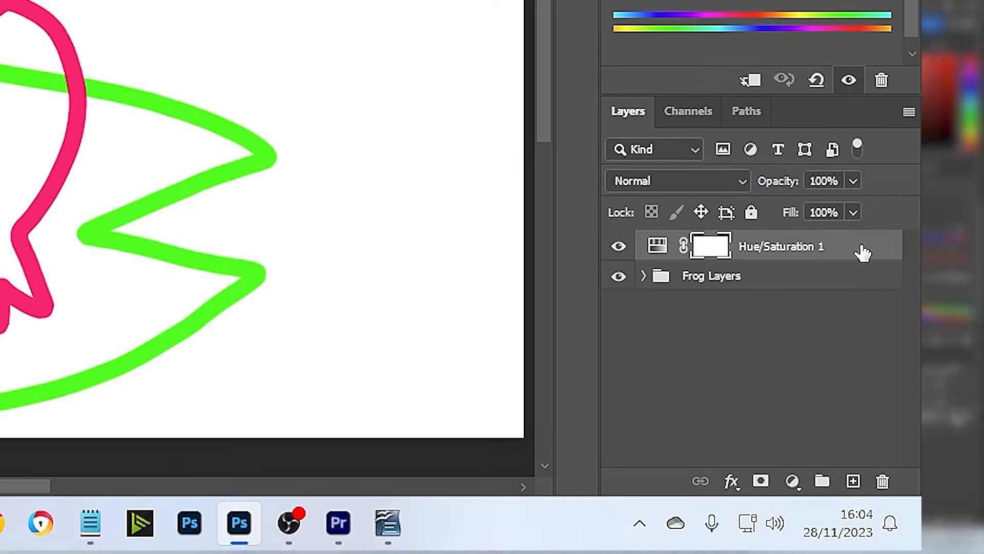
right_click(956, 415)
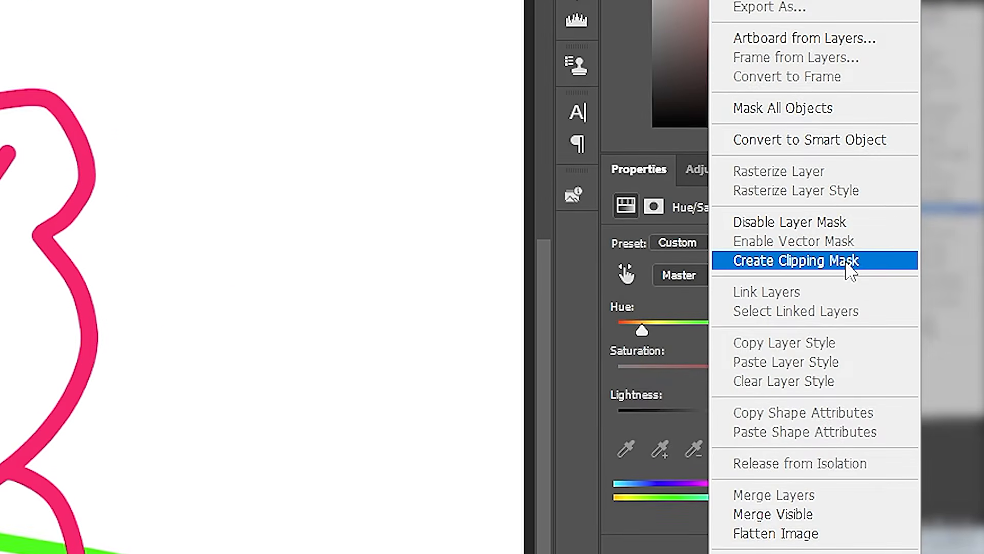
left_click(849, 270)
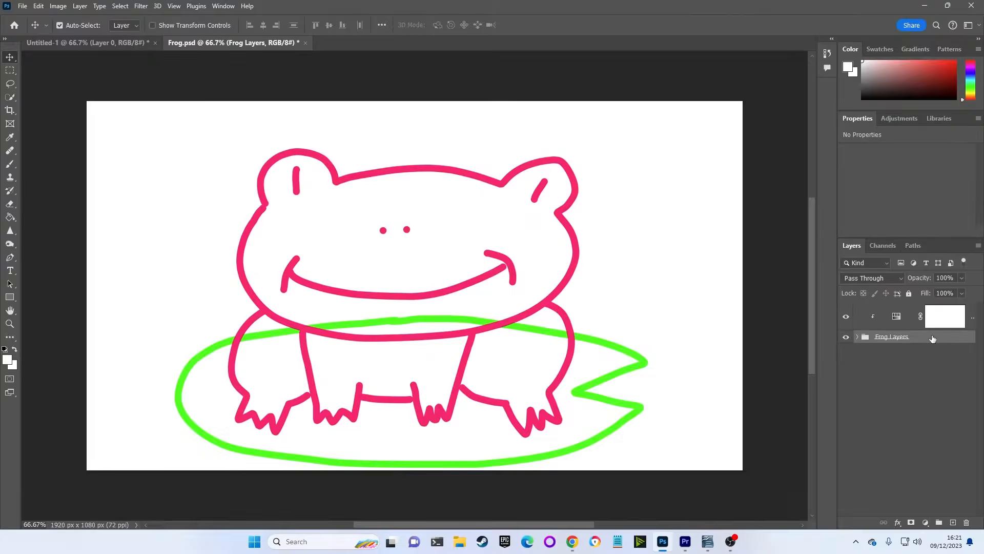
- Expand the Frog Layers group, move Layer 1 out of it above Hue/Saturation 1, and collapse the group
right_click(933, 339)
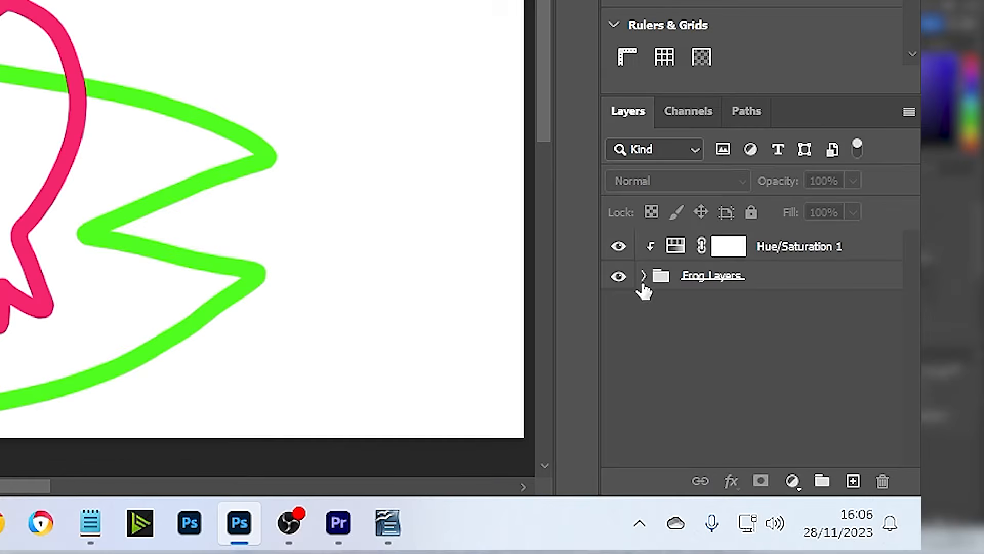
left_click(858, 429)
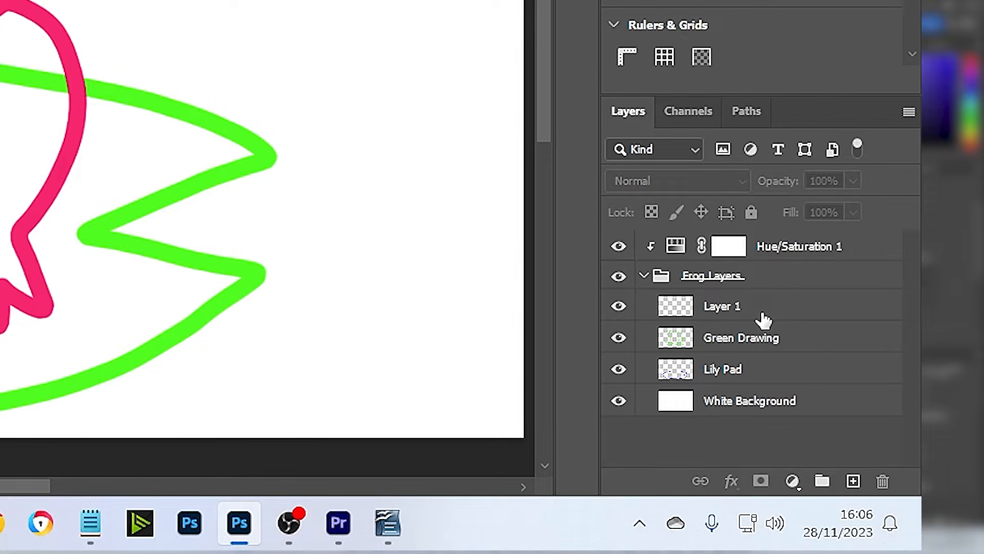
left_click_drag(763, 320, 790, 235)
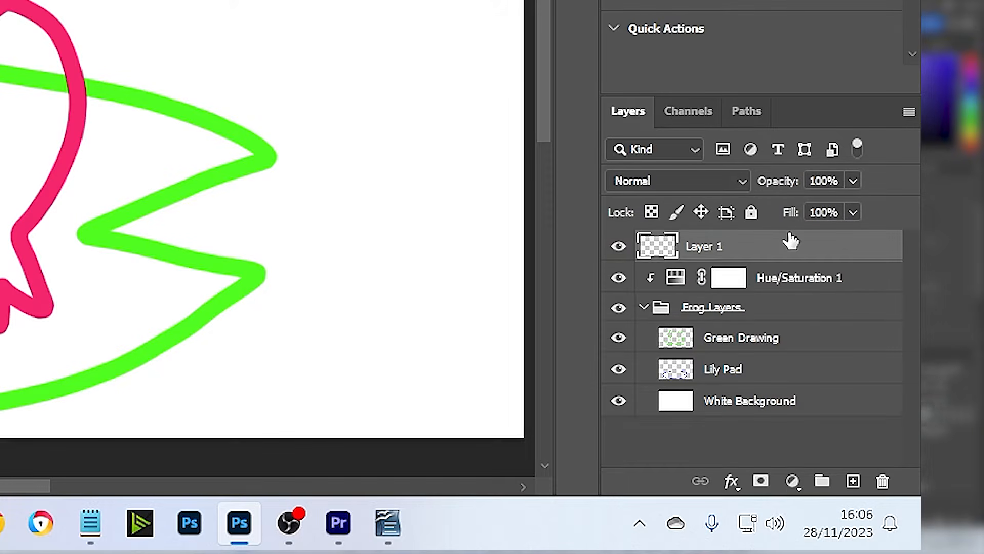
left_click(645, 307)
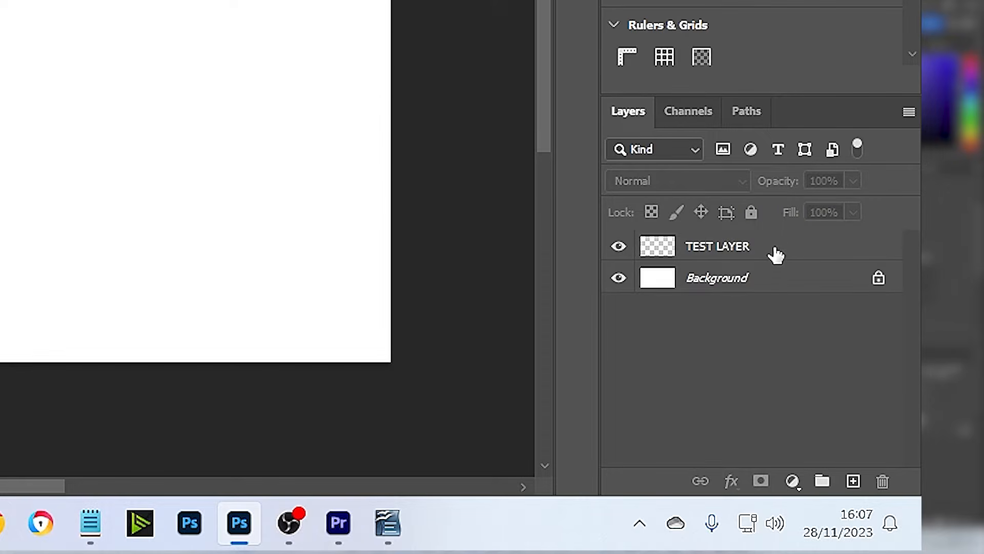
- Select TEST LAYER together with the locked Background layer and clear the layer selection
left_click(776, 251)
left_click(776, 281, "shift")
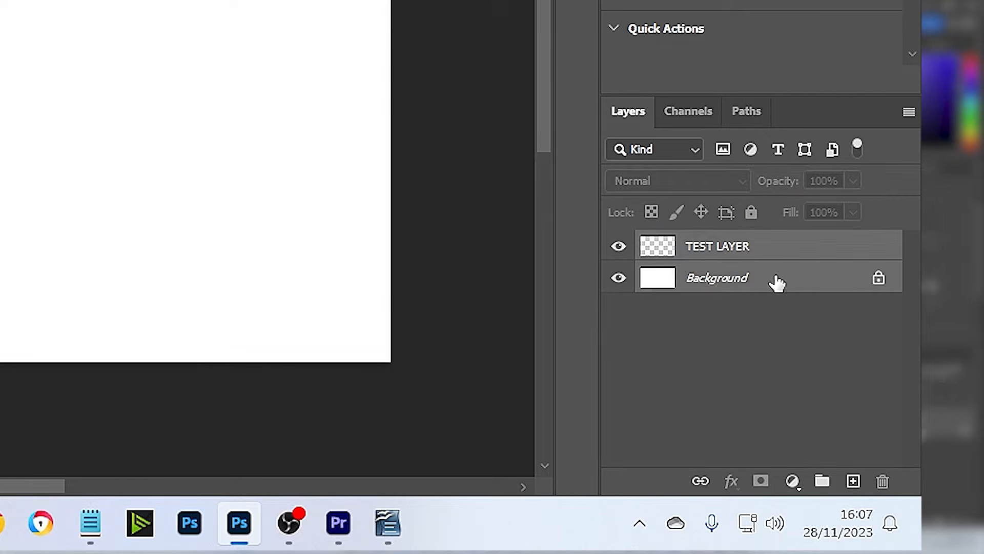
right_click(777, 248)
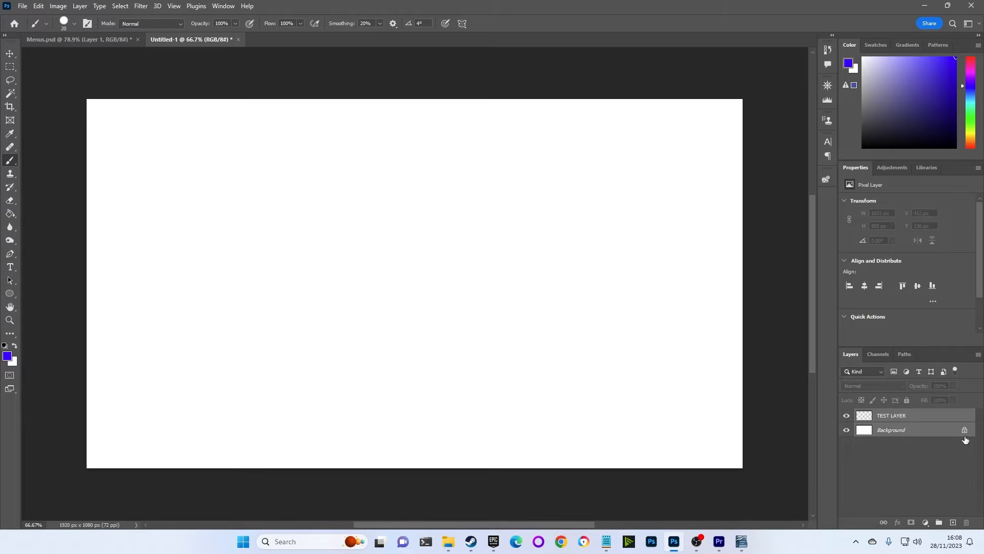
left_click(939, 459)
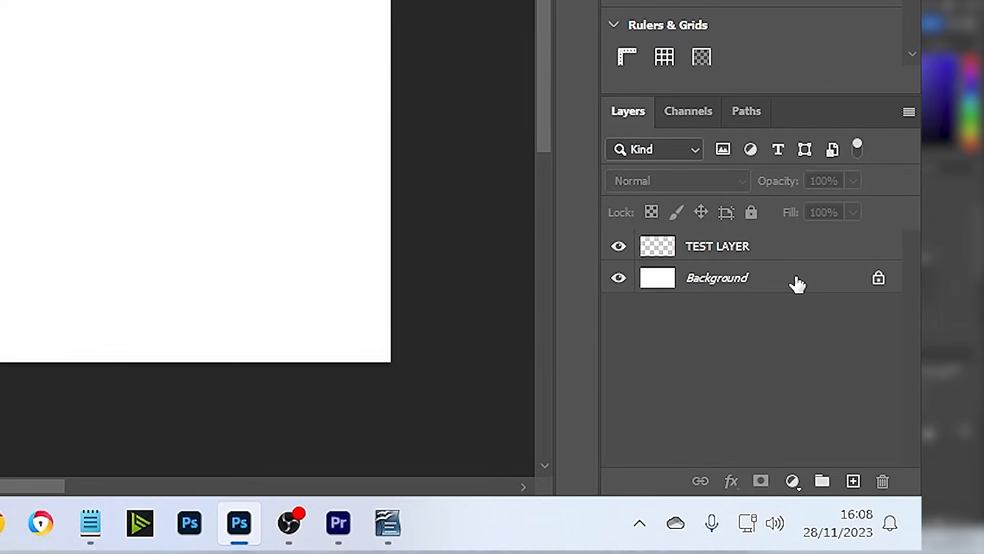
- Convert the locked Background into a regular layer named Unlocked Background and select it together with TEST LAYER
double_click(797, 283)
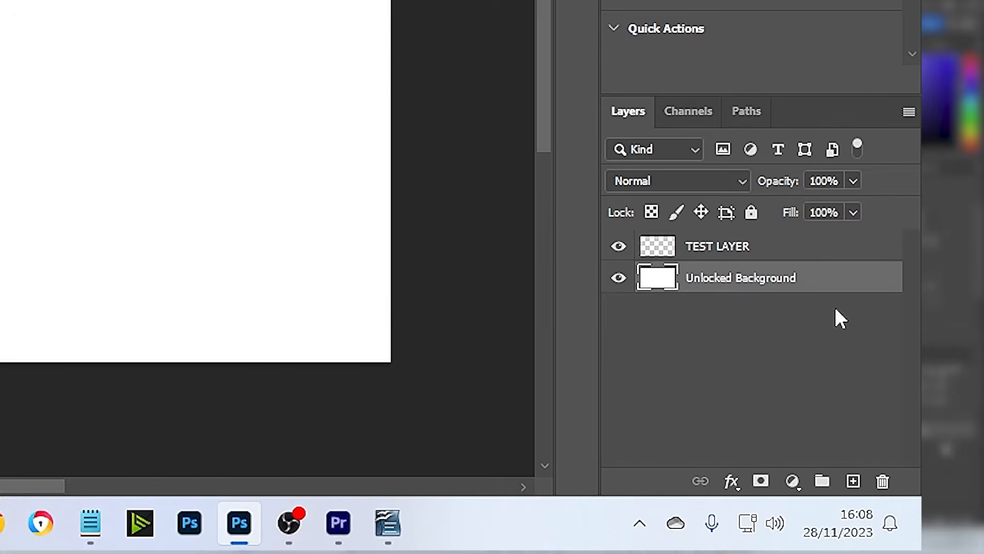
left_click(779, 250, "shift")
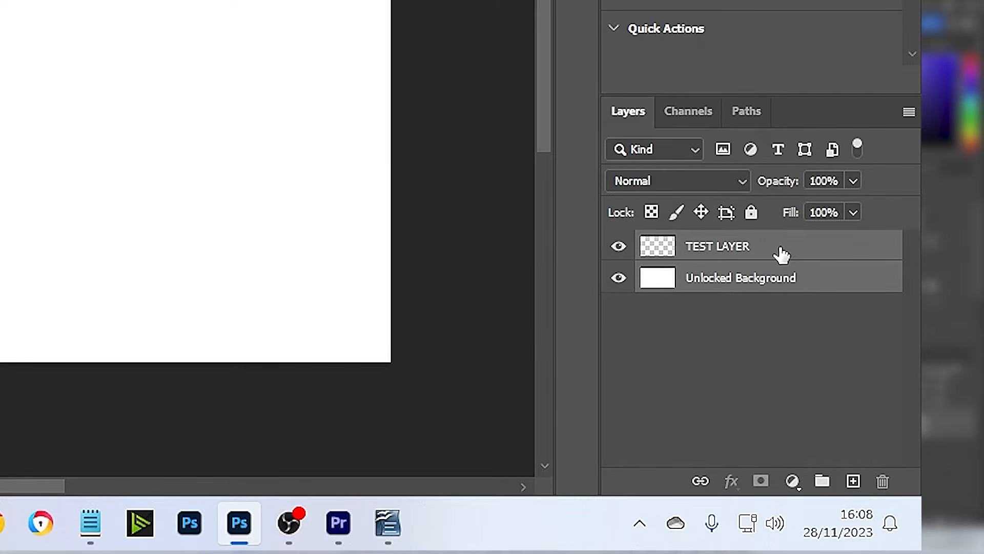
right_click(781, 254)
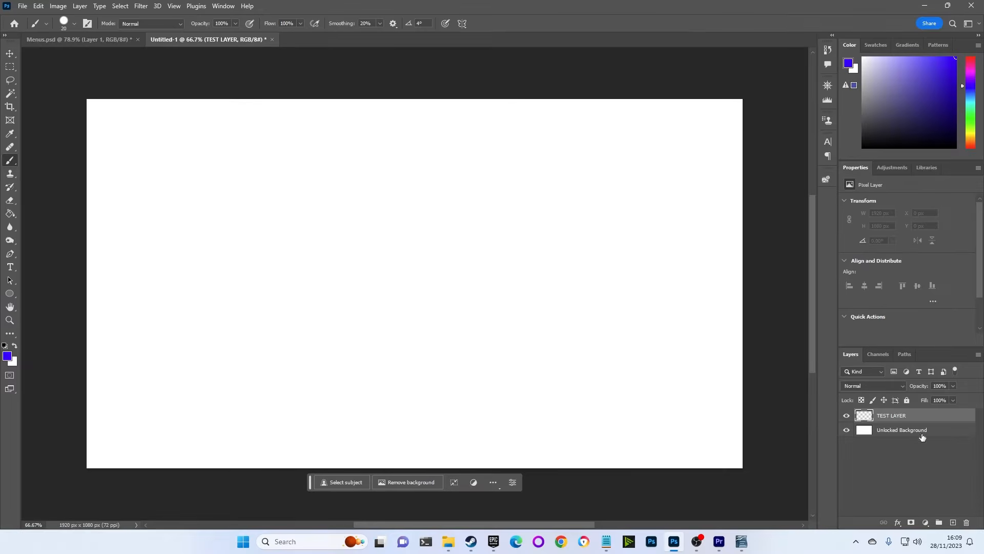
- Fully lock TEST LAYER and unlock it again
left_click(907, 401)
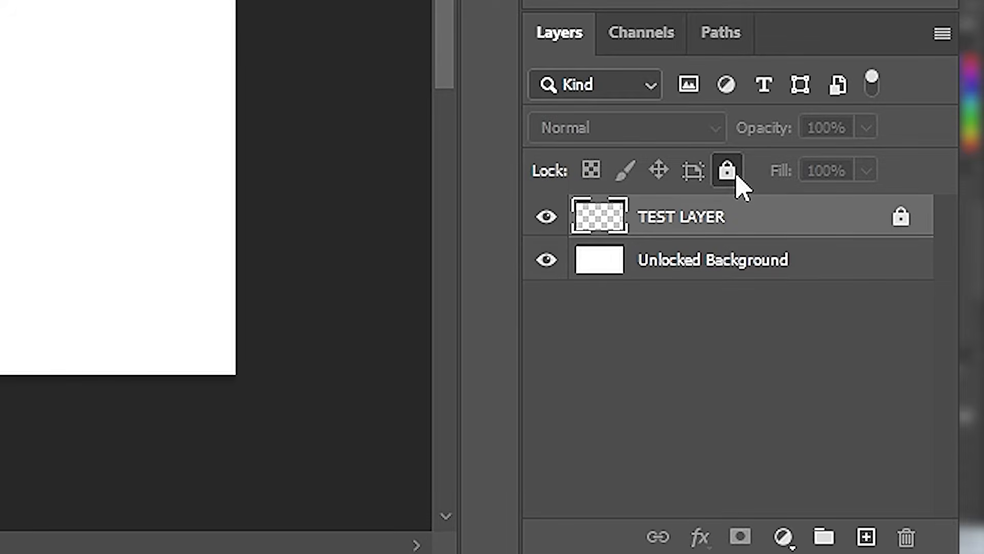
left_click(737, 177)
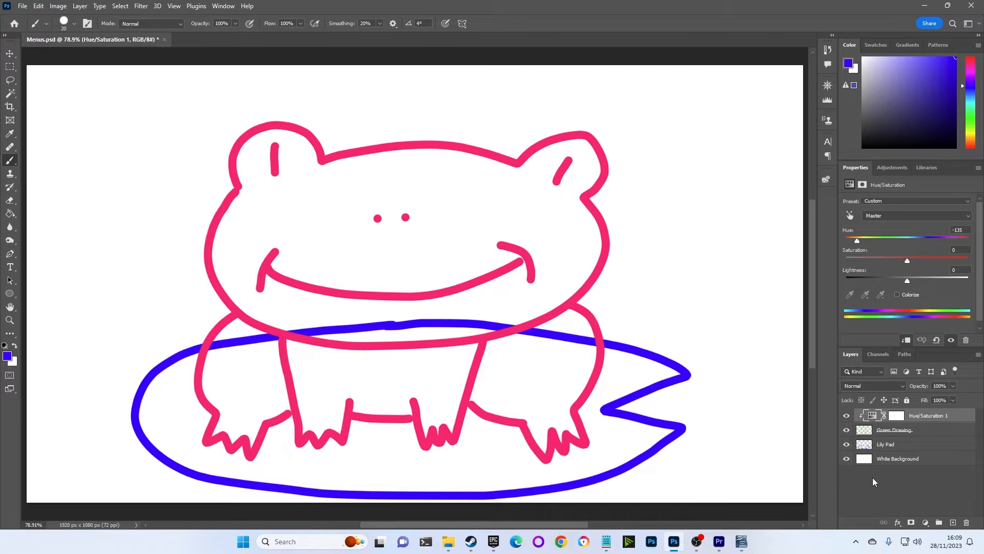
- Add a Drop Shadow effect to the Green Drawing layer
left_click(932, 431)
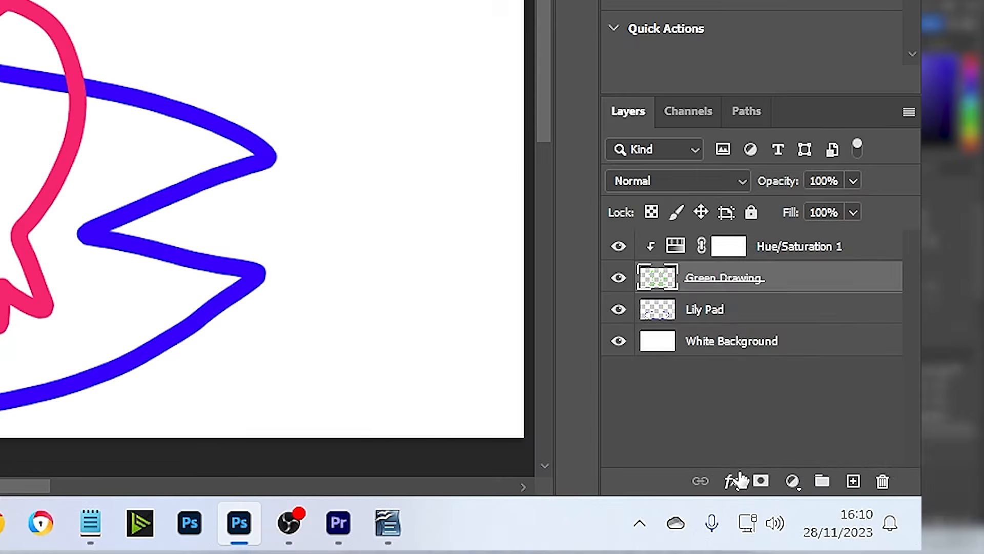
left_click(899, 522)
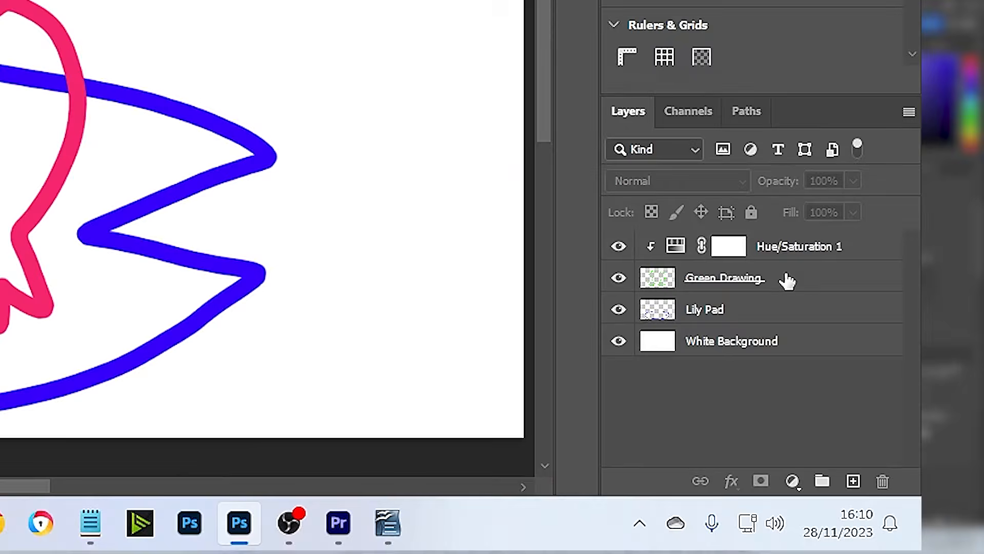
left_click(923, 432)
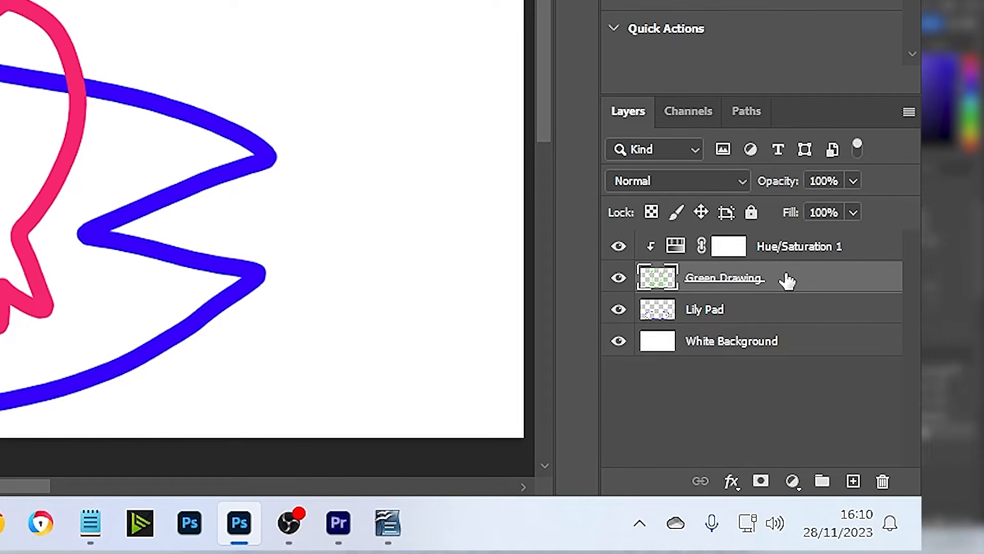
left_click(731, 480)
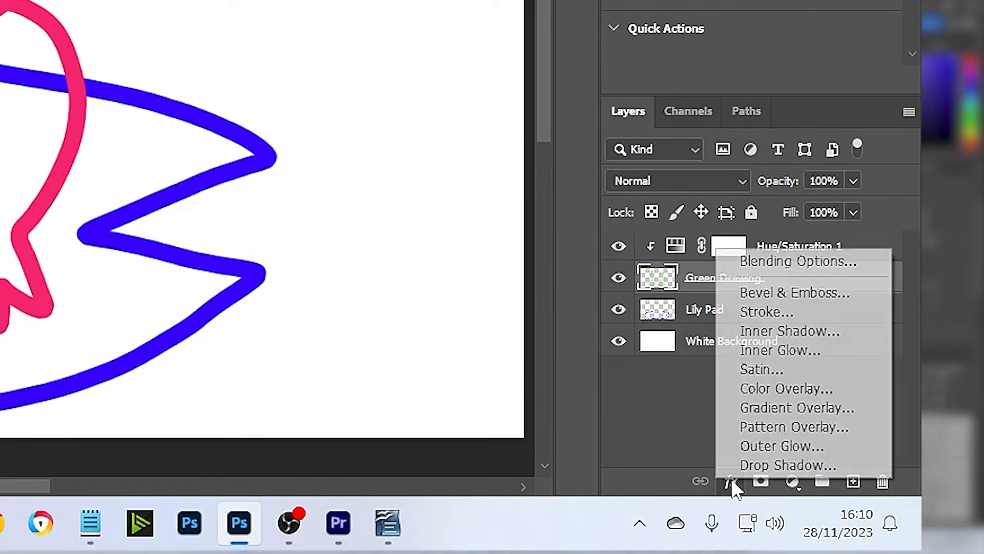
left_click(852, 460)
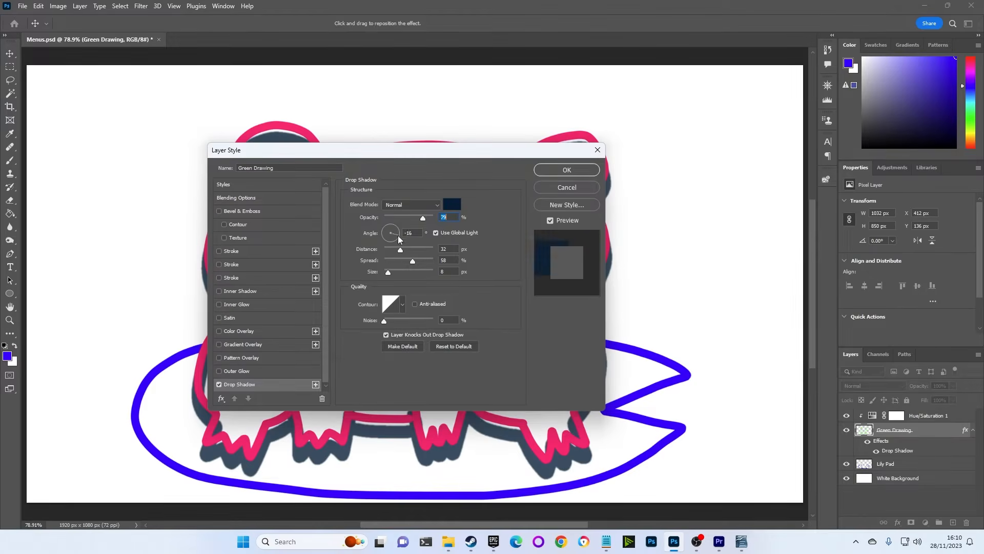
- Set the drop shadow to 27% opacity, 137° angle, 34 px distance and 0% spread, and apply it
mouse_move(398, 235)
left_mouse_down()
mouse_move(414, 250)
mouse_move(358, 250)
left_mouse_up()
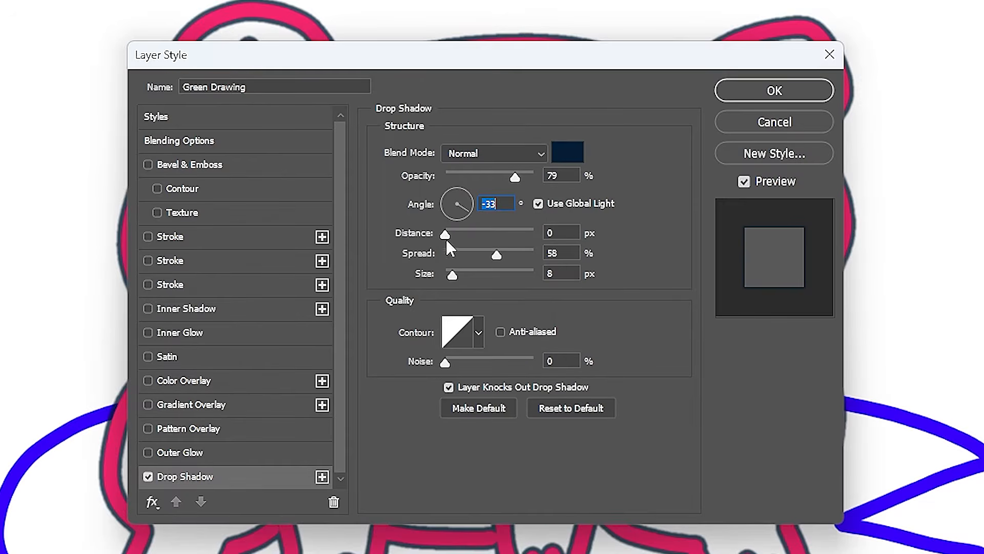
left_click_drag(446, 240, 441, 189)
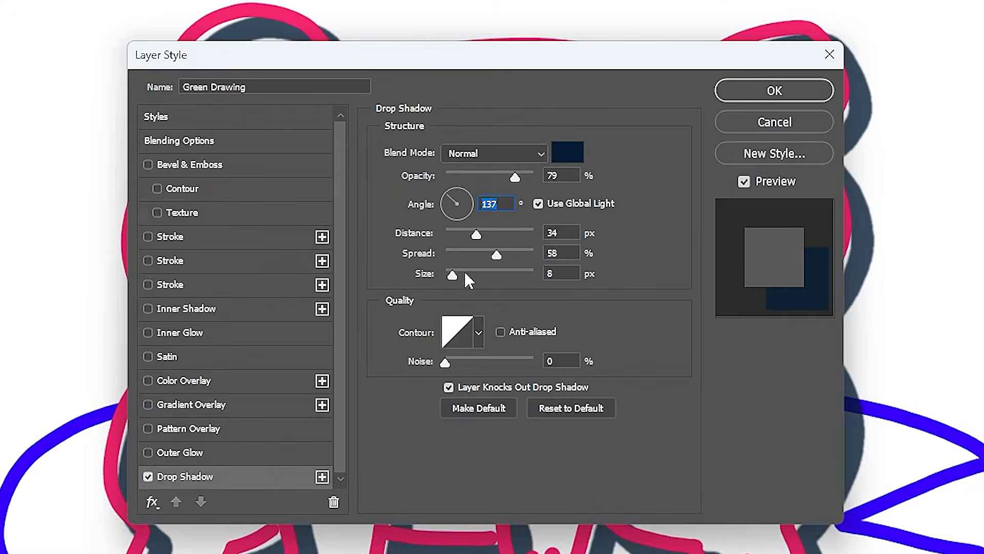
left_click_drag(492, 256, 432, 257)
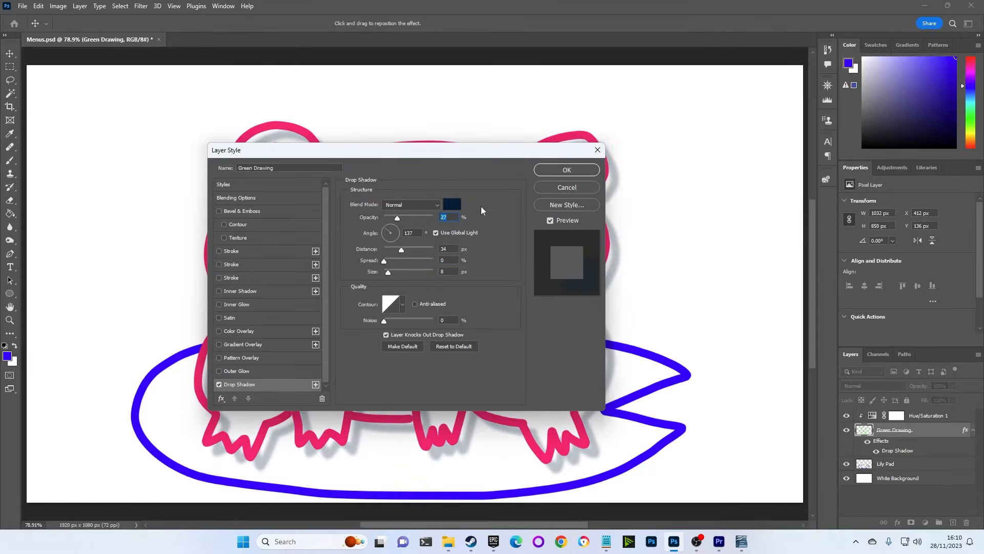
left_click(567, 169)
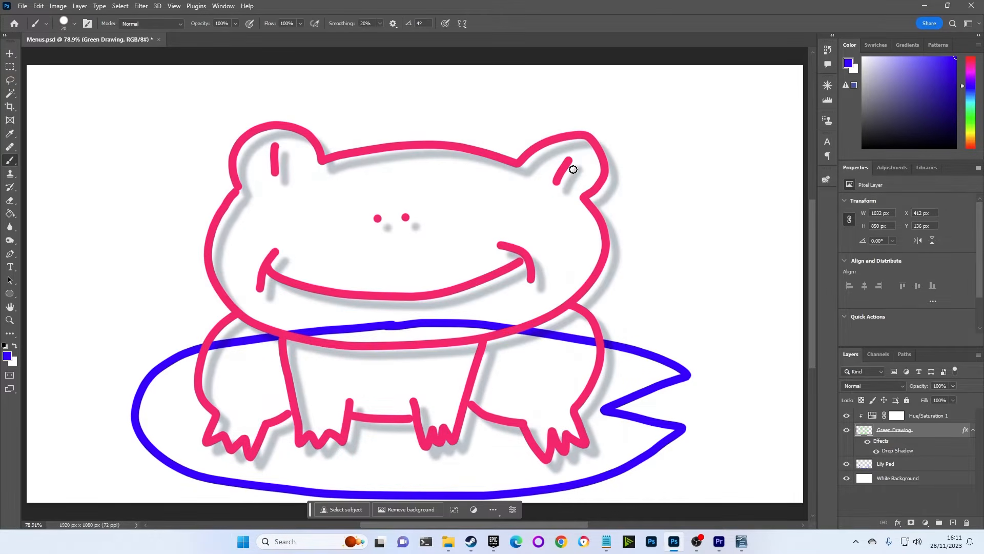
left_click(897, 522)
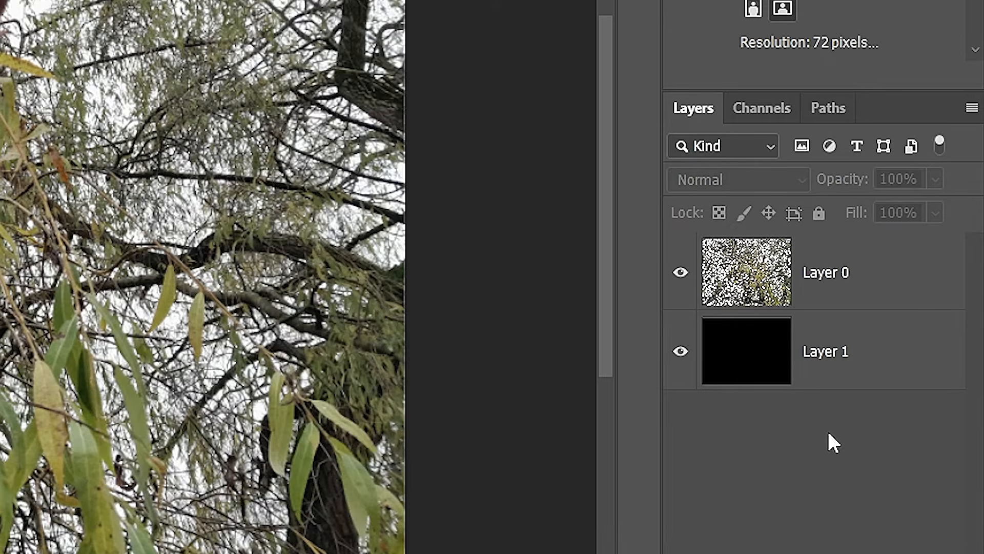
- Select Layer 0 with the willow tree photo and view its available blending modes
left_click(924, 326)
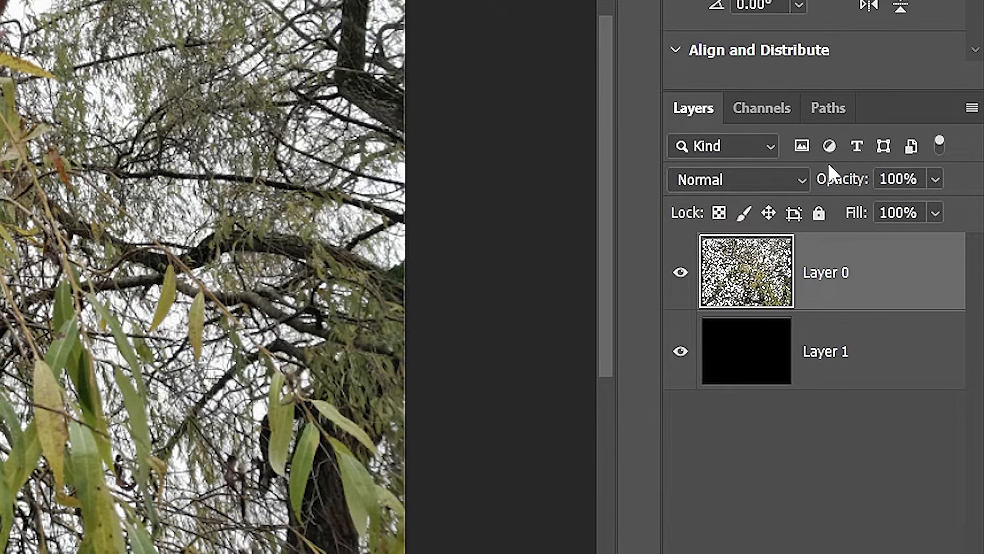
left_click(803, 180)
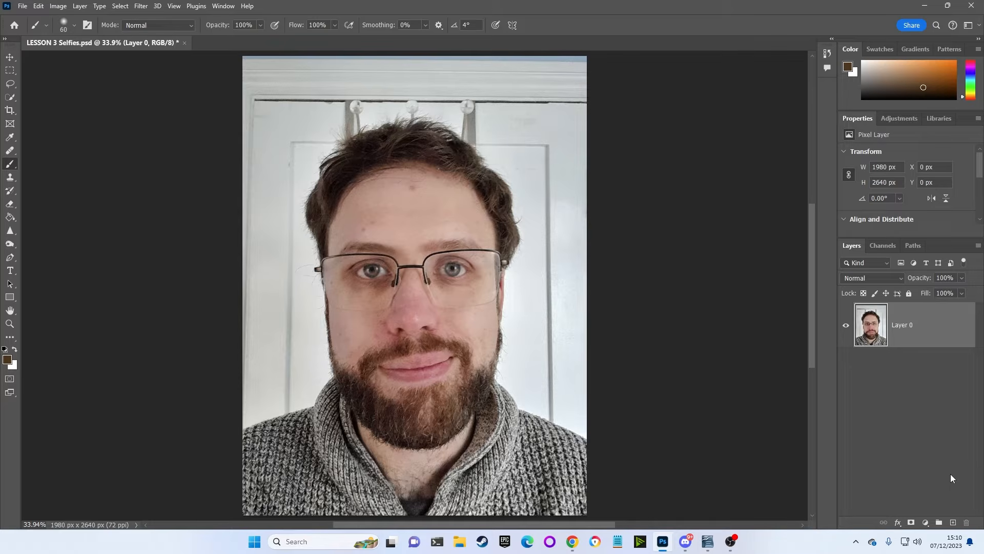
- Create a new layer above the selfie and paint over both irises in dark brown with the 40 px brush
left_click(953, 521)
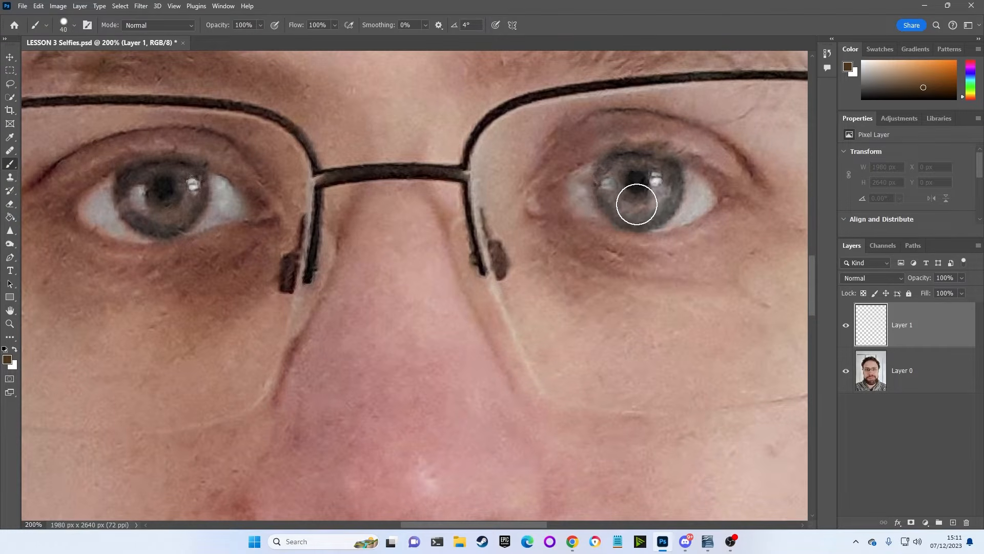
left_click(634, 211)
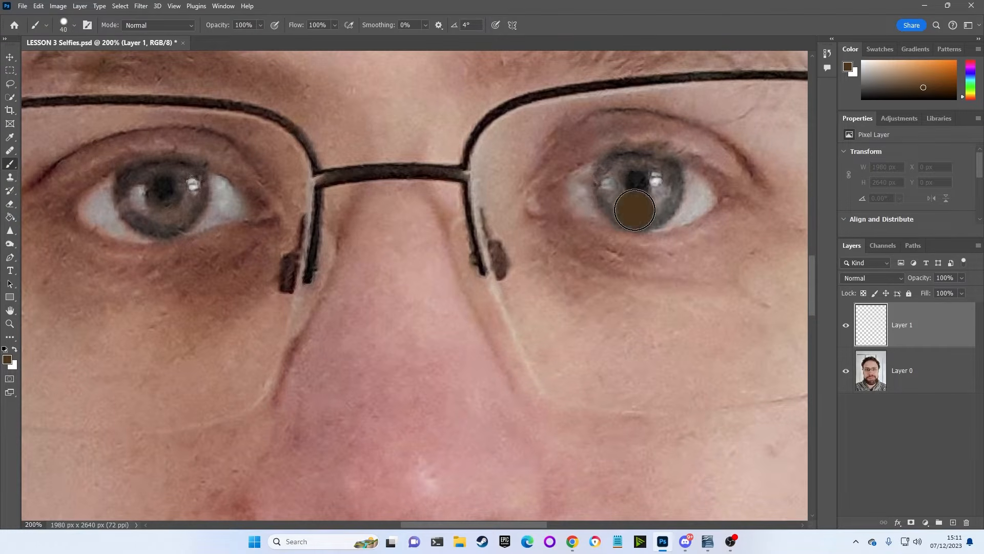
mouse_move(635, 210)
left_mouse_down()
mouse_move(607, 179)
mouse_move(623, 163)
mouse_move(662, 170)
mouse_move(661, 215)
left_mouse_up()
mouse_move(156, 217)
left_mouse_down()
mouse_move(127, 185)
mouse_move(189, 187)
mouse_move(177, 207)
mouse_move(151, 206)
left_mouse_up()
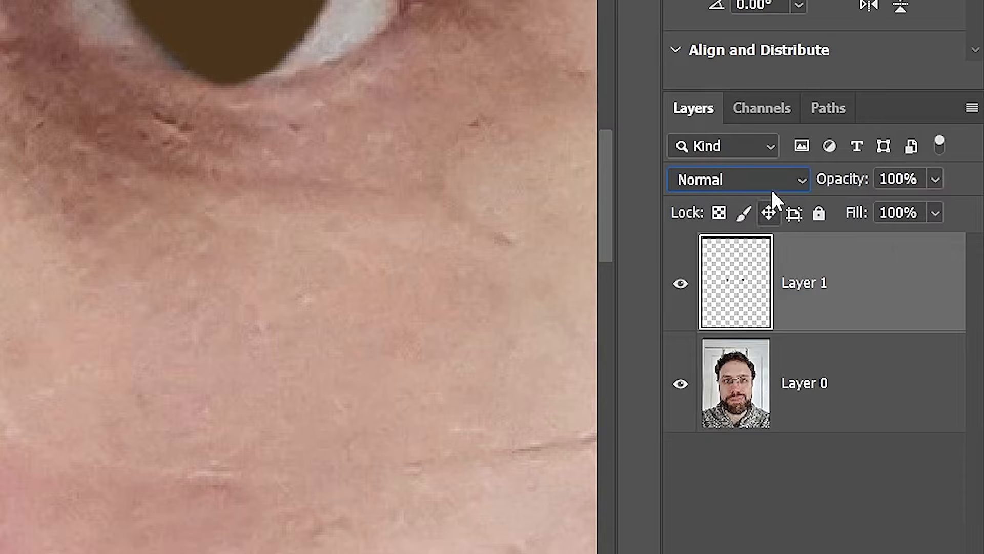
- Set the painted eye layer's blending mode to Color and fit the whole portrait in the window
left_click(772, 188)
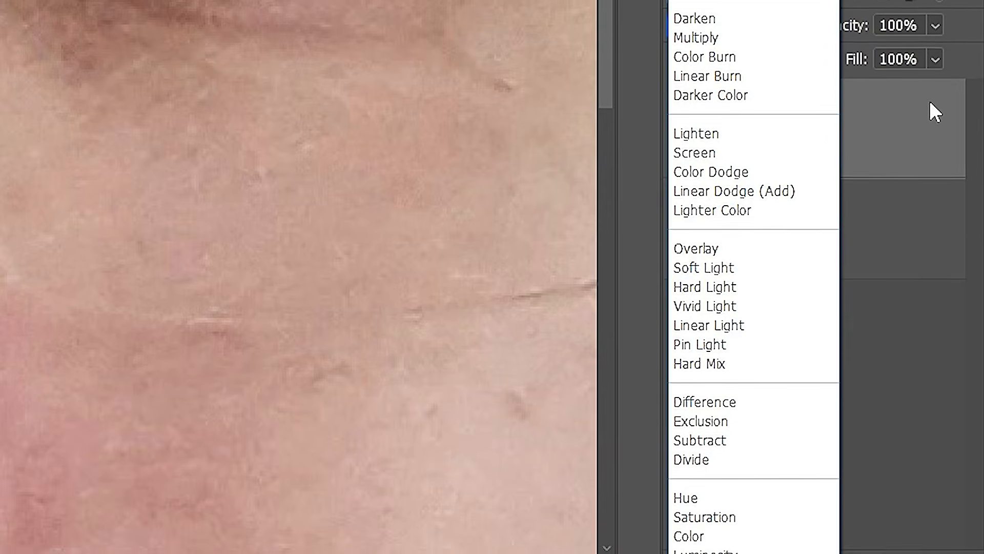
left_click(810, 536)
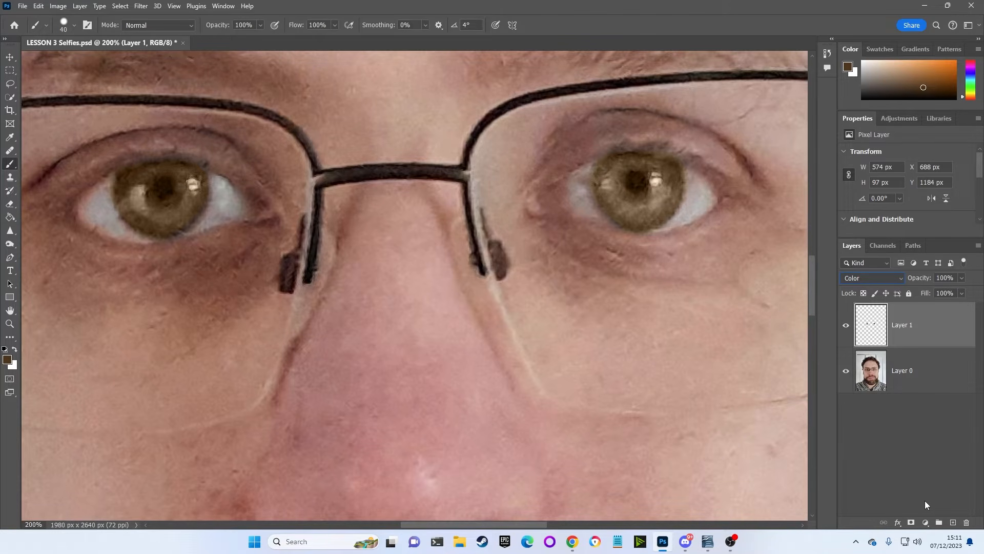
key("ctrl+0")
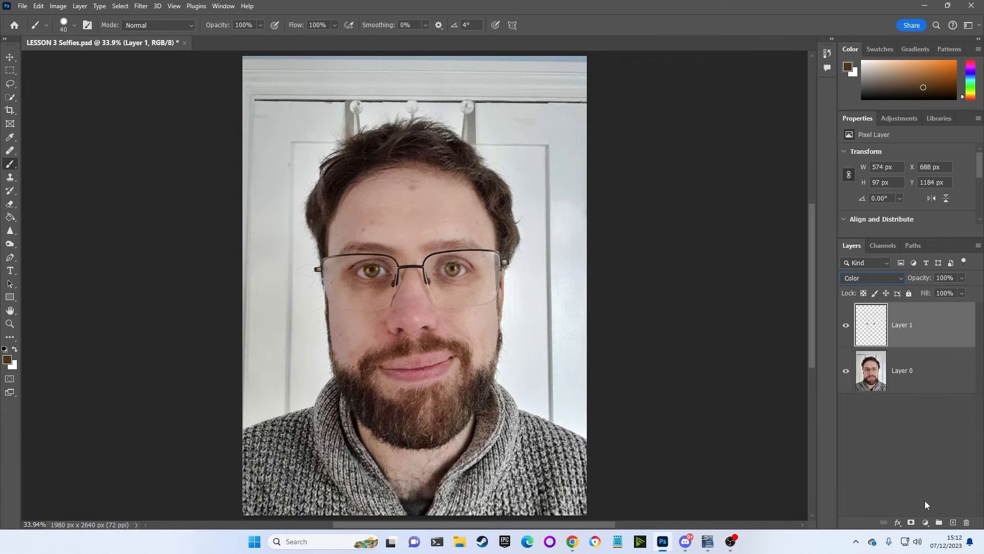
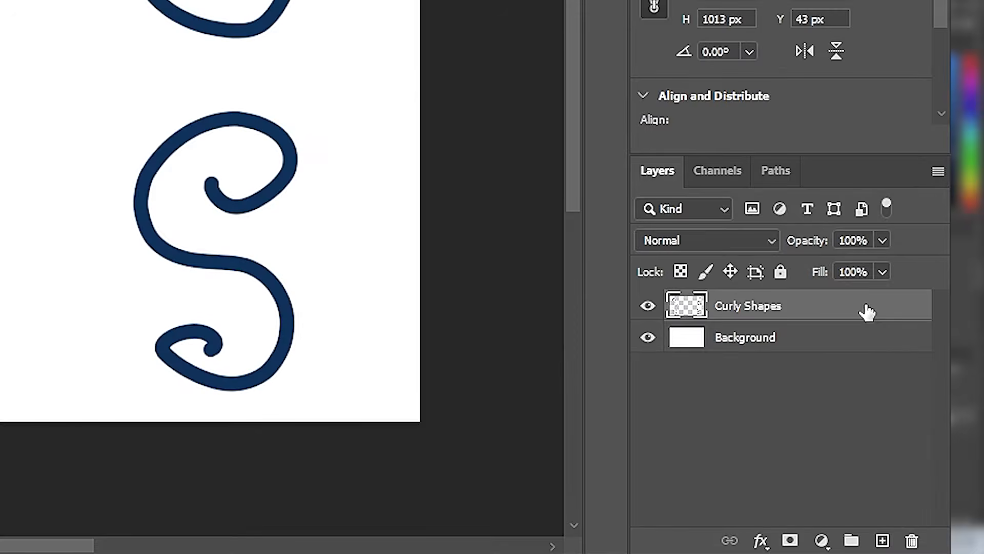
- Convert the Curly Shapes layer to a smart object and open its contents for editing
right_click(944, 419)
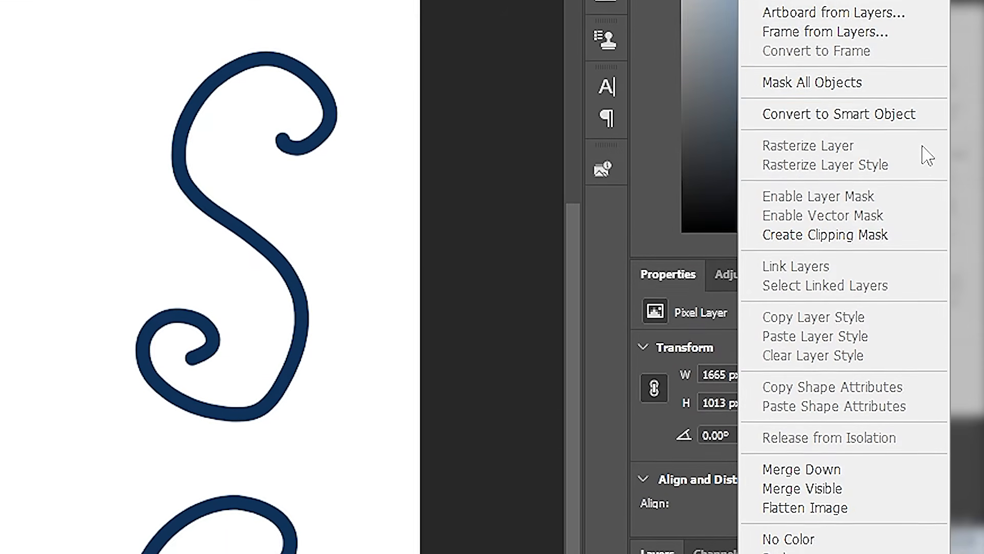
left_click(927, 154)
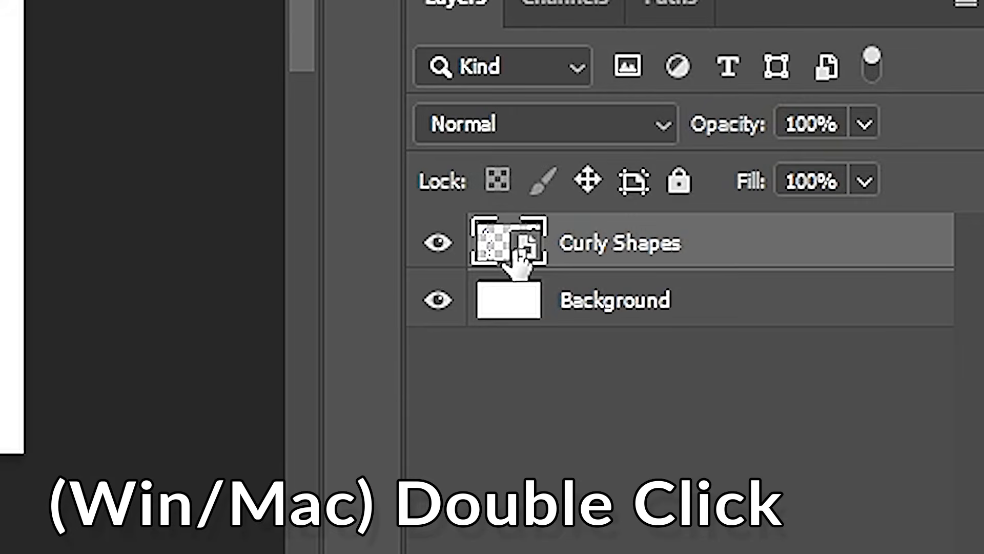
double_click(865, 417)
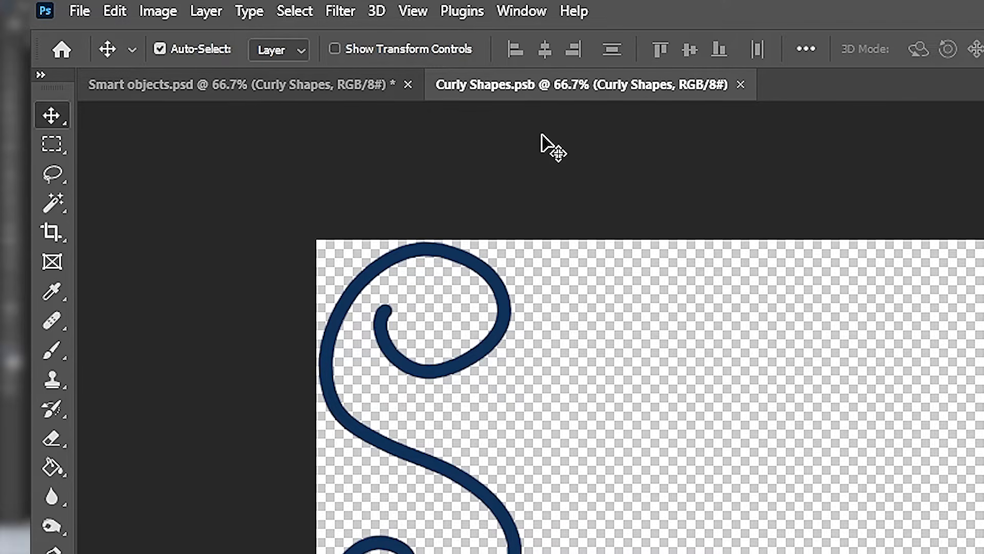
- Compare the Smart objects.psd document with the Curly Shapes.psb contents, finishing on Smart objects.psd
left_click(265, 88)
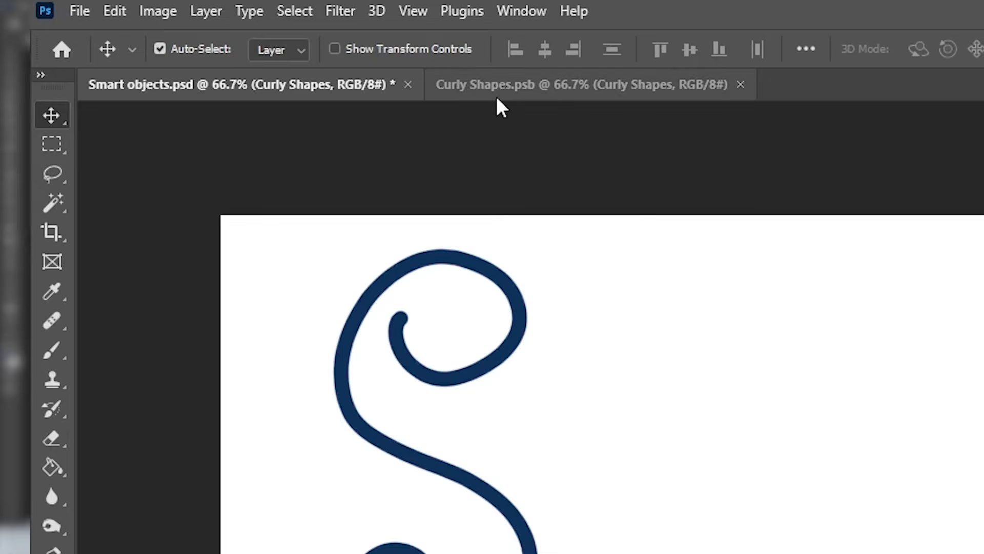
left_click(215, 41)
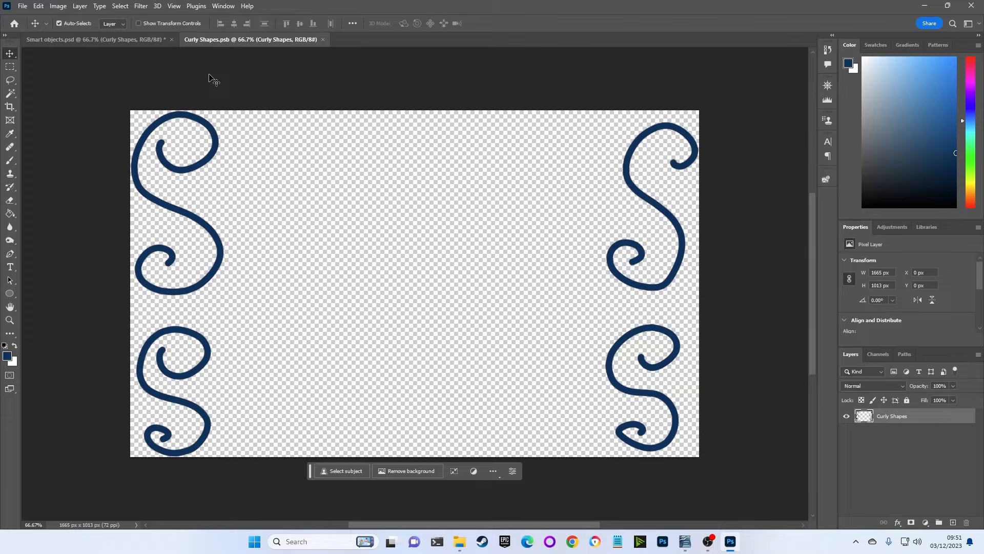
key("ctrl+Tab")
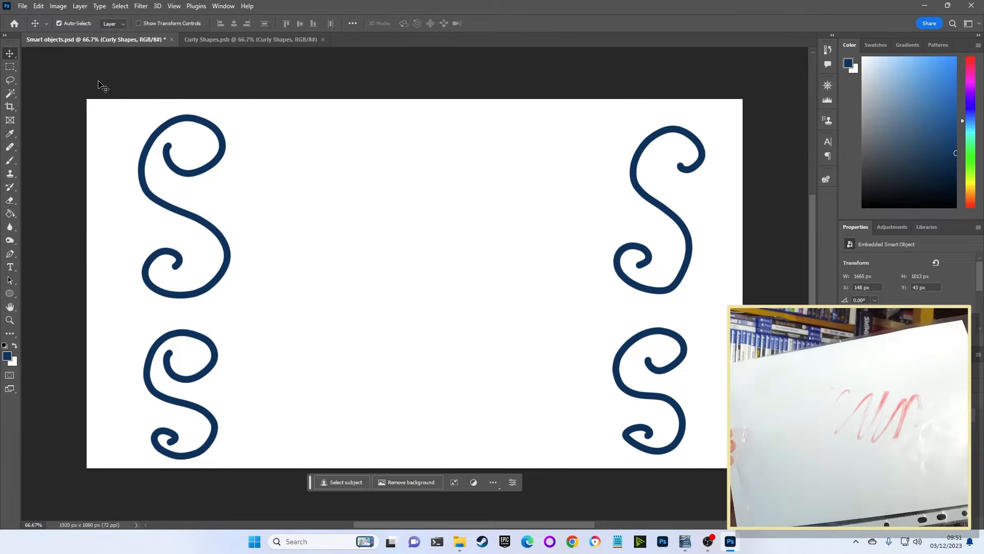
key("ctrl+Tab")
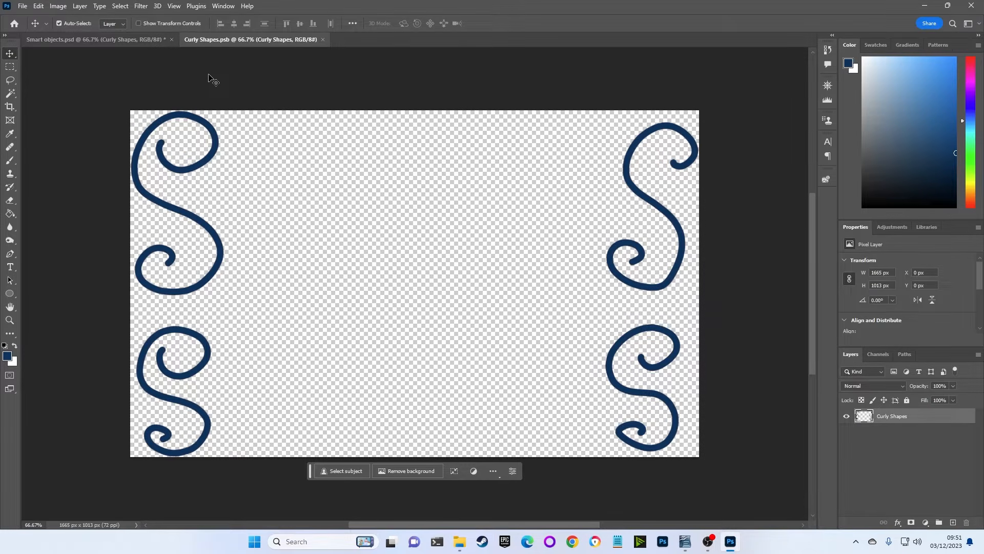
key("ctrl+Tab")
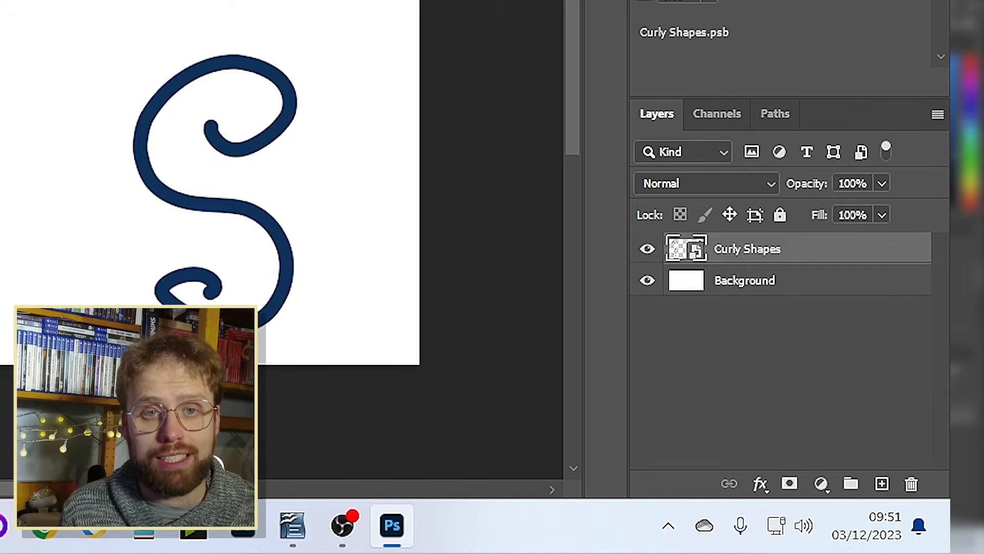
- Add a drop shadow to the Curly Shapes smart object, cast toward the upper left at 71 px distance, and raise its opacity slightly
left_click(759, 483)
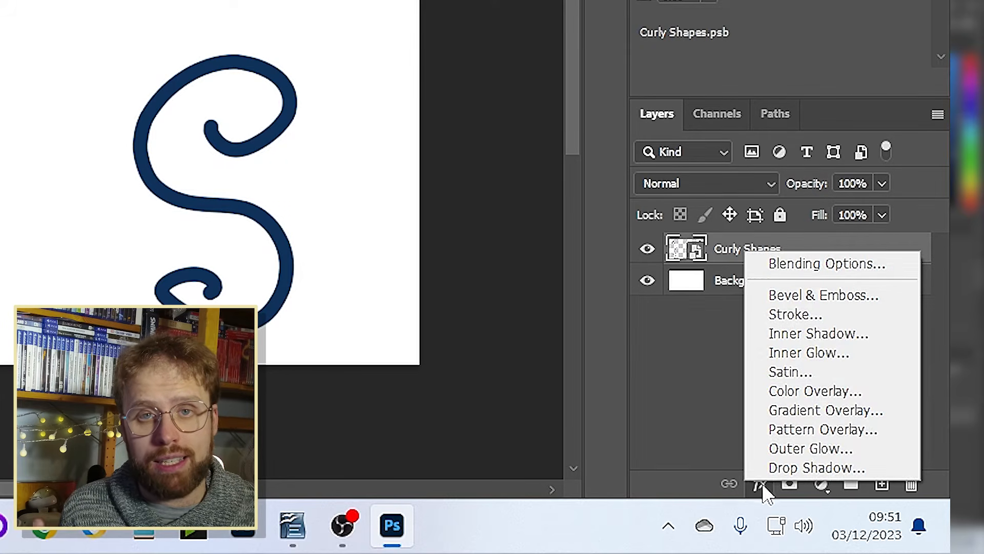
left_click(878, 462)
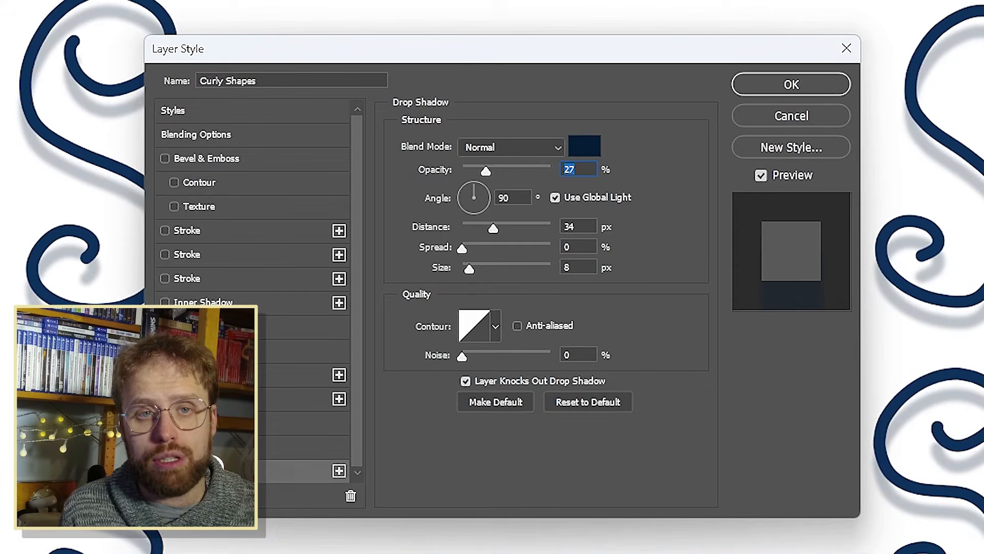
left_click(485, 205)
left_click_drag(483, 205, 518, 235)
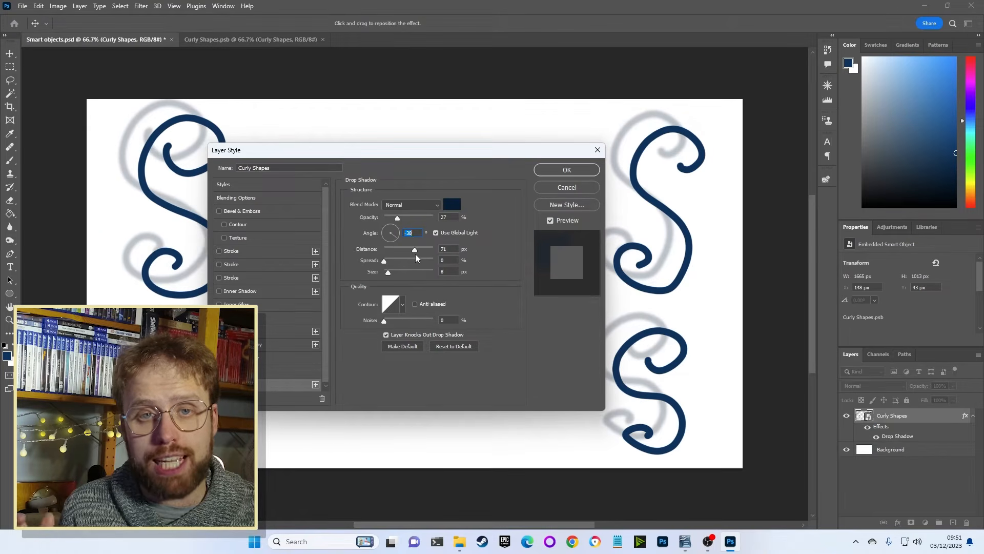
left_click_drag(415, 255, 388, 273)
left_click_drag(397, 219, 400, 219)
left_click(567, 170)
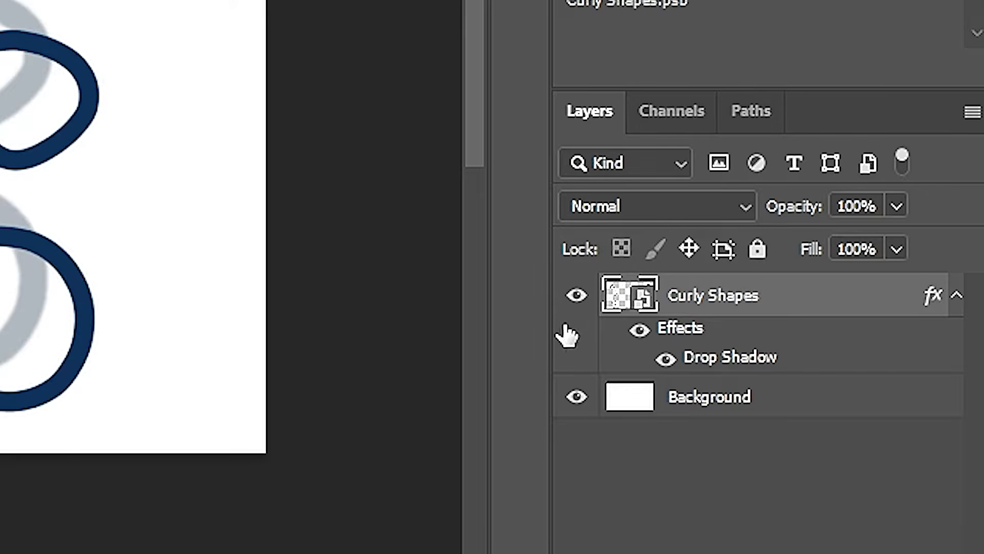
- Open the Curly Shapes smart object's contents and paint a large dark blue S-shaped curl mid-canvas on a New Shapes layer with the 20 px brush
double_click(860, 418)
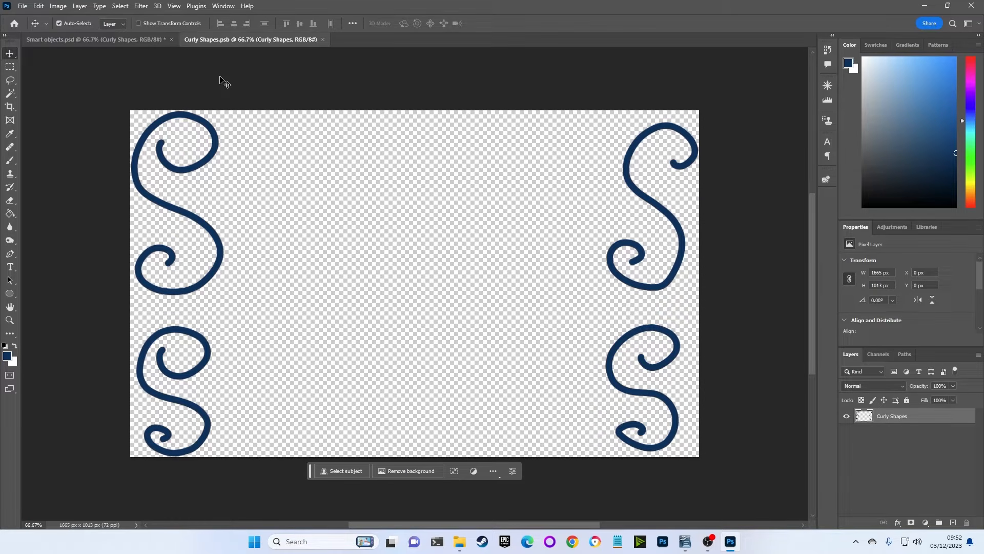
left_click(105, 41)
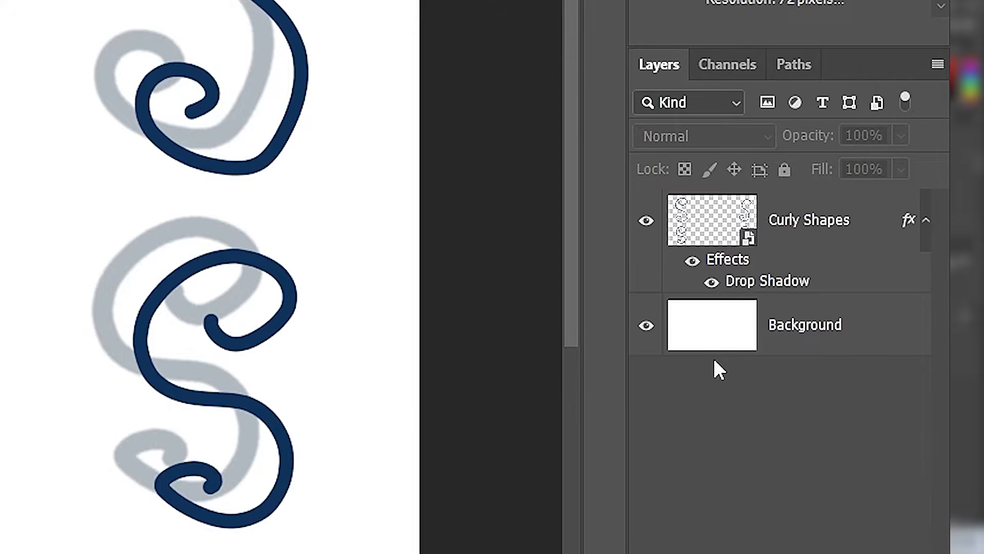
double_click(865, 415)
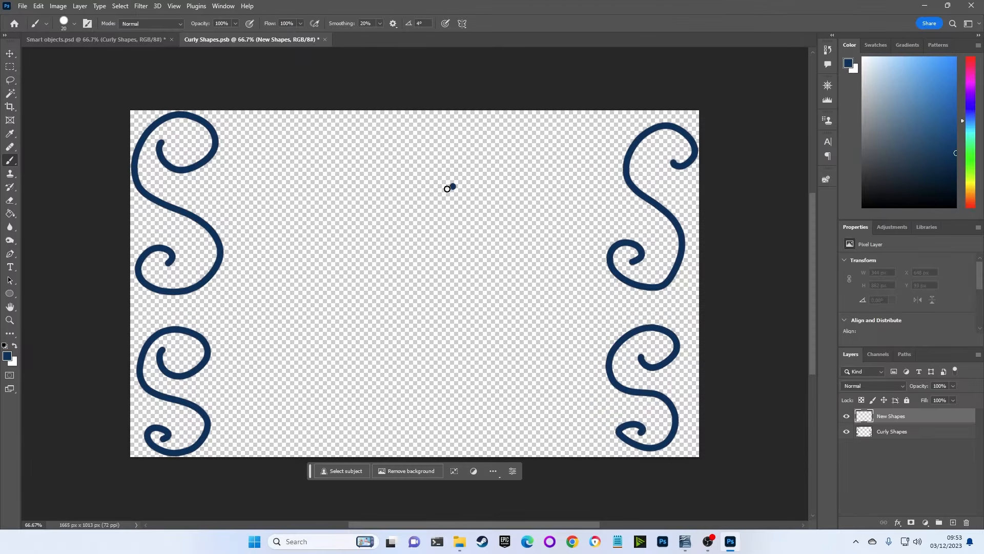
mouse_move(450, 187)
left_mouse_down()
mouse_move(441, 226)
mouse_move(481, 222)
mouse_move(478, 171)
mouse_move(408, 162)
mouse_move(368, 220)
mouse_move(387, 284)
mouse_move(480, 363)
mouse_move(475, 401)
mouse_move(431, 421)
mouse_move(383, 423)
mouse_move(351, 397)
mouse_move(377, 357)
mouse_move(419, 361)
mouse_move(420, 384)
mouse_move(399, 380)
left_mouse_up()
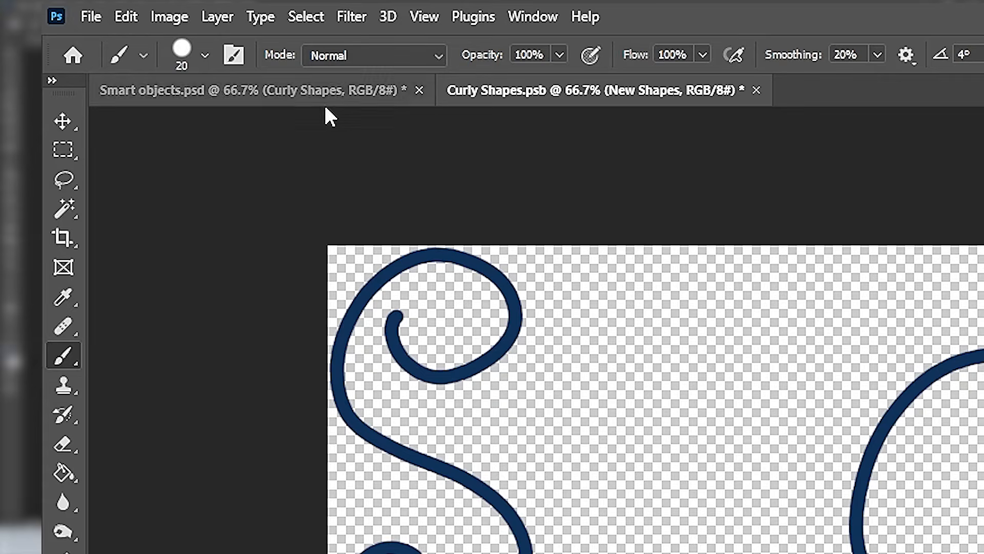
- Check Smart objects.psd against the edited contents, and close Curly Shapes.psb with its changes saved to update the smart object
left_click(128, 39)
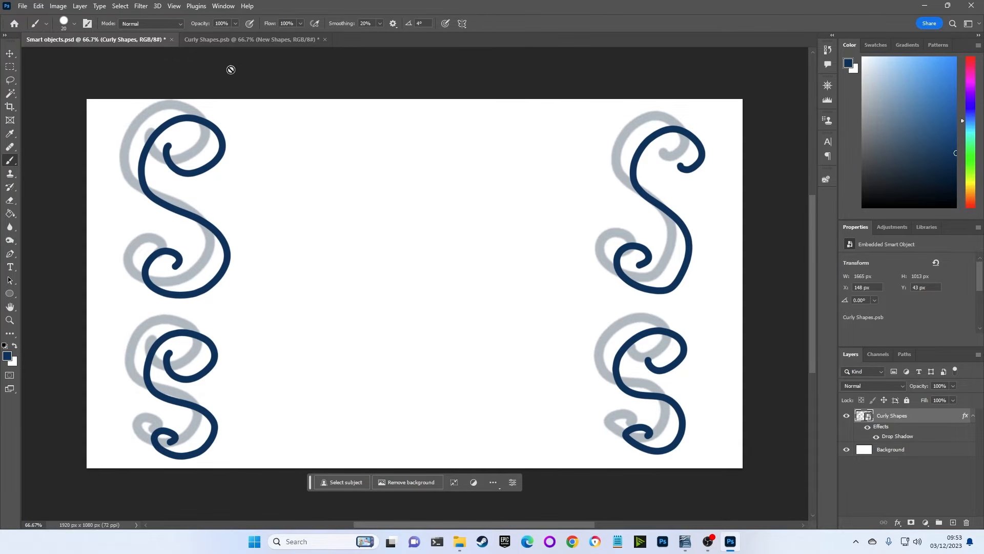
left_click(248, 40)
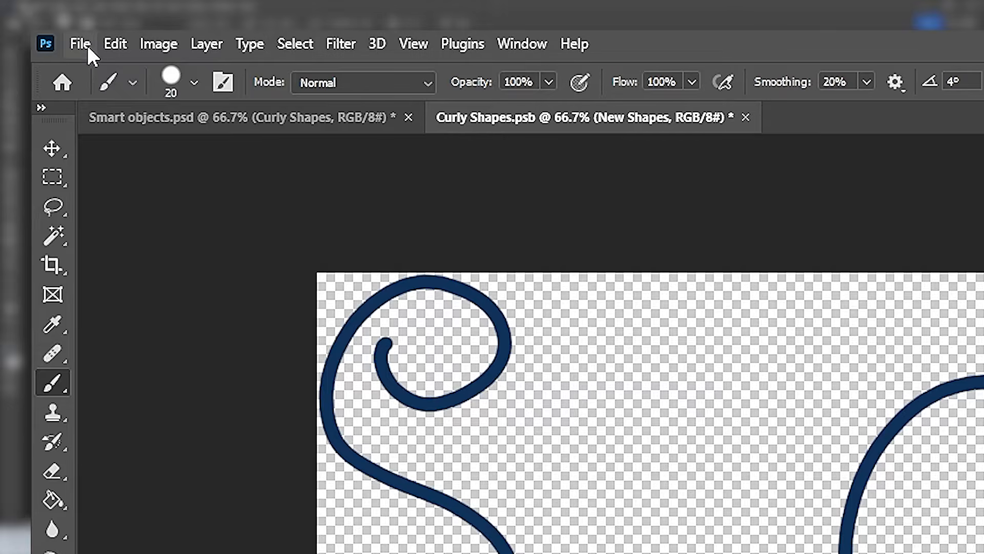
left_click(22, 6)
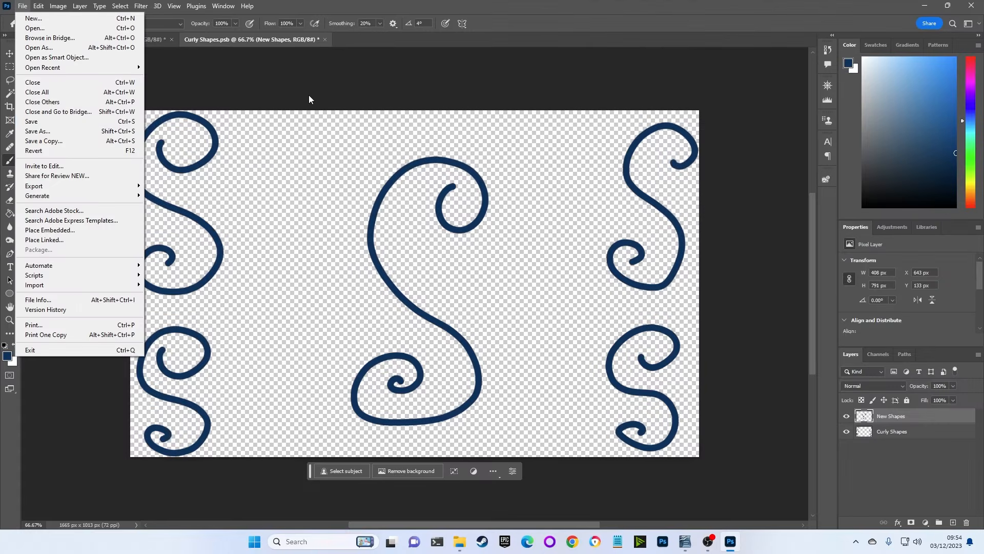
left_click(710, 237)
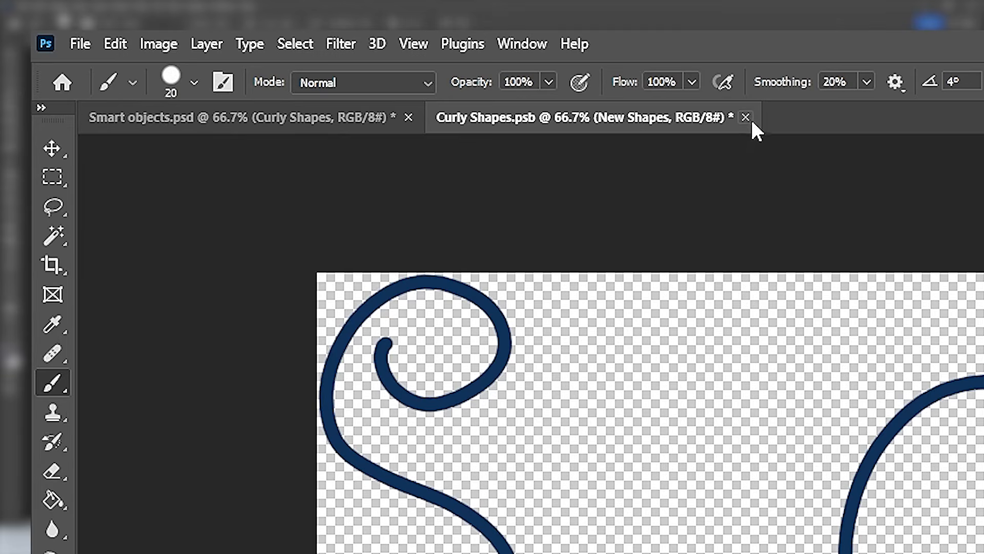
left_click(748, 118)
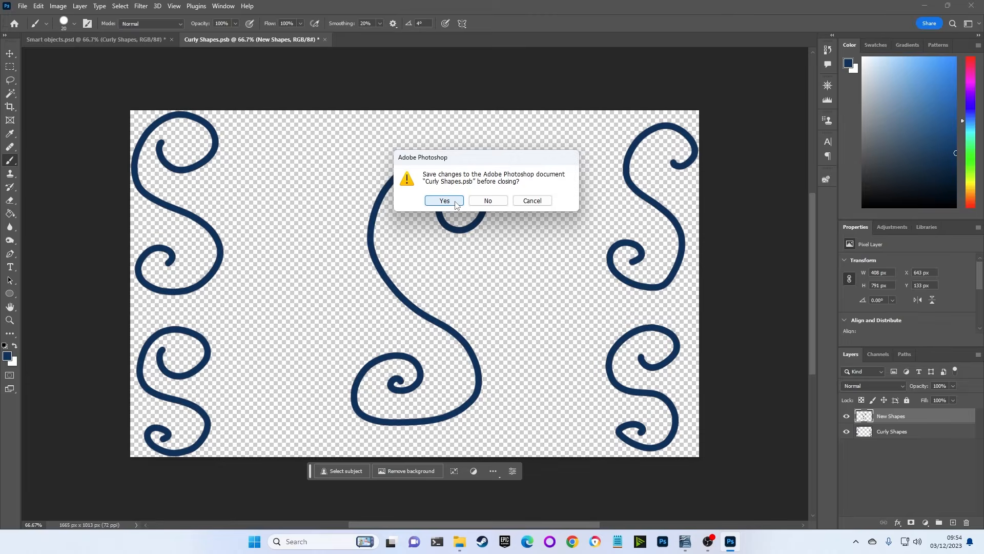
left_click(432, 306)
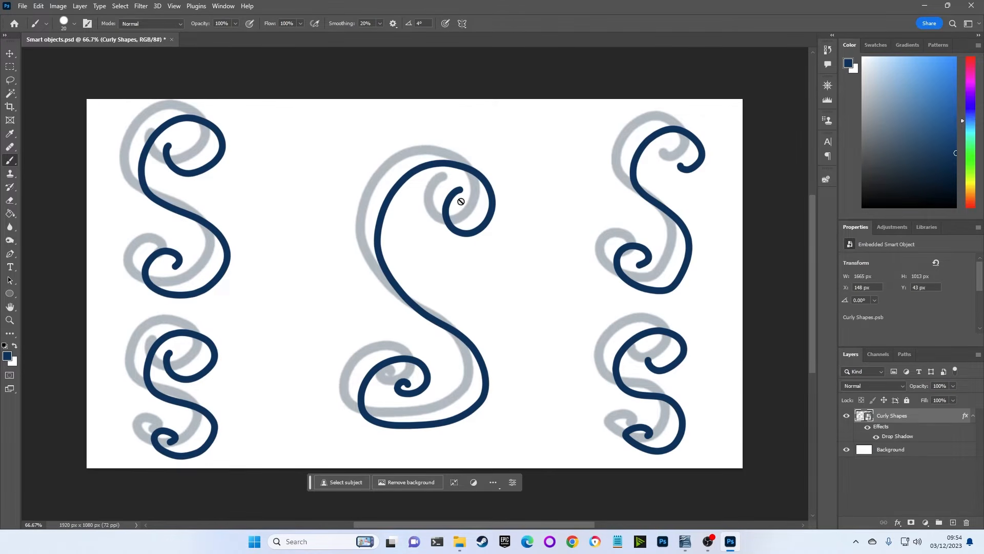
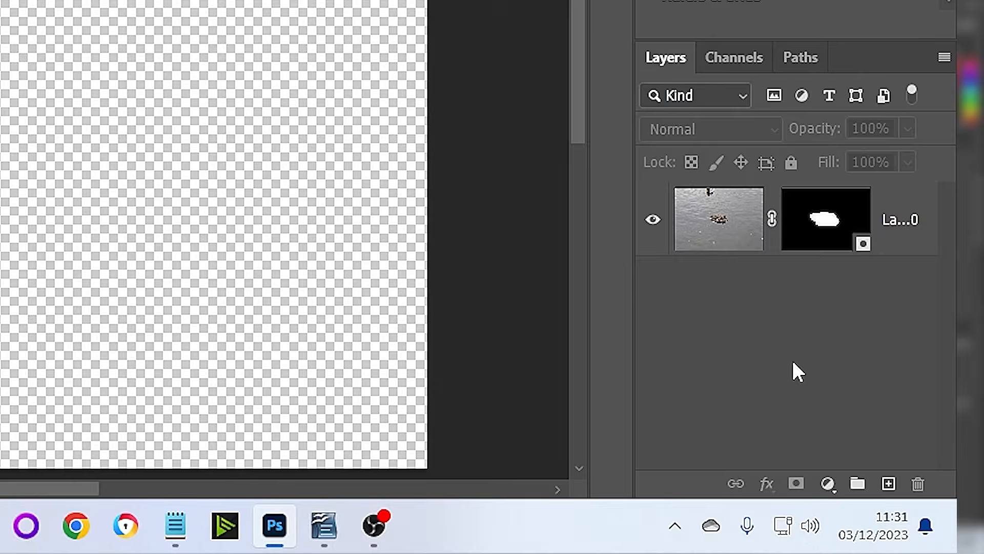
- Apply a Gaussian Blur with a radius of slightly over 15 pixels to the duck photo's layer mask
left_click(908, 410)
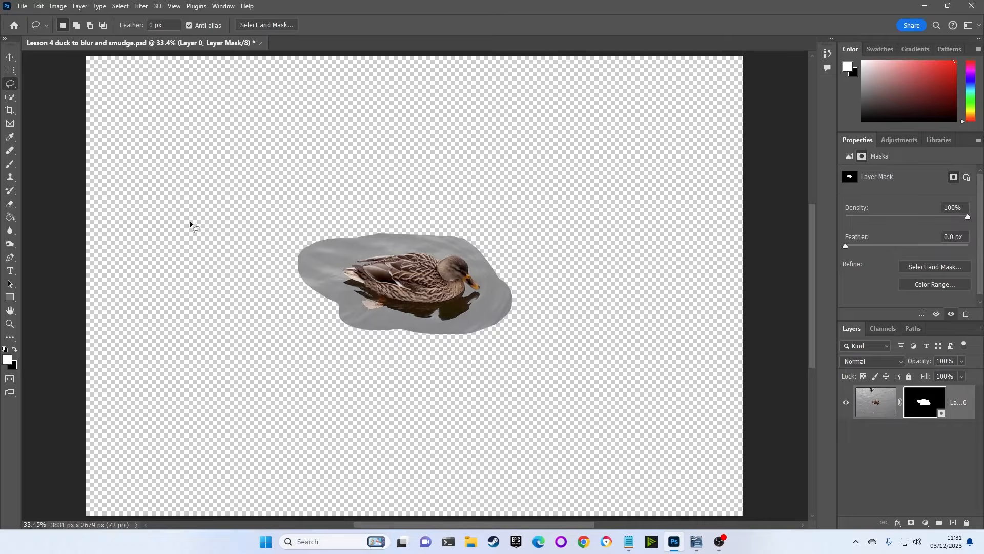
left_click(129, 12)
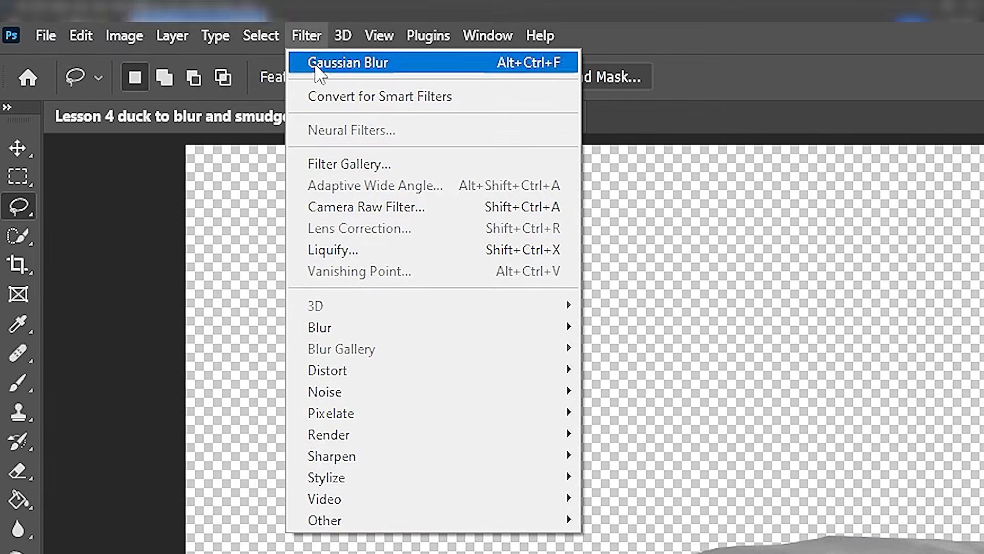
mouse_move(448, 331)
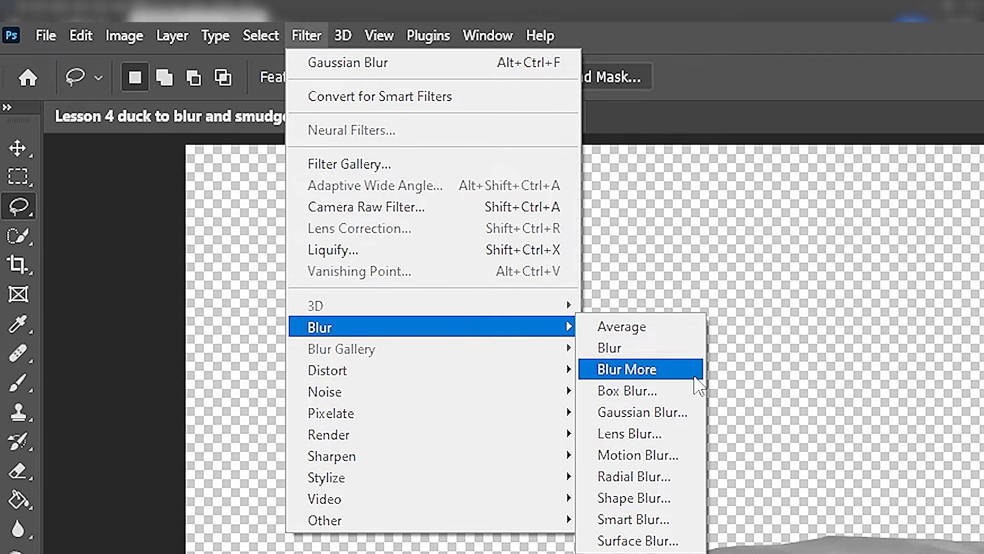
left_click(686, 413)
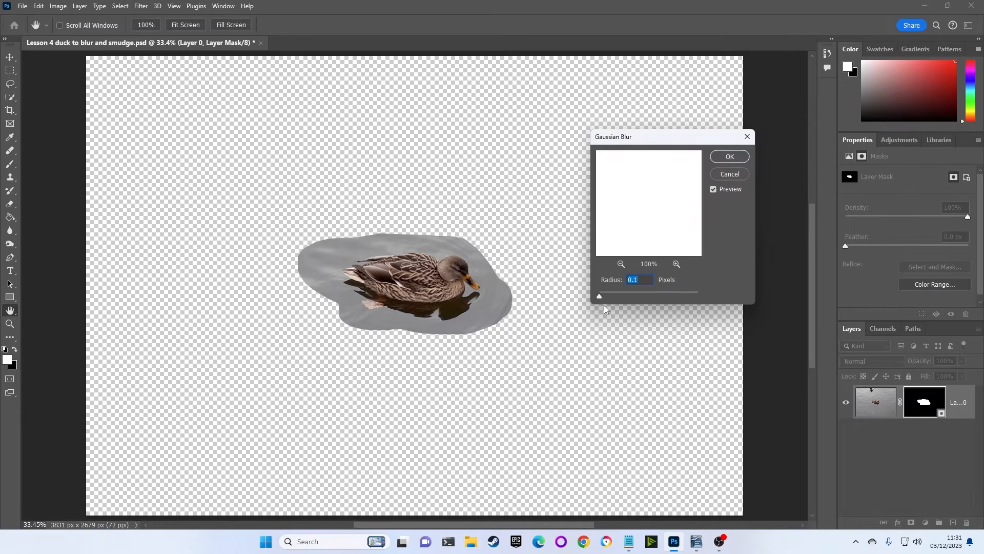
left_click_drag(604, 298, 615, 293)
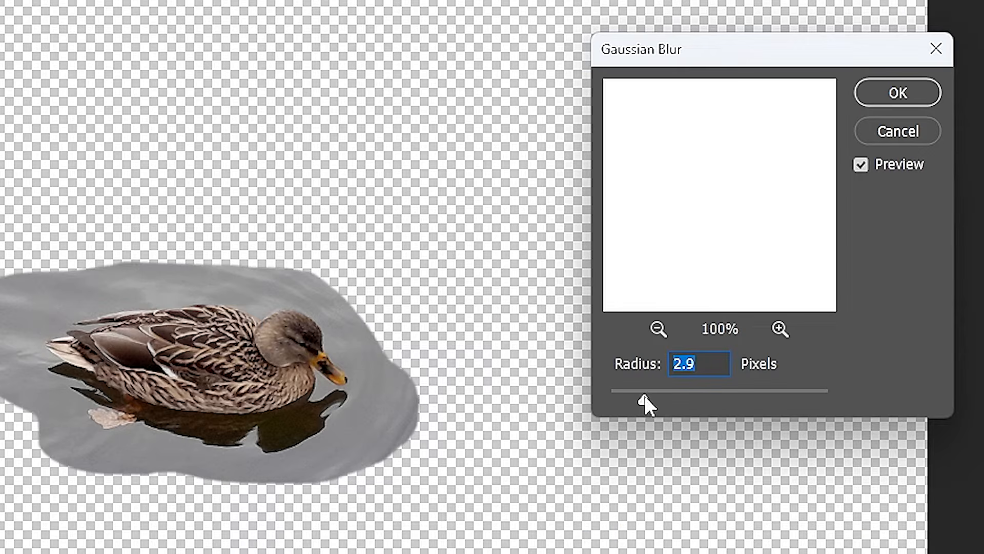
left_click_drag(645, 395, 702, 395)
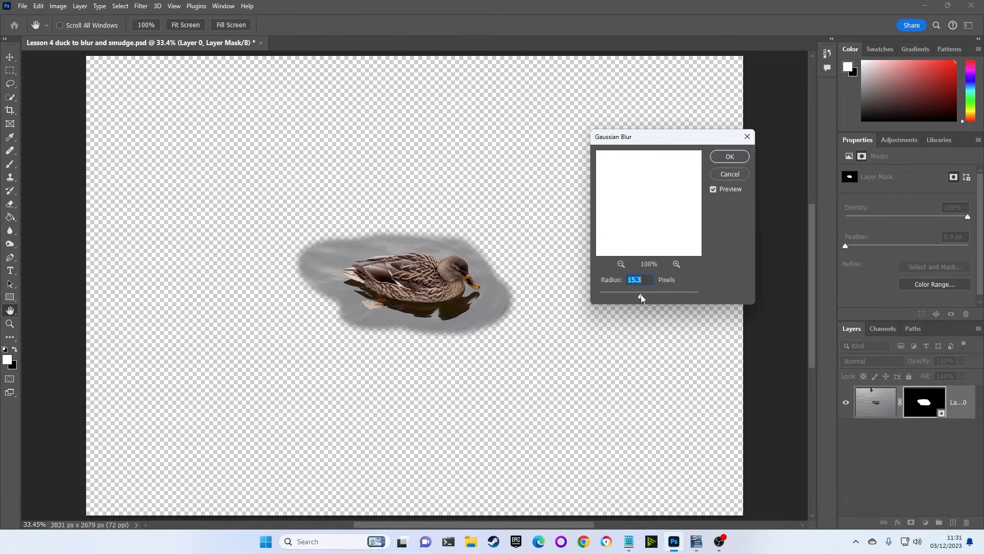
left_click_drag(641, 294, 647, 294)
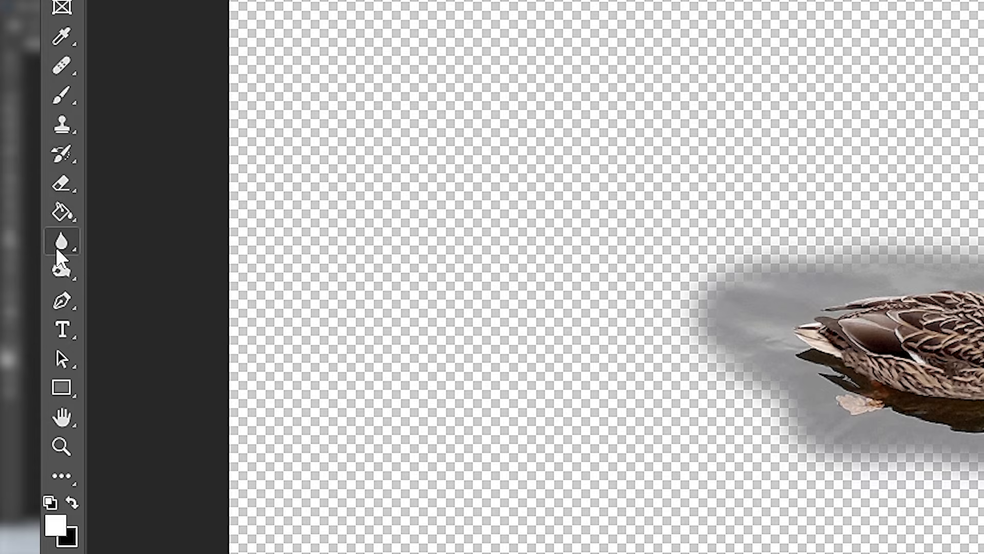
- Soften the duck mask's edge with the 70 px Blur tool, and push parts of the edge outward with a larger Smudge tool
left_click(59, 243)
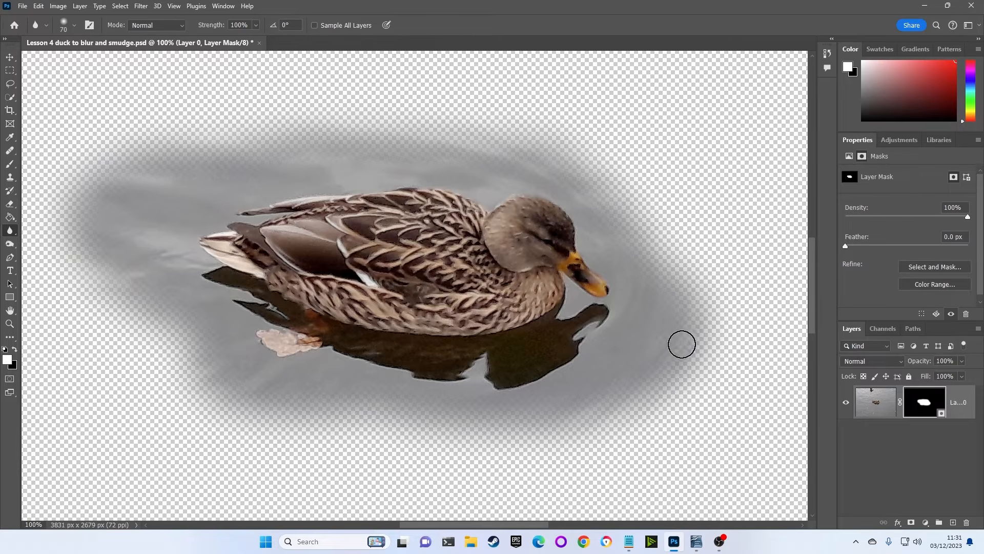
mouse_move(682, 344)
left_mouse_down()
mouse_move(608, 204)
mouse_move(625, 181)
mouse_move(475, 152)
mouse_move(483, 162)
mouse_move(259, 144)
left_mouse_up()
right_click(10, 232)
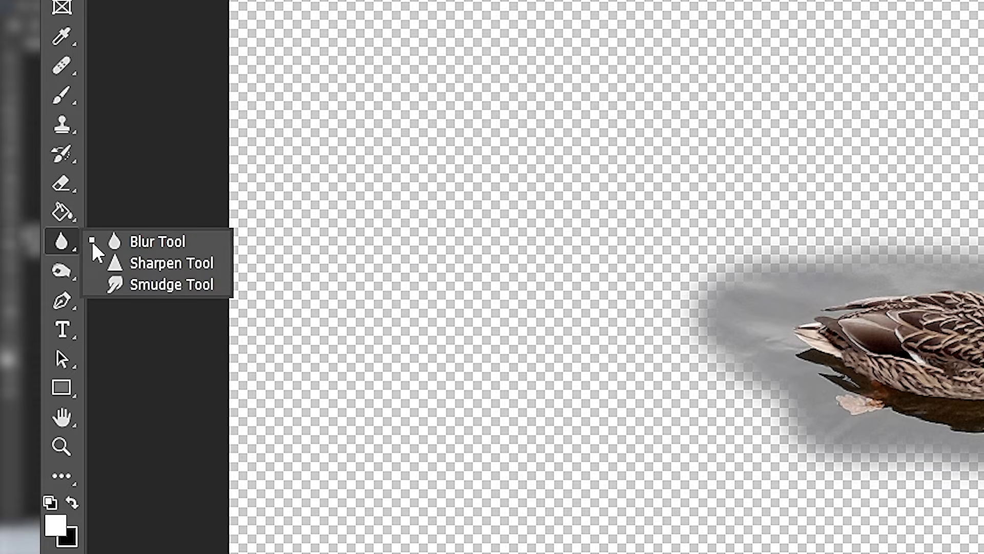
left_click(154, 285)
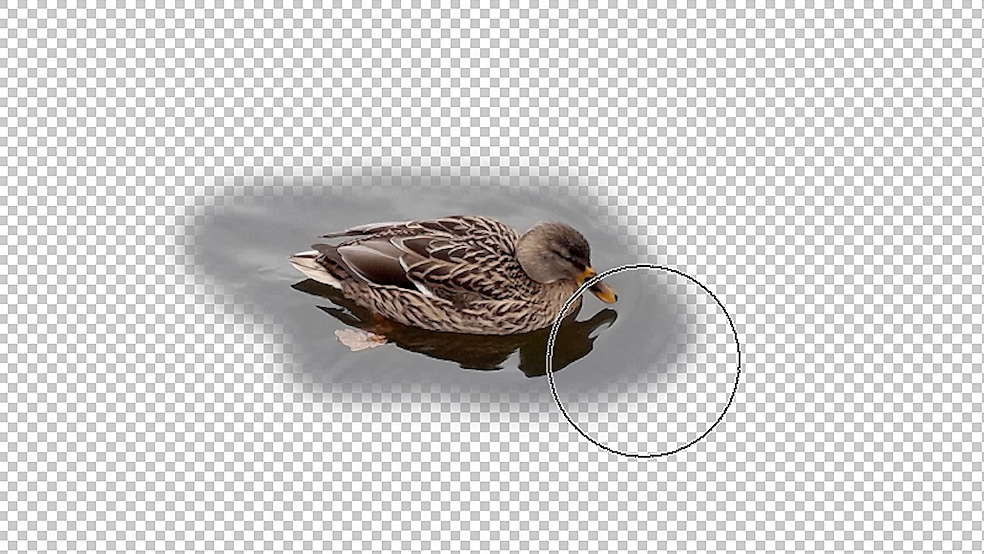
left_click_drag(644, 360, 822, 408)
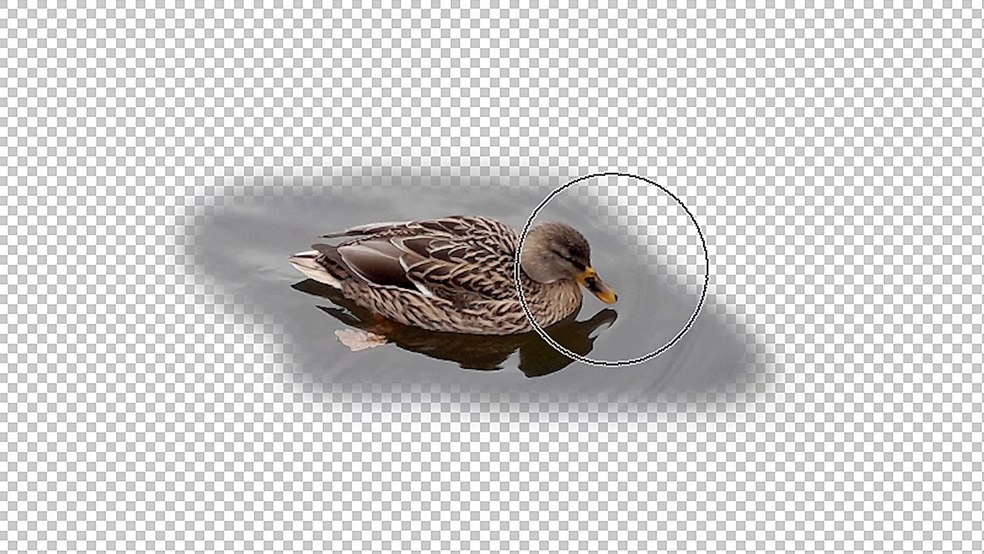
mouse_move(612, 268)
left_mouse_down()
mouse_move(712, 132)
mouse_move(534, 197)
mouse_move(585, 92)
mouse_move(542, 101)
mouse_move(433, 184)
mouse_move(472, 83)
mouse_move(375, 224)
mouse_move(317, 114)
mouse_move(302, 105)
mouse_move(352, 256)
mouse_move(275, 220)
mouse_move(211, 220)
left_mouse_up()
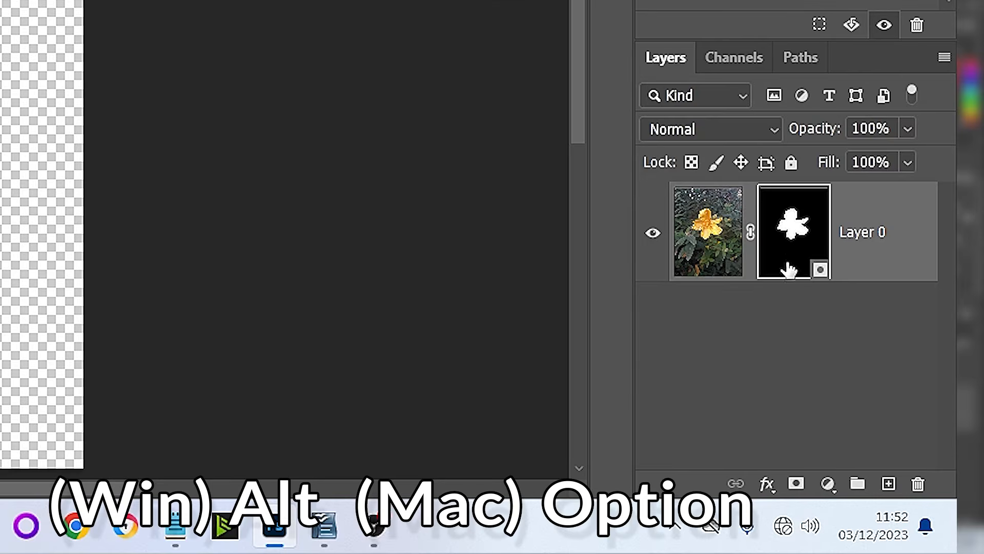
- Display the flower's layer mask on its own and return to the image, and temporarily disable and re-enable the mask
left_click(907, 416, "alt")
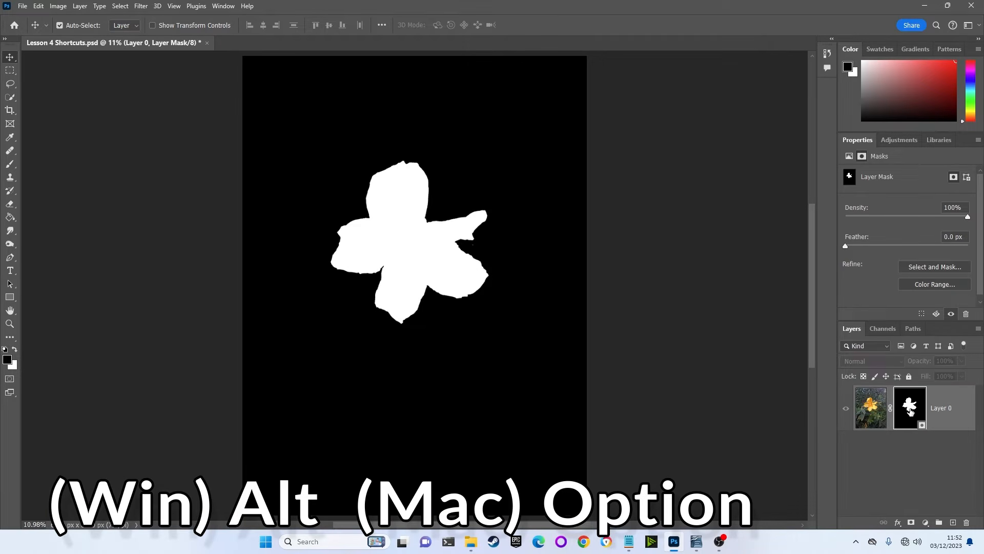
left_click(911, 412, "alt")
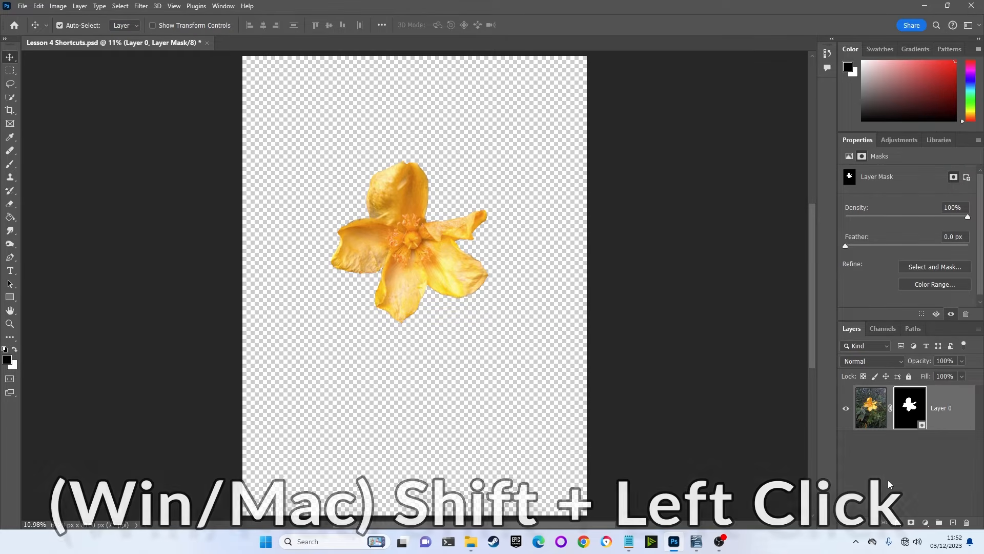
left_click(911, 416, "shift")
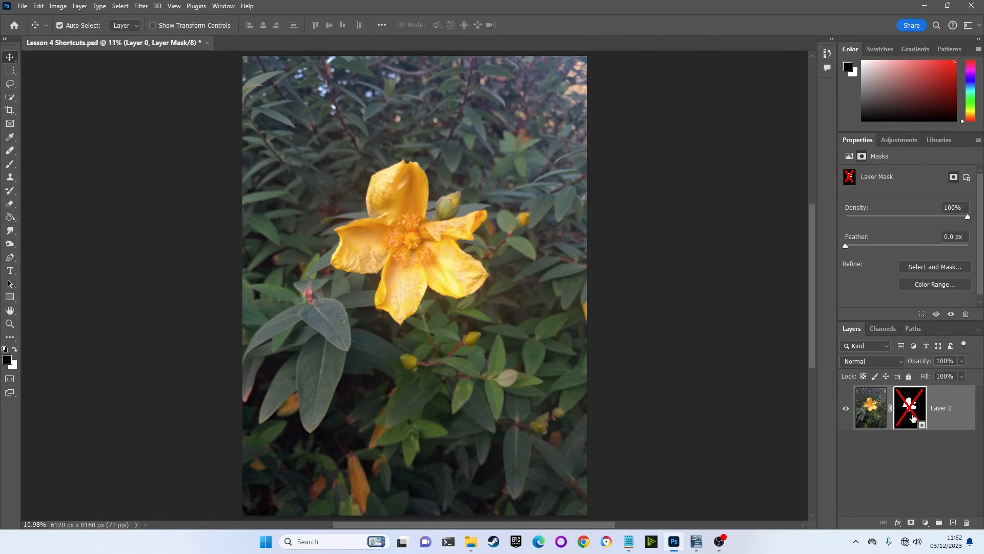
left_click(913, 418, "shift")
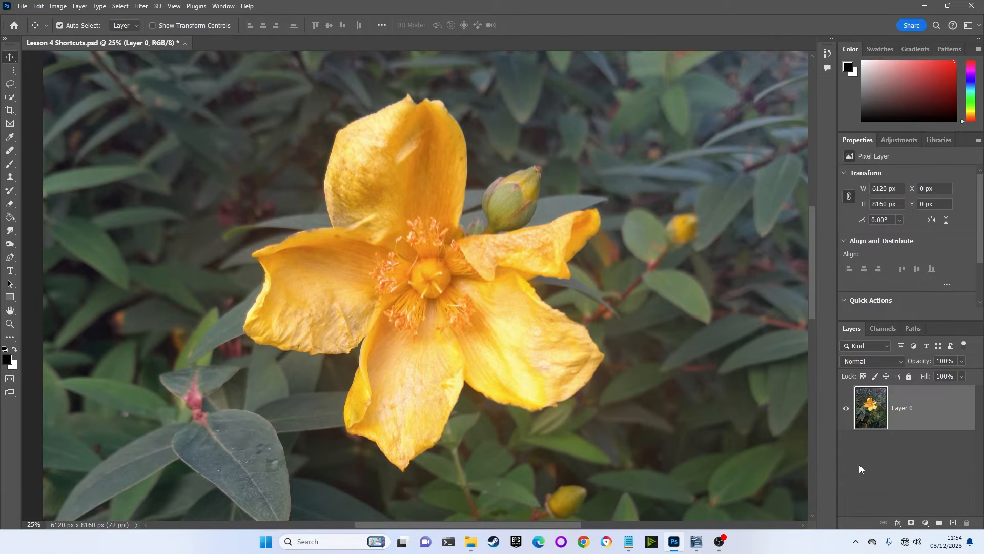
- Select the whole yellow flower on Layer 0 with the Quick Selection tool, using an 86 px brush and sampling all layers
key("w")
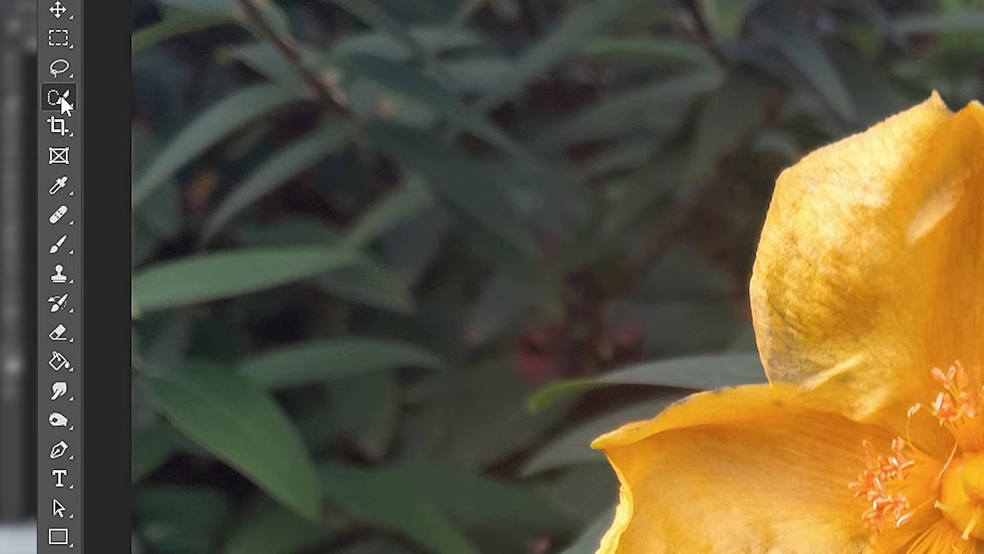
right_click(9, 97)
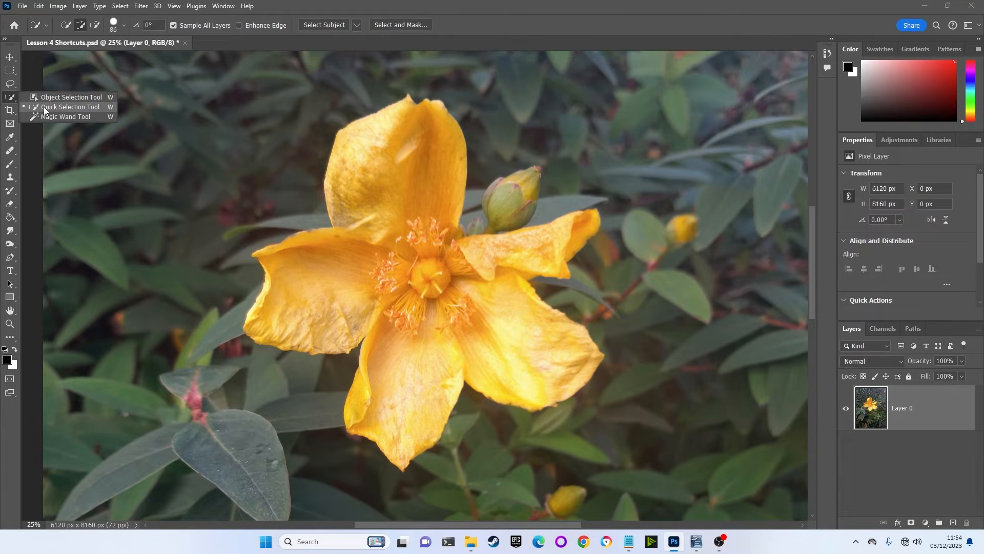
left_click(133, 118)
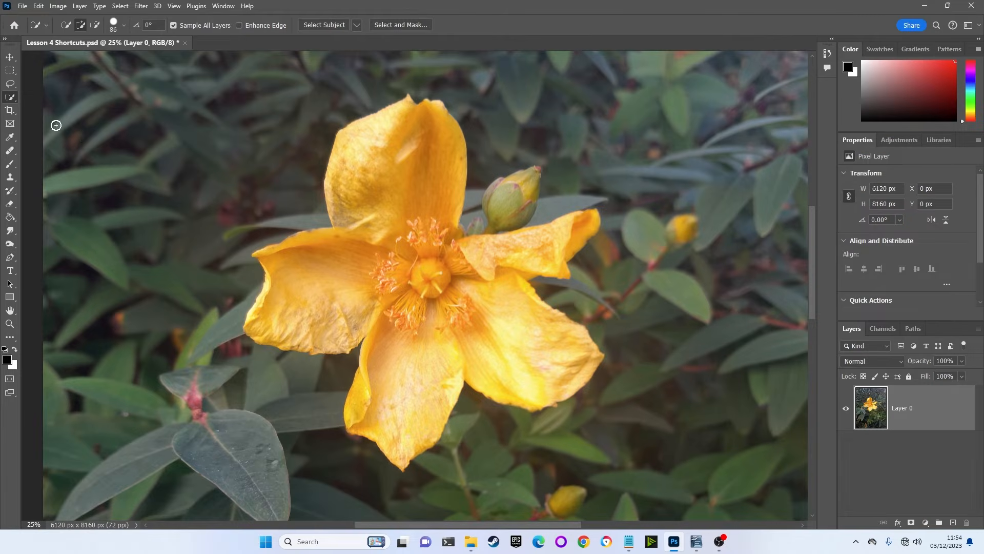
mouse_move(347, 330)
left_mouse_down()
mouse_move(277, 324)
mouse_move(269, 315)
mouse_move(281, 260)
mouse_move(362, 226)
mouse_move(368, 234)
mouse_move(366, 161)
mouse_move(381, 149)
mouse_move(455, 240)
mouse_move(446, 261)
mouse_move(488, 272)
mouse_move(556, 245)
mouse_move(489, 294)
mouse_move(530, 337)
left_mouse_up()
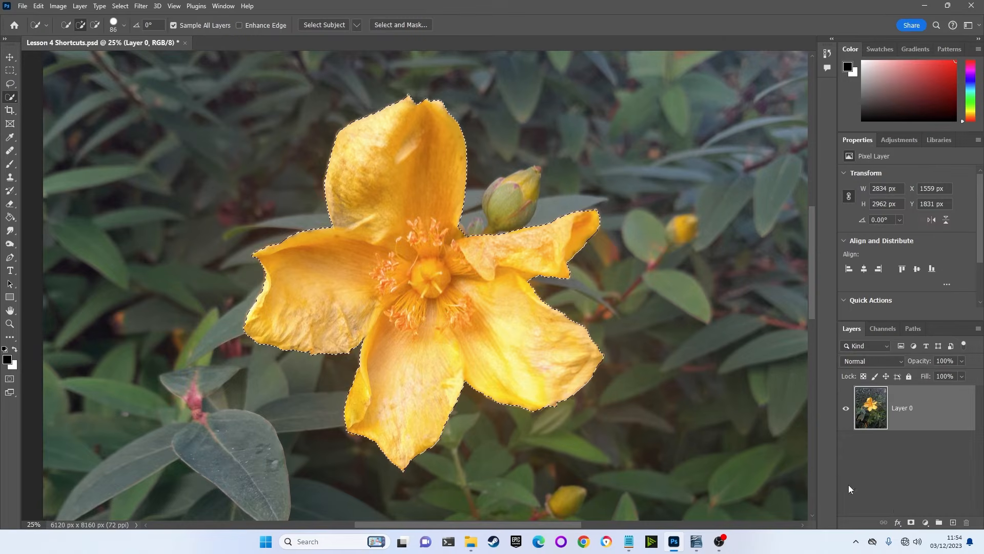
- Mask Layer 0 with the flower selection, and load that mask as a selection and invert it
left_click(912, 522)
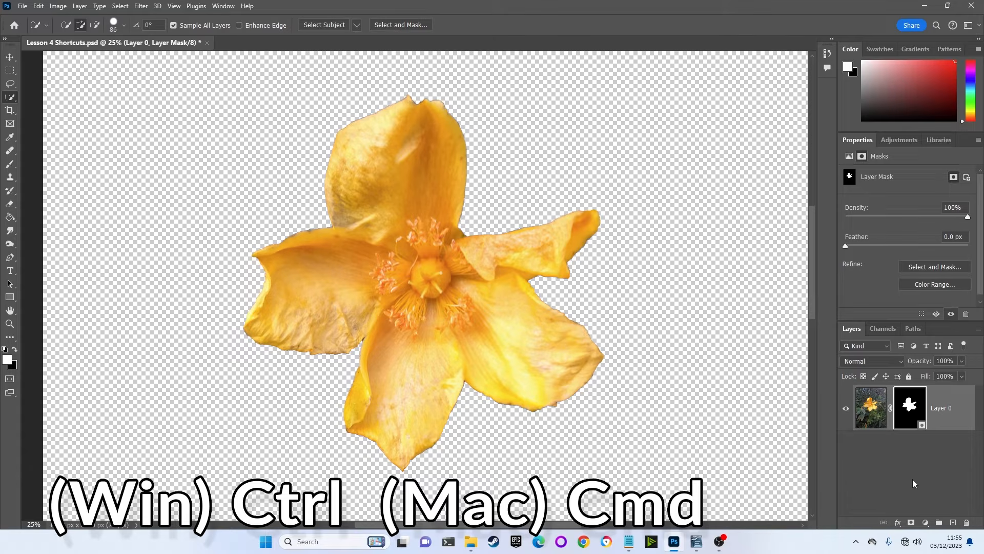
left_click(912, 414, "ctrl")
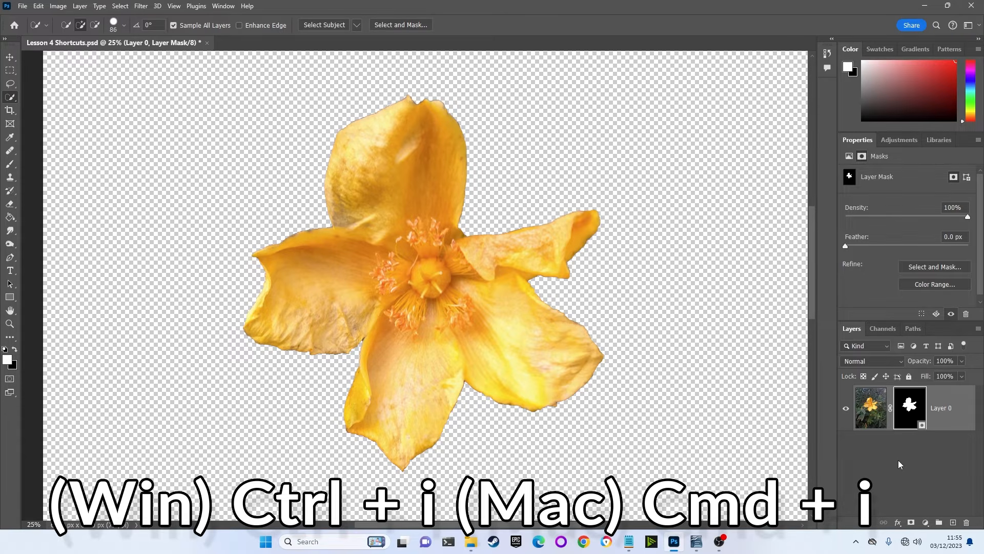
key("ctrl+i")
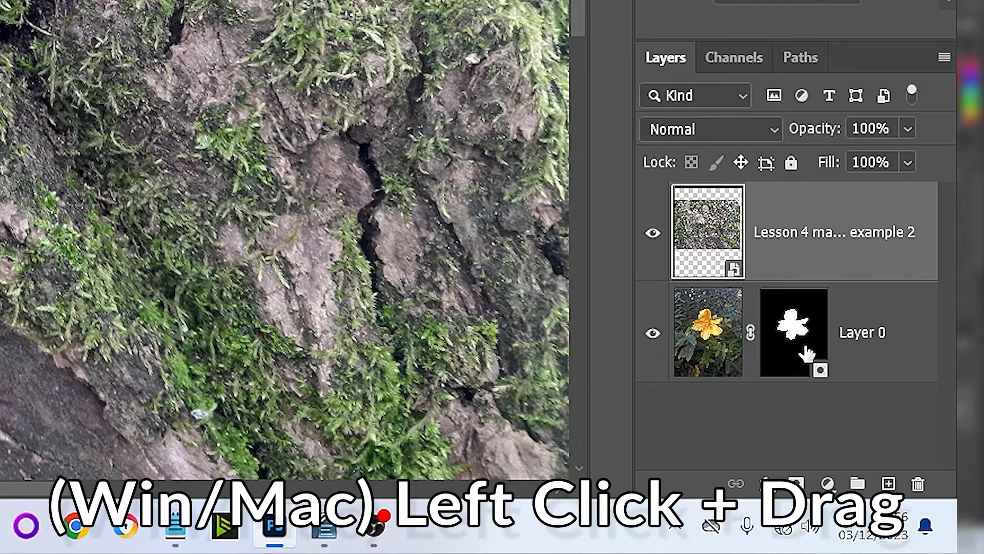
- Move Layer 0's flower mask to the moss texture layer and back, and copy it onto that layer, replacing its existing mask
left_click_drag(806, 354, 829, 226)
left_click_drag(924, 405, 914, 464)
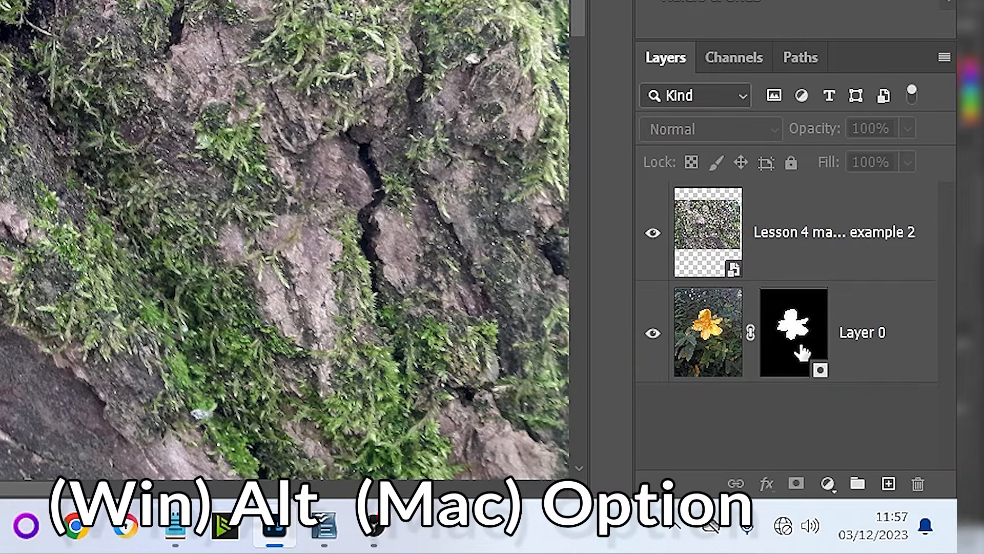
left_click_drag(914, 462, 921, 415)
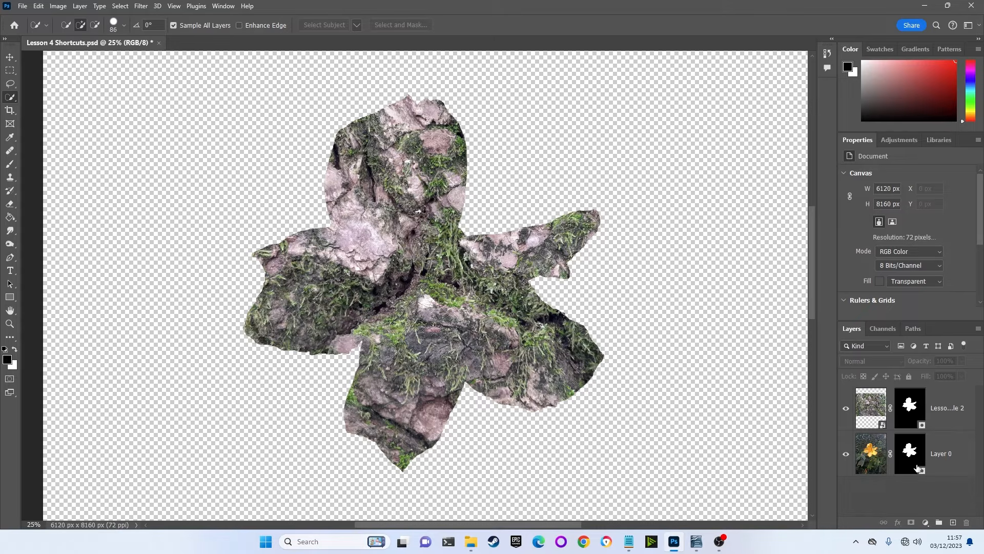
left_click_drag(909, 463, 917, 414)
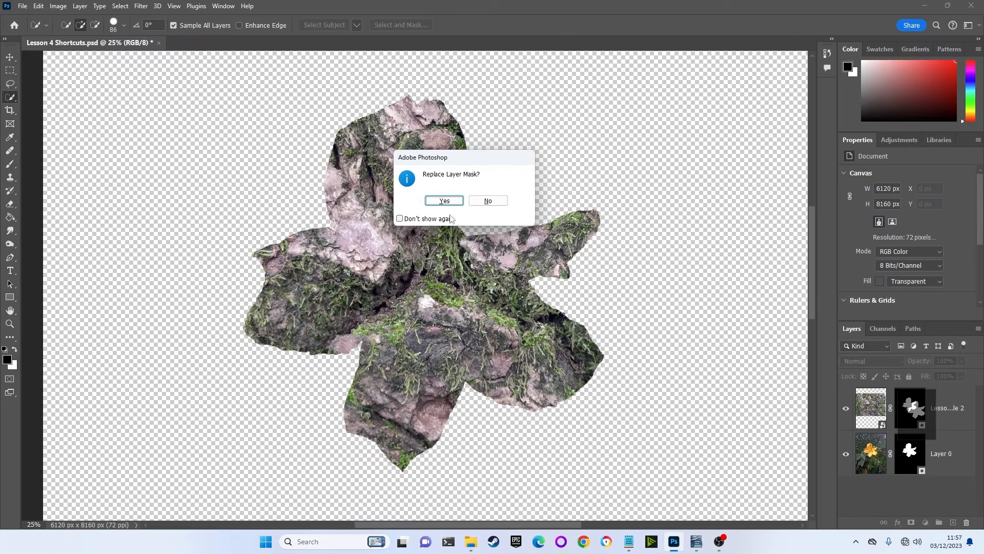
left_click(444, 201)
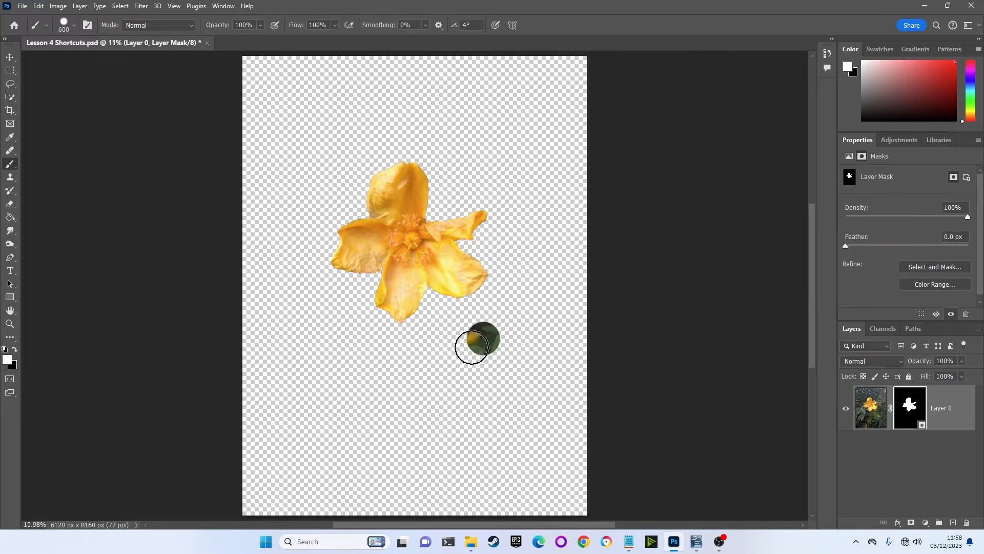
- Alternate white and black 600 px brush strokes on the flower's mask below the bloom, and restore the default foreground and background colours
mouse_move(477, 342)
left_mouse_down()
mouse_move(421, 417)
mouse_move(477, 357)
mouse_move(464, 442)
mouse_move(551, 422)
left_mouse_up()
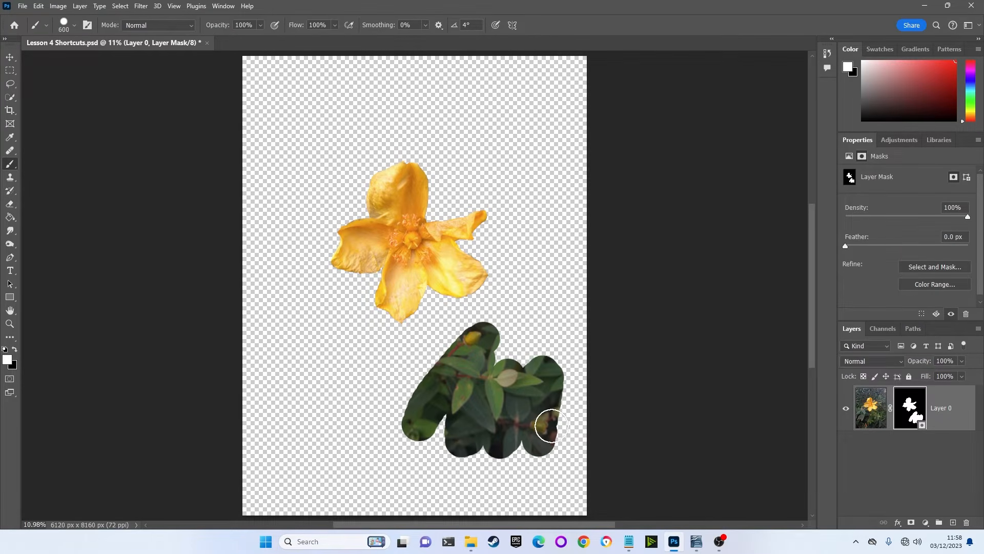
key("x")
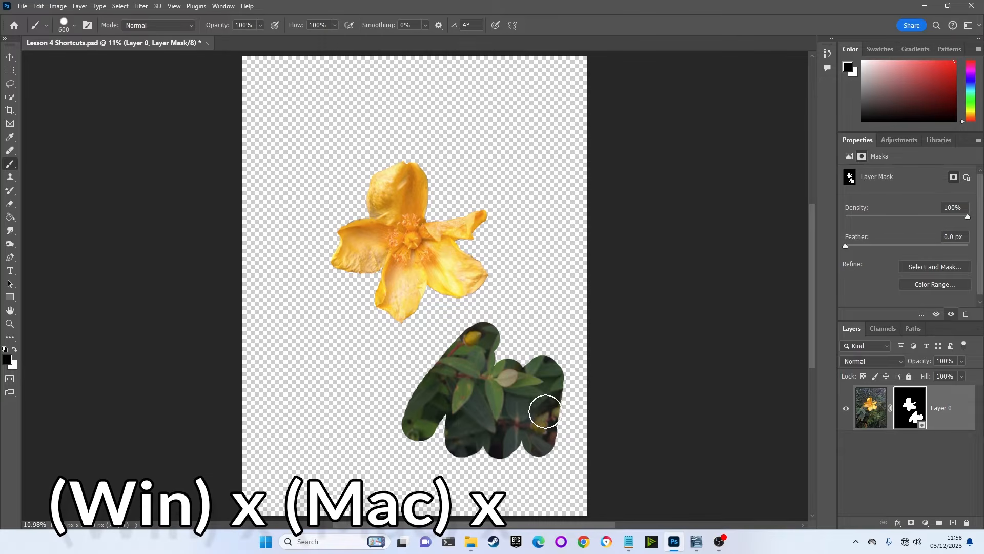
mouse_move(548, 420)
left_mouse_down()
mouse_move(528, 392)
mouse_move(492, 385)
mouse_move(461, 361)
mouse_move(434, 372)
mouse_move(461, 341)
left_mouse_up()
key("x")
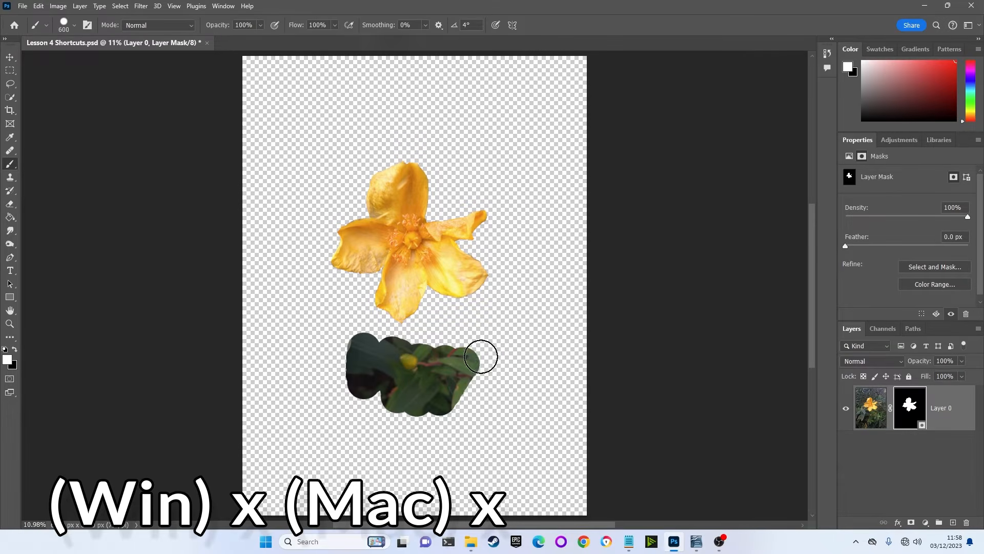
mouse_move(483, 352)
left_mouse_down()
mouse_move(499, 364)
mouse_move(503, 411)
mouse_move(516, 420)
mouse_move(536, 409)
mouse_move(549, 453)
mouse_move(544, 444)
mouse_move(524, 455)
mouse_move(492, 354)
left_mouse_up()
key("x")
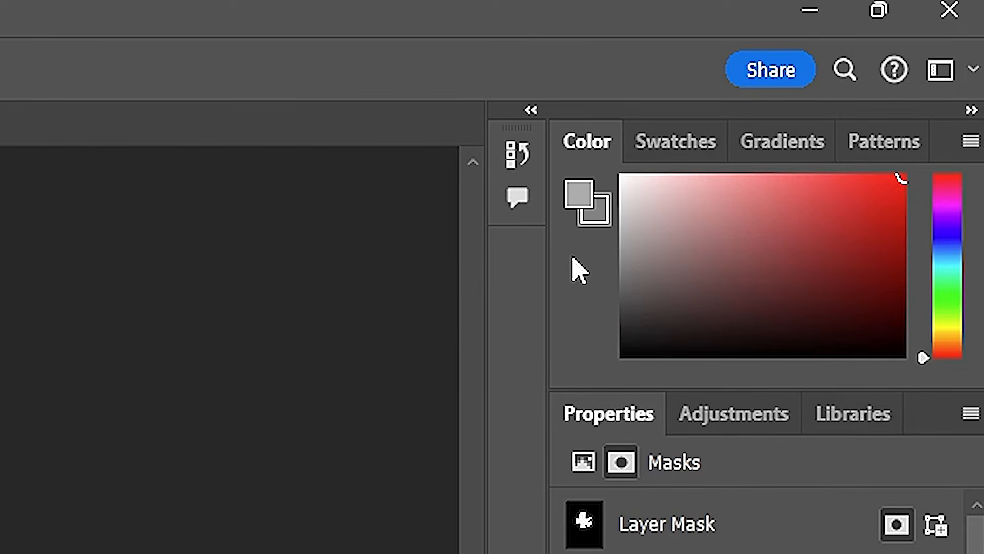
key("d")
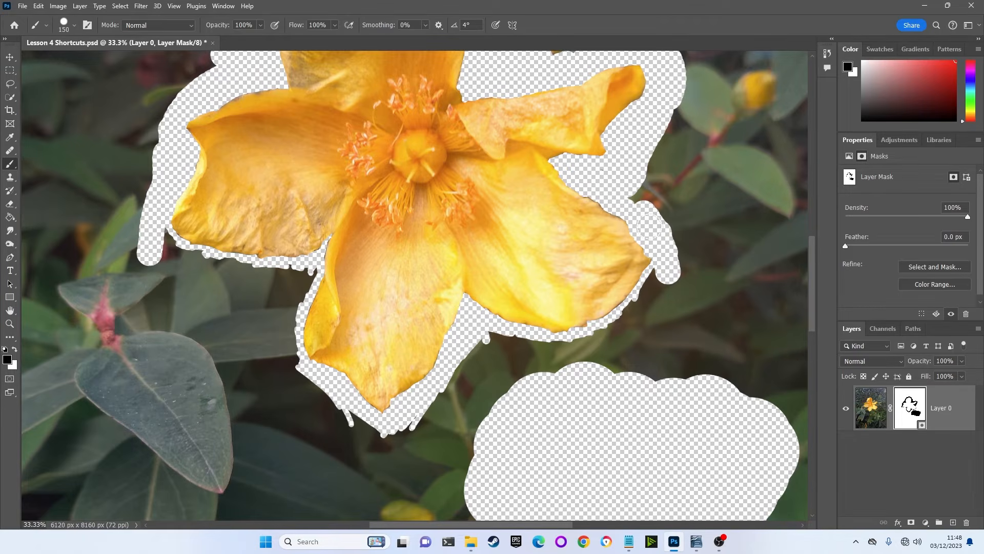
- Hide more foliage around the flower's lower petals by painting black on its layer mask with the 150 px brush
mouse_move(650, 226)
left_mouse_down()
mouse_move(641, 176)
mouse_move(655, 154)
mouse_move(649, 217)
left_mouse_up()
mouse_move(492, 360)
left_mouse_down()
mouse_move(509, 349)
mouse_move(604, 341)
mouse_move(554, 365)
mouse_move(629, 324)
mouse_move(659, 283)
left_mouse_up()
mouse_move(621, 351)
left_mouse_down()
mouse_move(614, 373)
mouse_move(665, 358)
mouse_move(644, 402)
left_mouse_up()
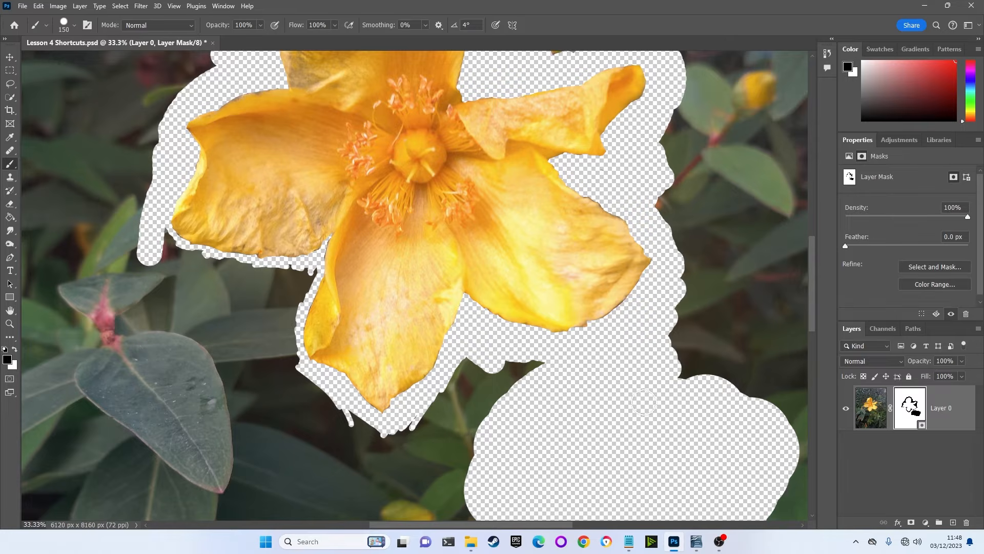
mouse_move(454, 393)
left_mouse_down()
mouse_move(504, 398)
mouse_move(518, 384)
mouse_move(481, 378)
mouse_move(448, 405)
mouse_move(409, 462)
mouse_move(460, 452)
mouse_move(506, 412)
mouse_move(379, 452)
mouse_move(388, 447)
mouse_move(302, 393)
mouse_move(299, 373)
mouse_move(314, 401)
mouse_move(286, 375)
mouse_move(310, 273)
mouse_move(192, 275)
mouse_move(243, 278)
mouse_move(165, 260)
mouse_move(151, 237)
mouse_move(176, 263)
left_mouse_up()
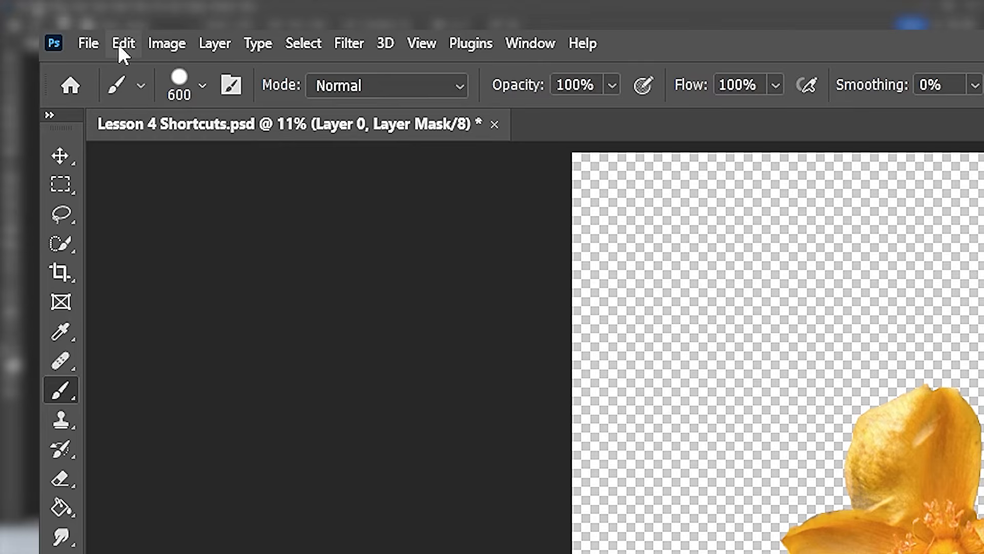
- Fill the flower's layer mask with White in Normal mode at 100% opacity using the Fill command
left_click(121, 43)
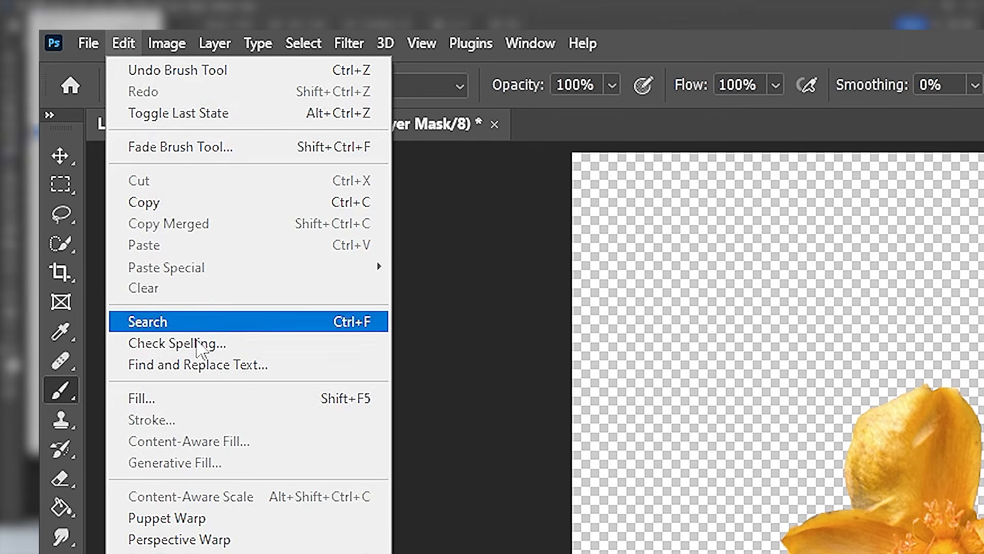
left_click(200, 401)
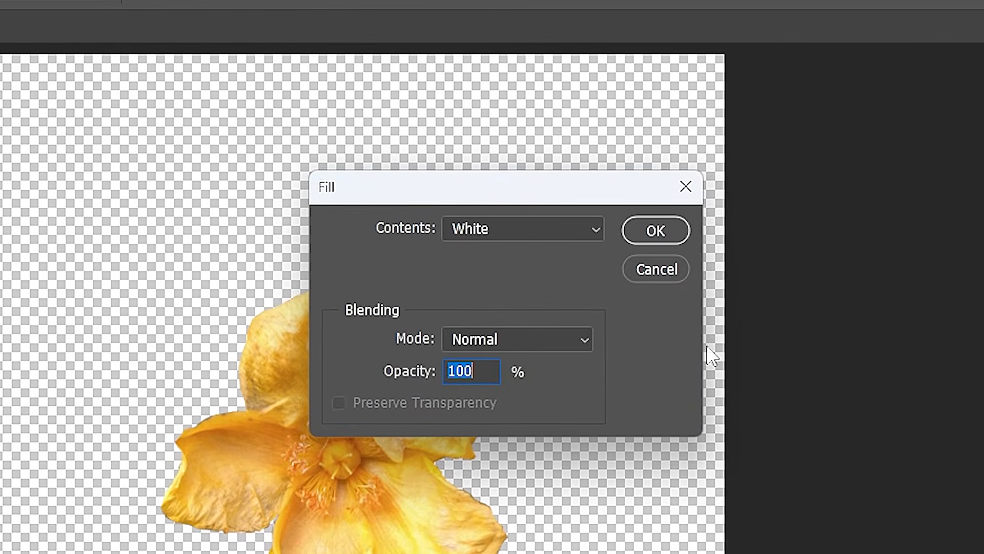
left_click(567, 231)
left_click(567, 231)
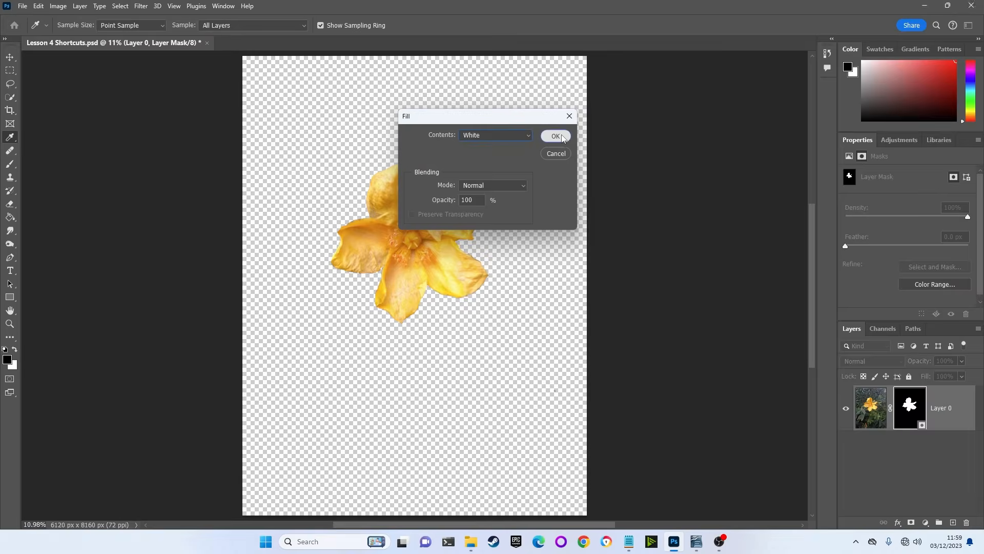
left_click(656, 230)
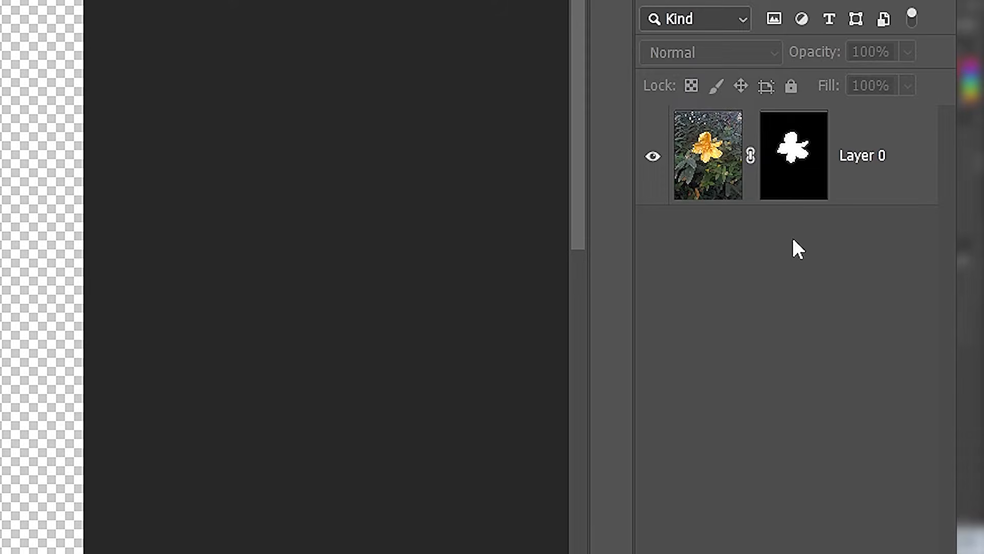
- Fill the flower's layer mask with the white foreground colour, and swap the colours to refill it with black
left_click(798, 191)
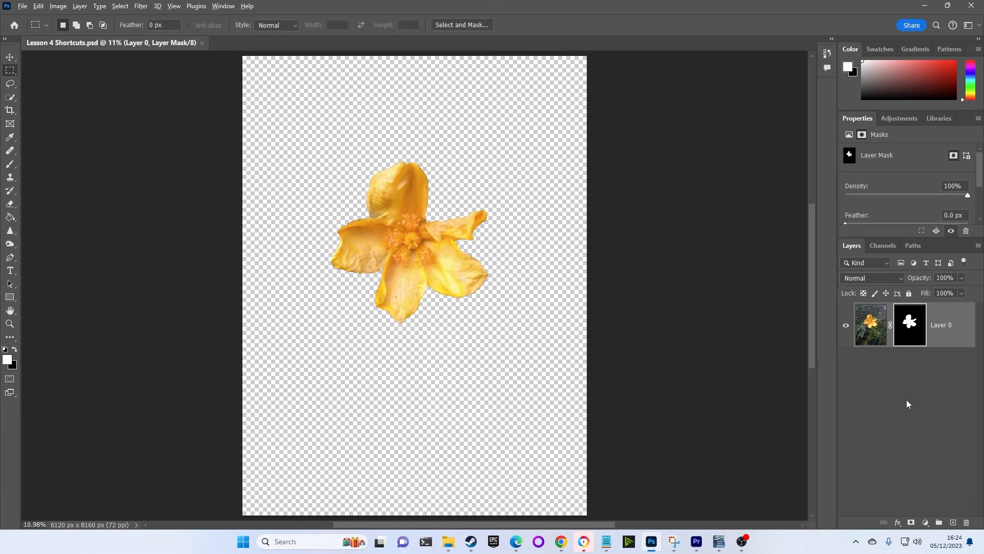
key("alt+BackSpace")
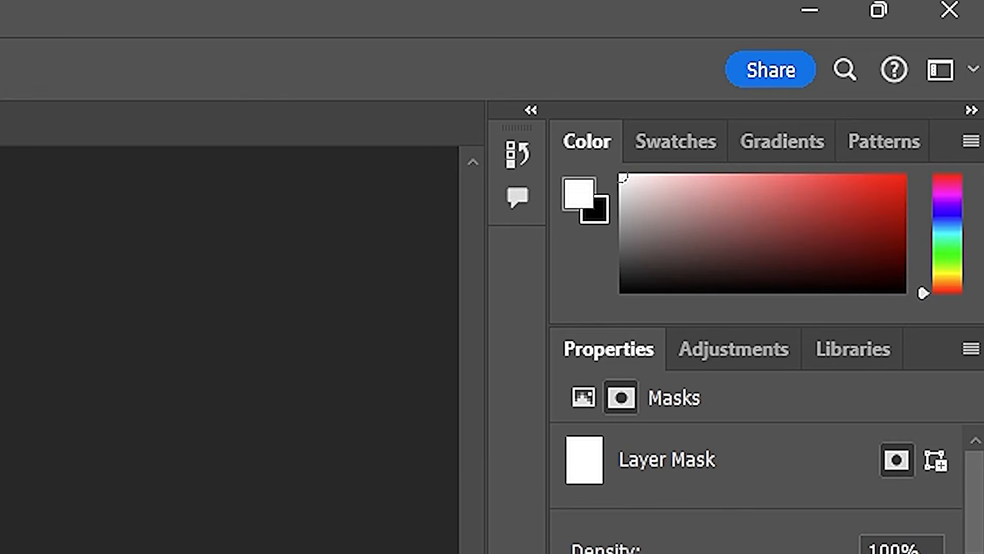
key("x")
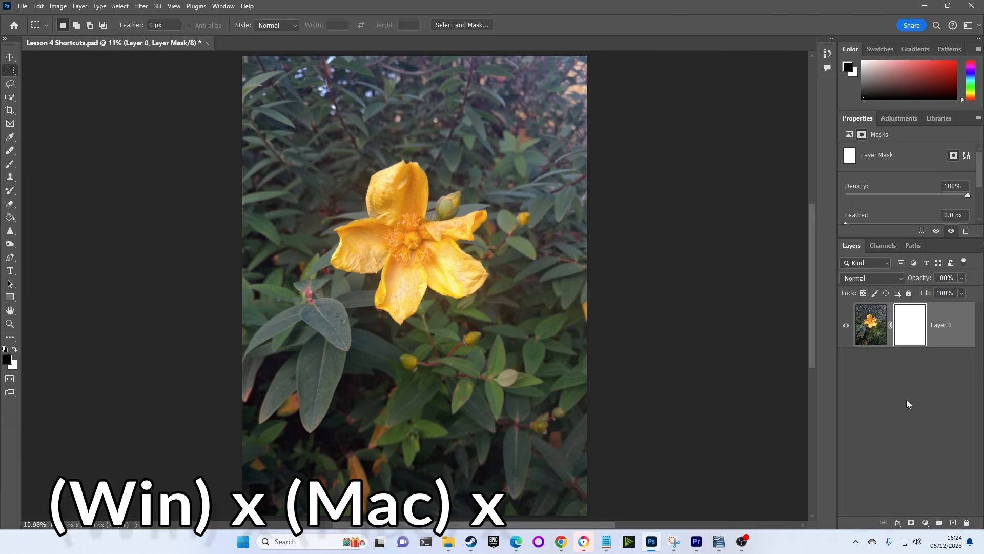
key("alt+BackSpace")
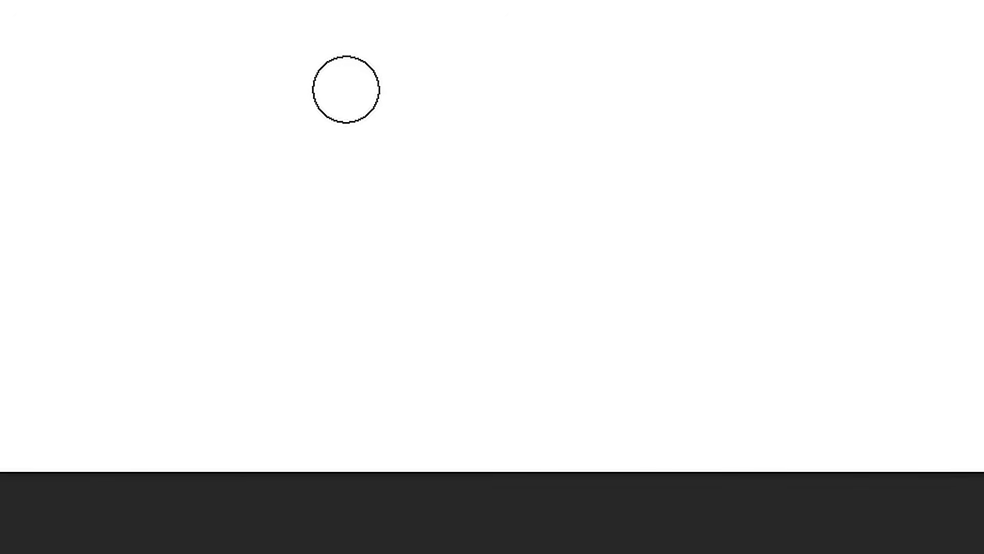
- Set the brush size to 74 px and its hardness to 67%
right_click(328, 278)
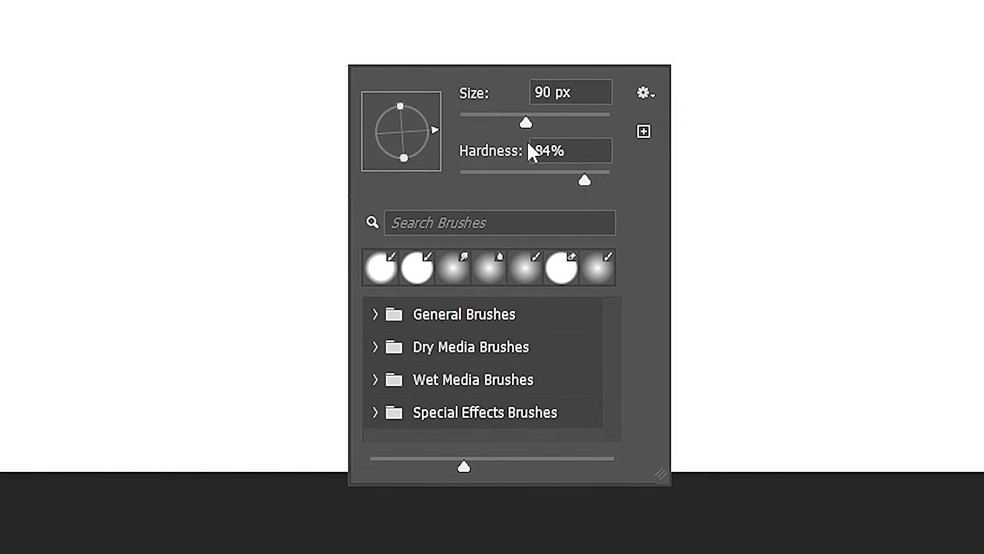
mouse_move(528, 125)
left_mouse_down()
mouse_move(565, 120)
mouse_move(510, 121)
left_mouse_up()
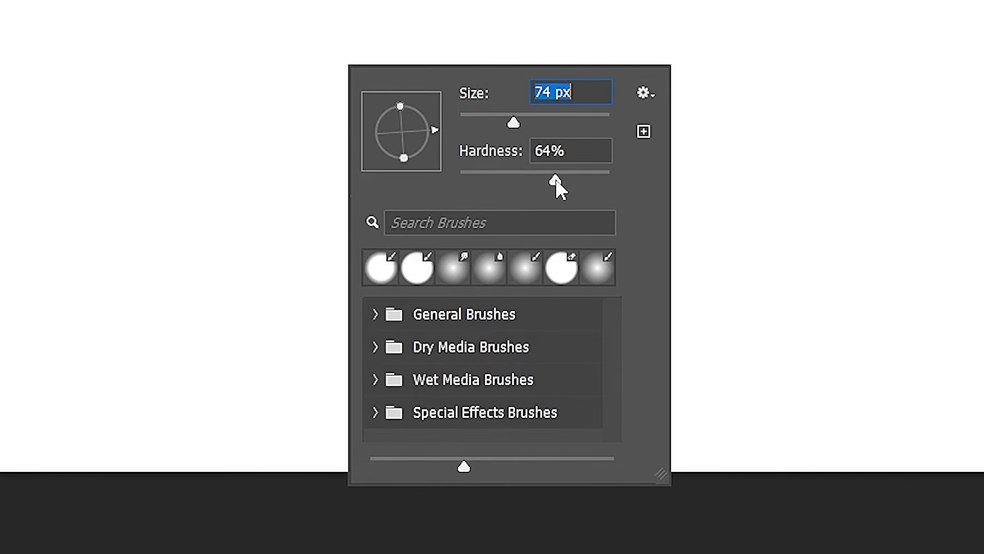
left_click_drag(547, 178, 575, 168)
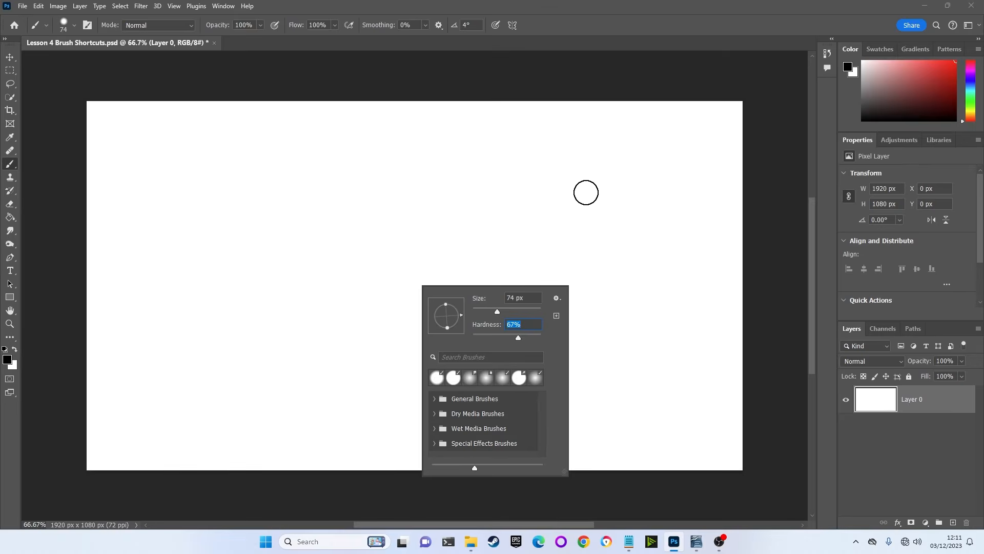
key("Return")
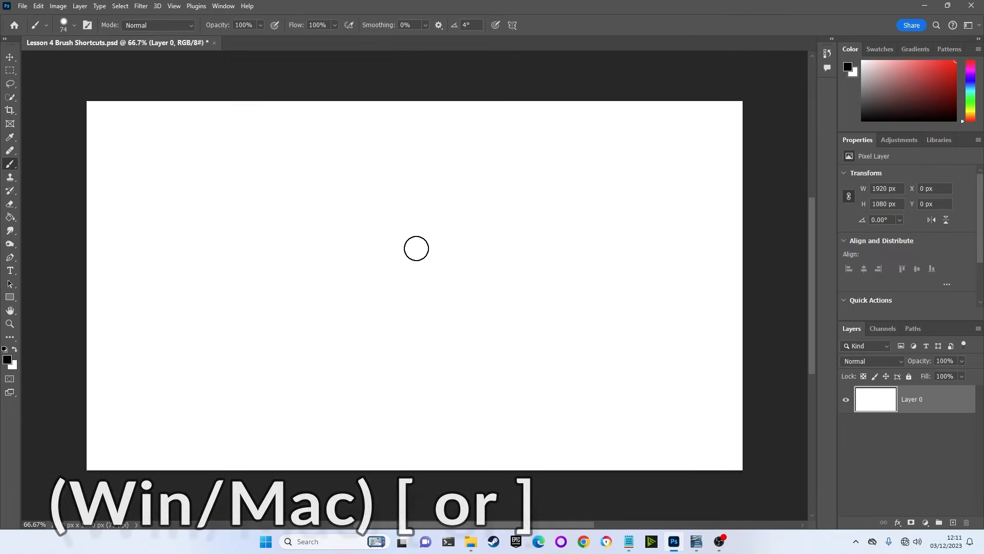
- Paint a black stroke on the white canvas with the 74 px brush, and a second one below it at 200 px
mouse_move(392, 187)
left_mouse_down()
mouse_move(453, 189)
mouse_move(538, 215)
left_mouse_up()
key("bracketright")
key("bracketright")
key("bracketright")
key("bracketright")
key("bracketright")
key("bracketright")
key("bracketright")
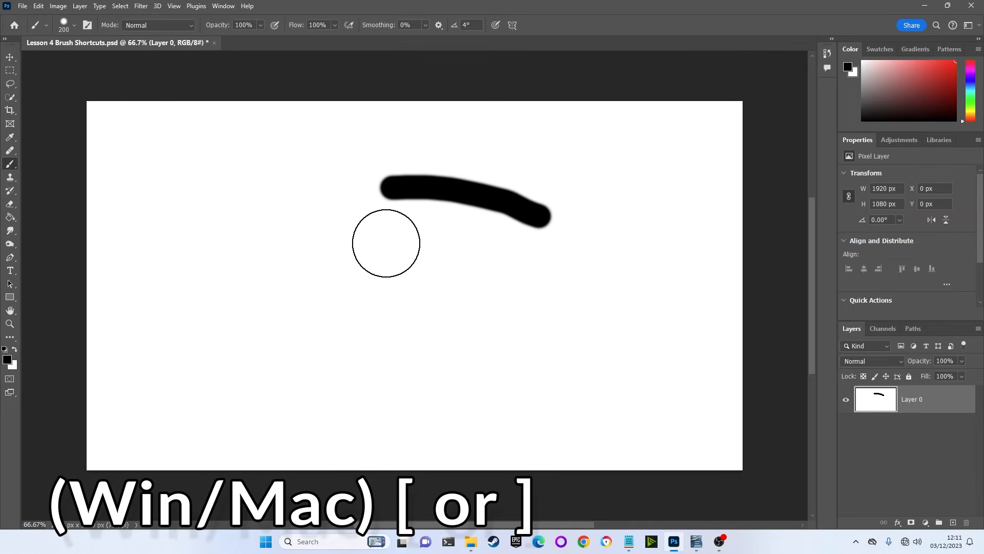
mouse_move(384, 242)
left_mouse_down()
mouse_move(451, 264)
mouse_move(496, 298)
left_mouse_up()
- Enlarge the brush to 500 px and paint a third black stroke beneath the other two
key("bracketright")
key("bracketright")
key("bracketright")
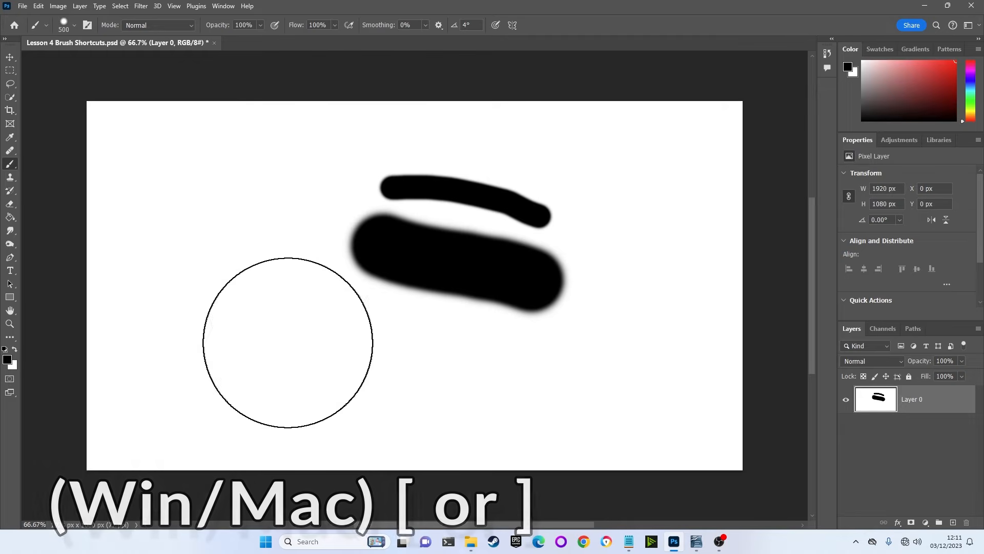
mouse_move(288, 345)
left_mouse_down()
mouse_move(365, 376)
mouse_move(501, 417)
left_mouse_up()
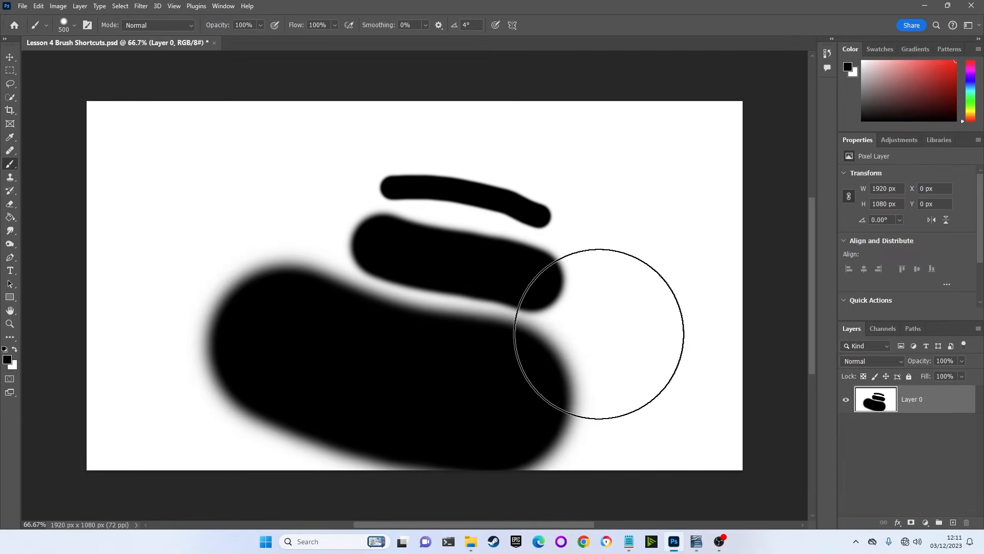
- Paint a soft-edged black stroke with the 250 px brush, and a second one below it with the brush hardness raised for crisp edges
left_click_drag(336, 195, 543, 195)
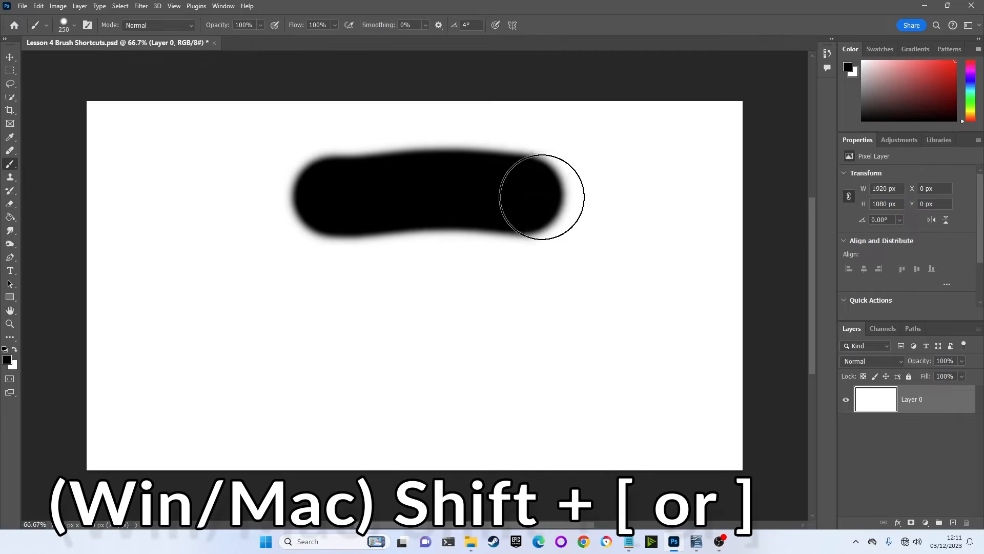
key("shift+bracketright")
key("shift+bracketright")
key("shift+bracketright")
key("shift+bracketright")
left_click_drag(294, 296, 551, 299)
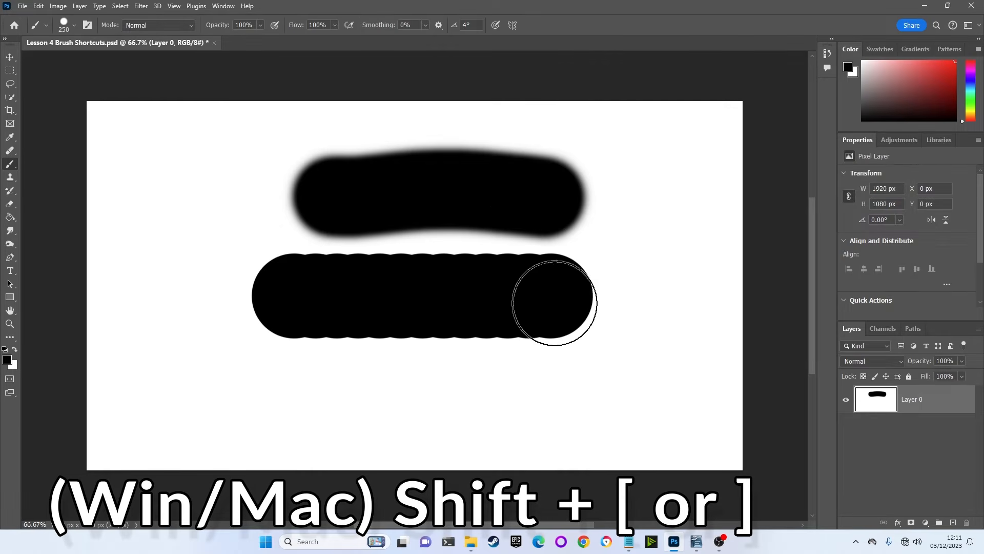
- Lower the brush hardness four increments and paint another horizontal black stroke below the hard-edged one
key("shift+bracketleft")
key("shift+bracketleft")
key("shift+bracketleft")
key("shift+bracketleft")
left_click_drag(555, 405, 224, 408)
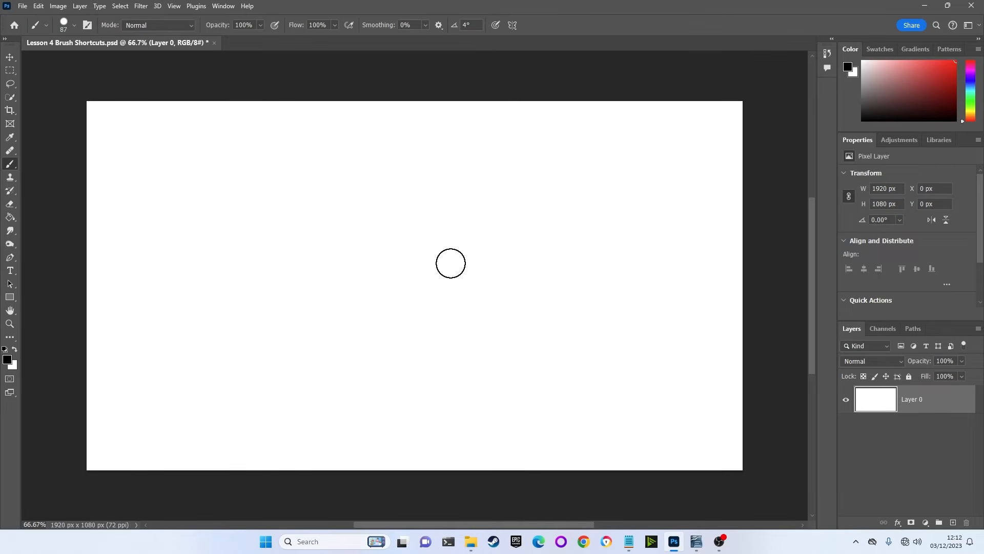
- Resize and soften the brush interactively on the canvas to 250 px, and paint a winding, soft-edged black stroke
right_click(418, 276, "alt")
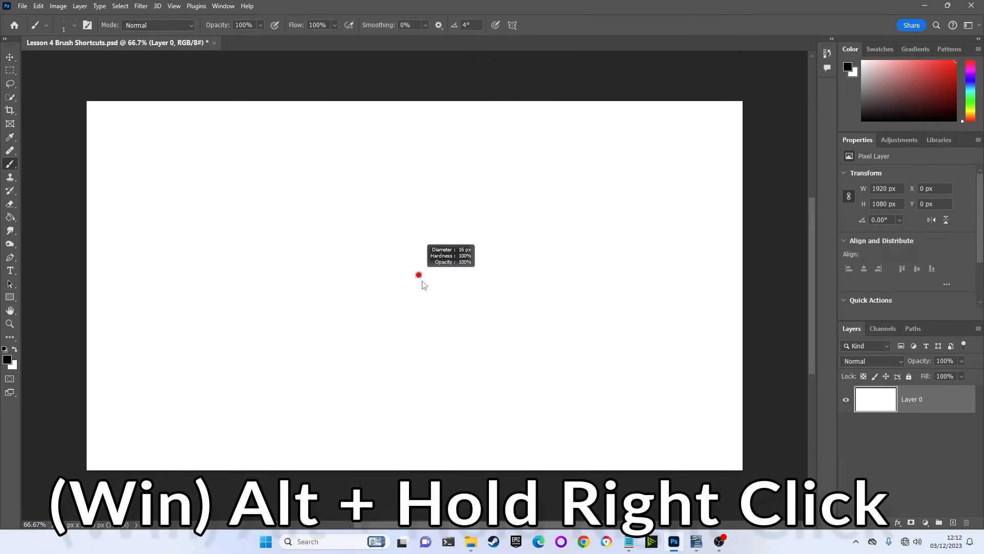
mouse_move(426, 281)
left_mouse_down()
mouse_move(570, 287)
mouse_move(430, 298)
mouse_move(488, 292)
mouse_move(492, 149)
mouse_move(507, 359)
mouse_move(497, 222)
mouse_move(441, 230)
mouse_move(480, 237)
mouse_move(480, 186)
mouse_move(380, 275)
mouse_move(607, 324)
mouse_move(615, 409)
mouse_move(648, 406)
left_mouse_up()
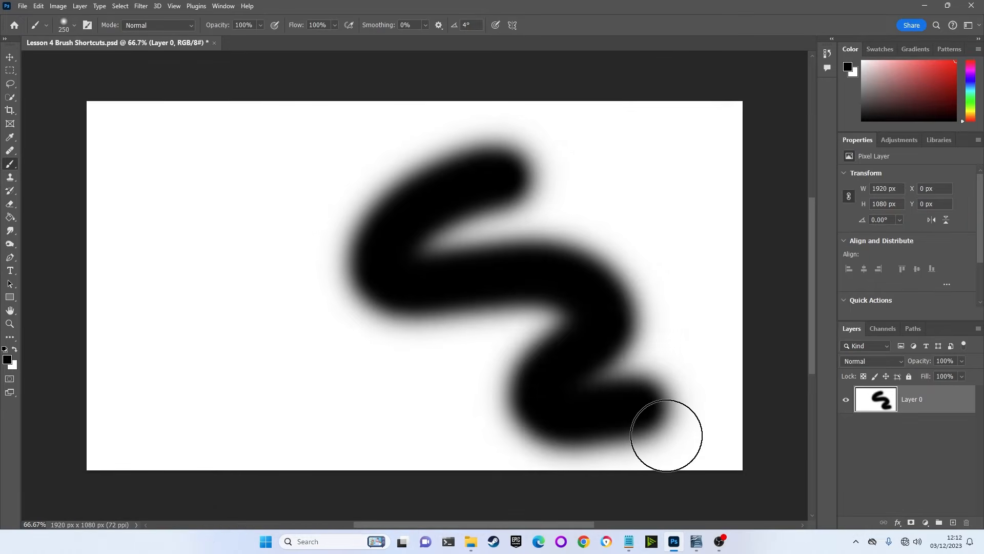